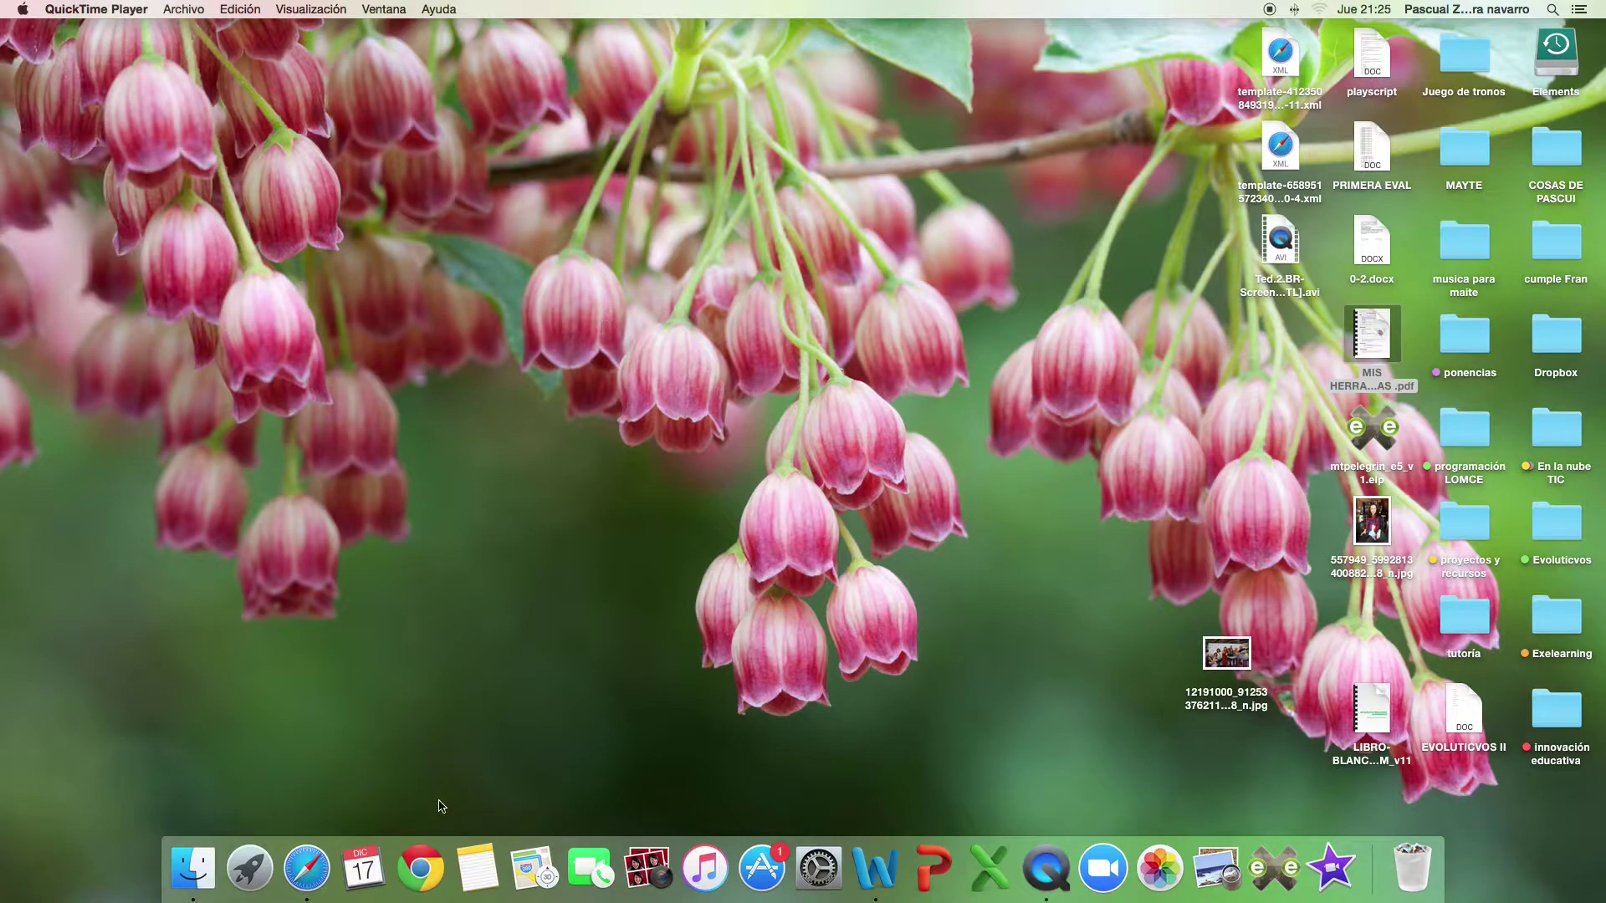
# - Search Google for 'qr code' in Safari and view the image results
pyautogui.click(320, 868)
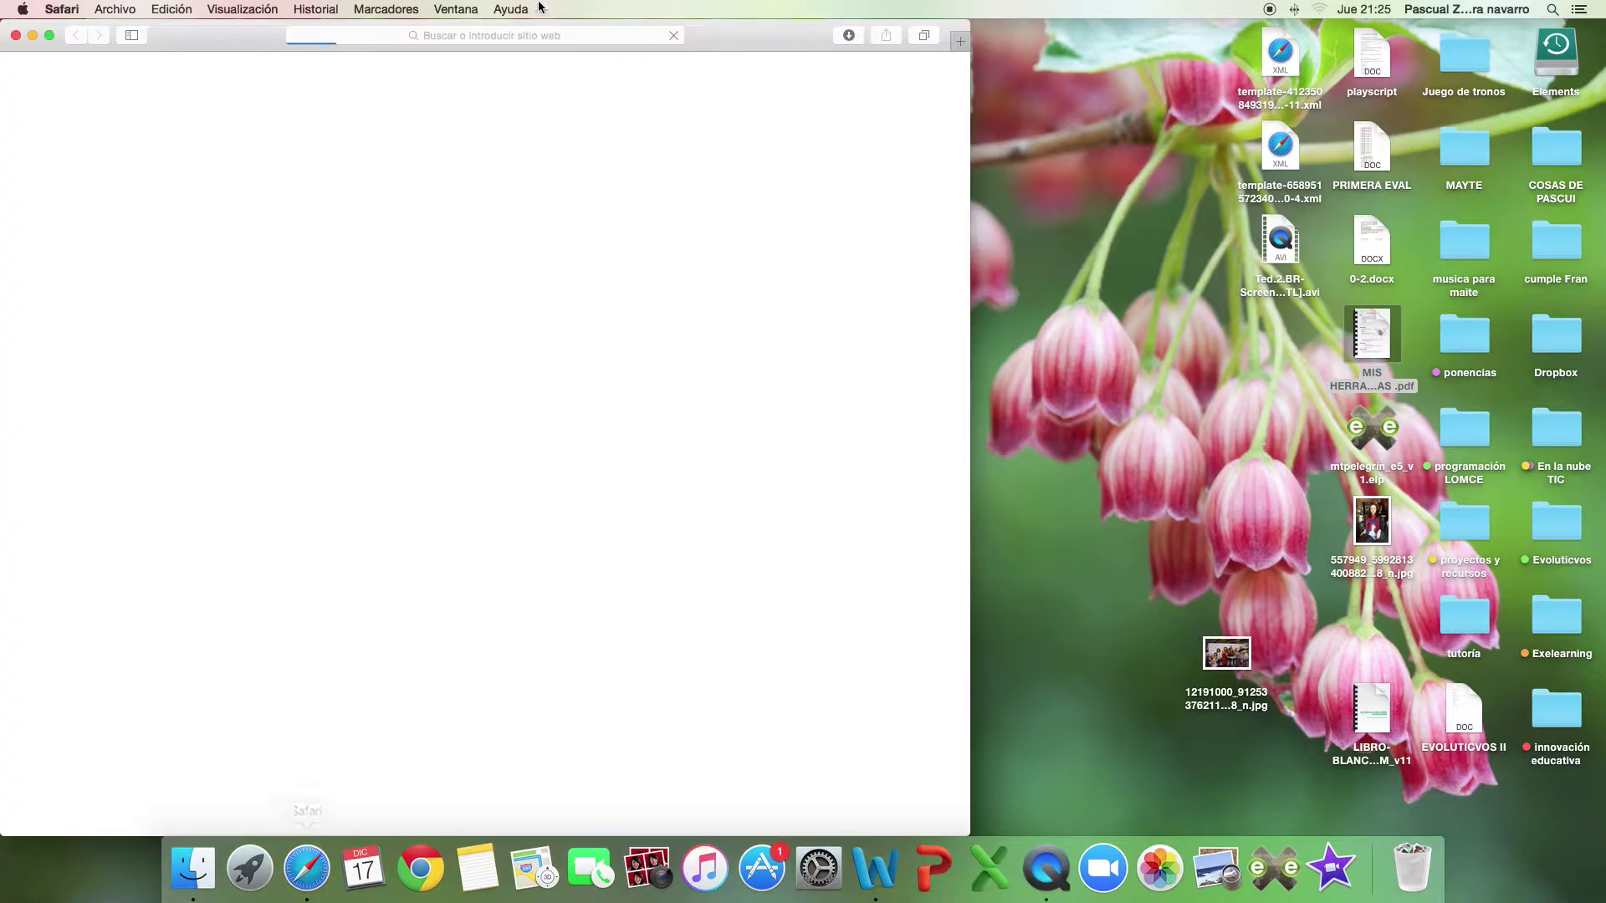
pyautogui.write('qr')
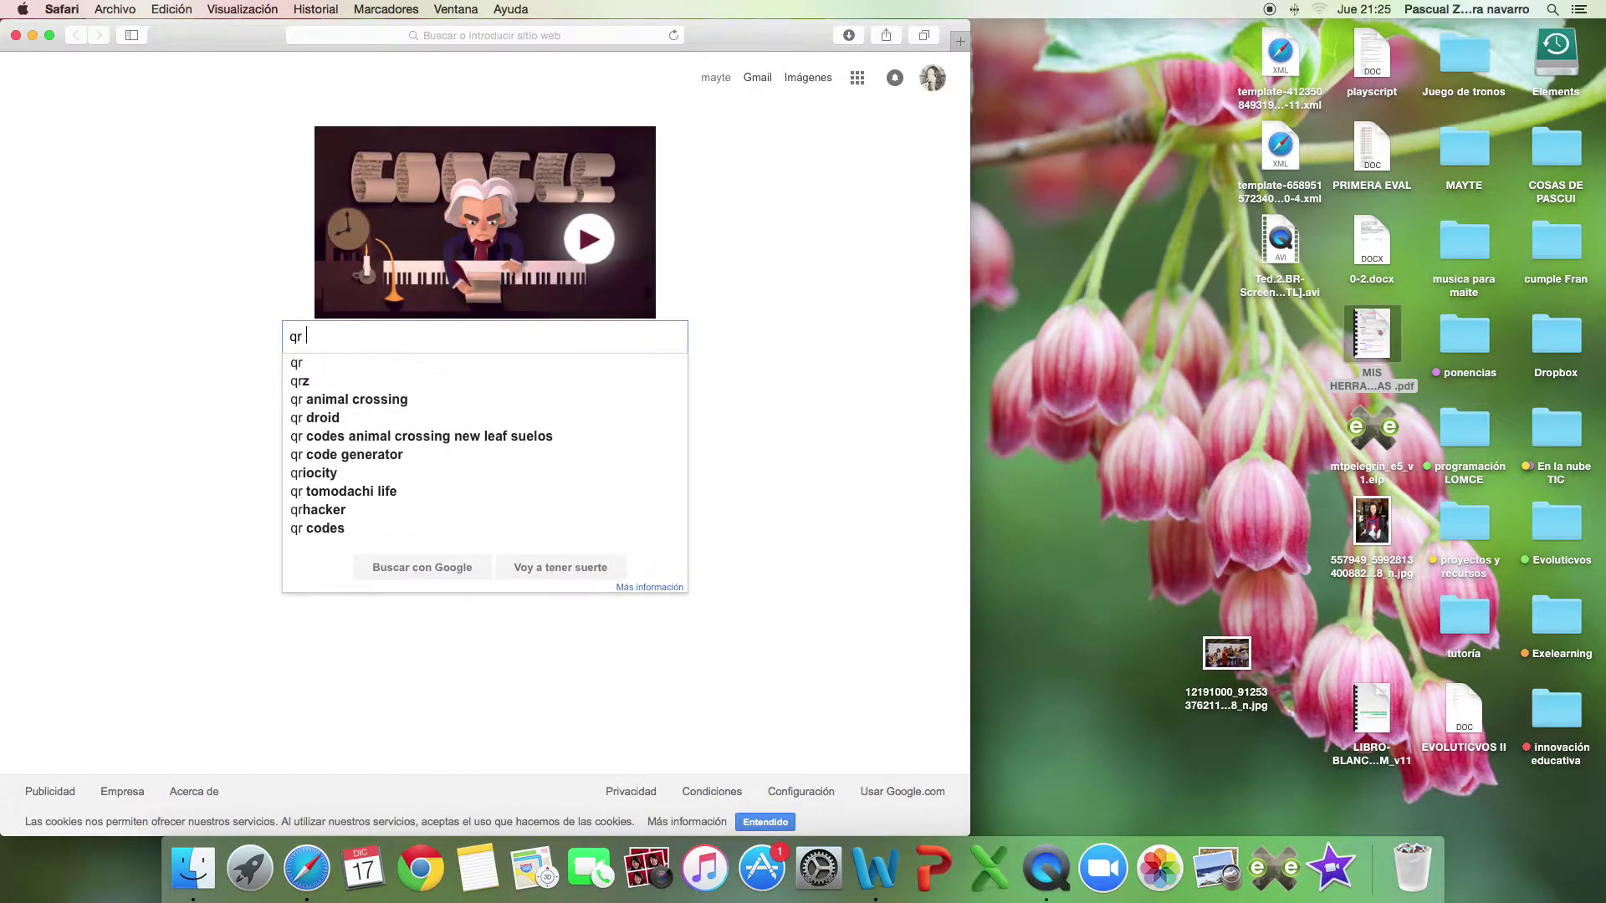
pyautogui.write(' code')
pyautogui.press('Return')
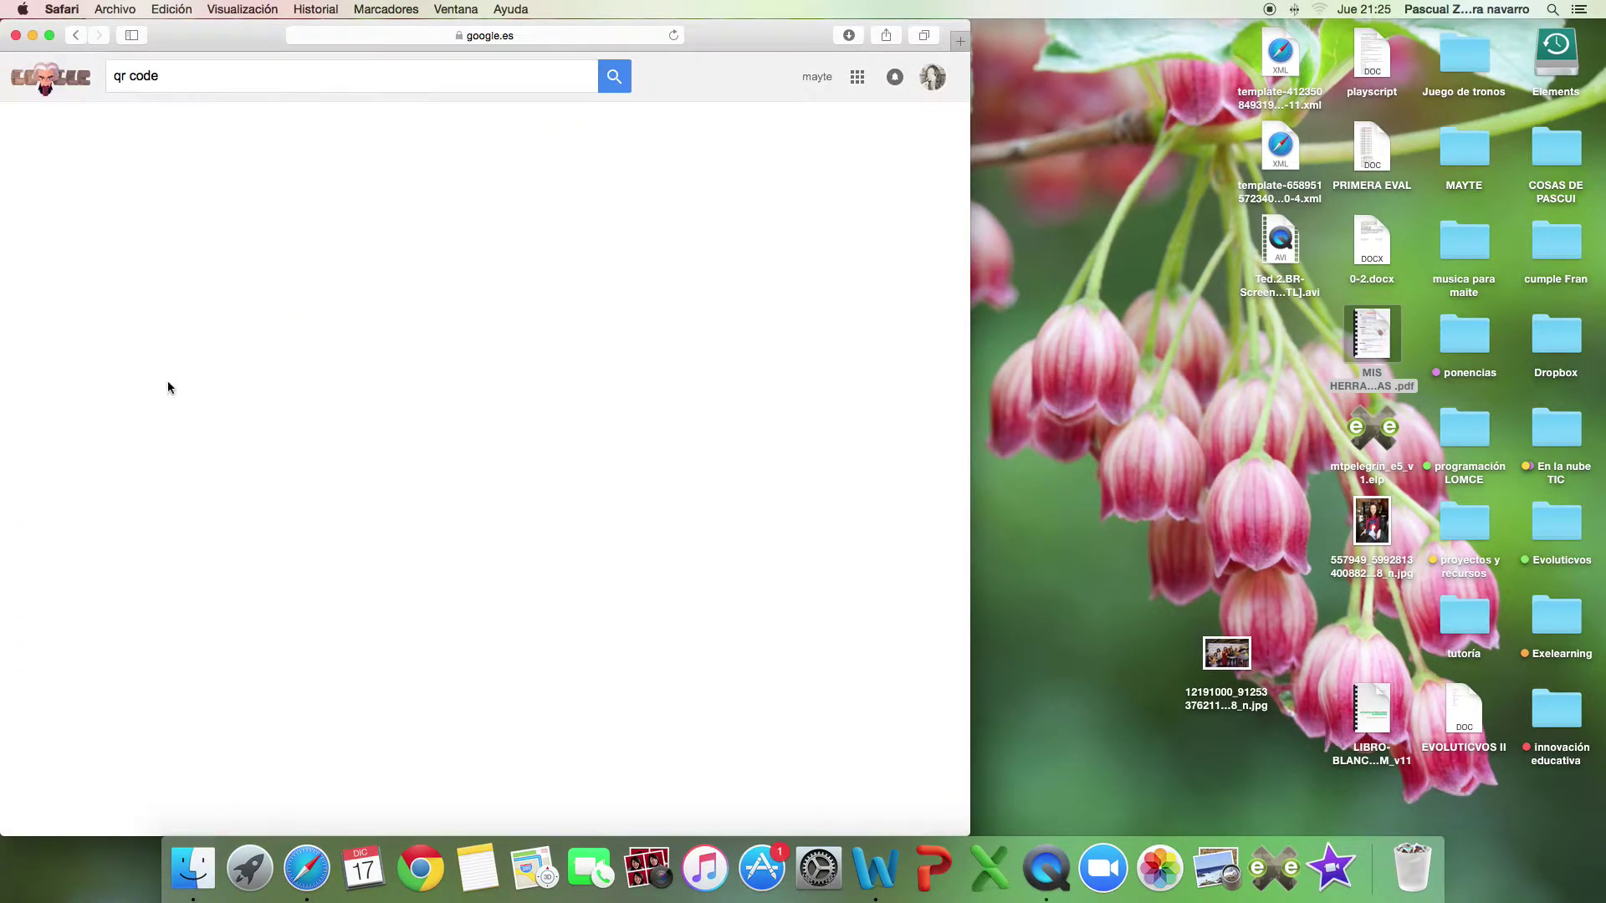
pyautogui.click(195, 545)
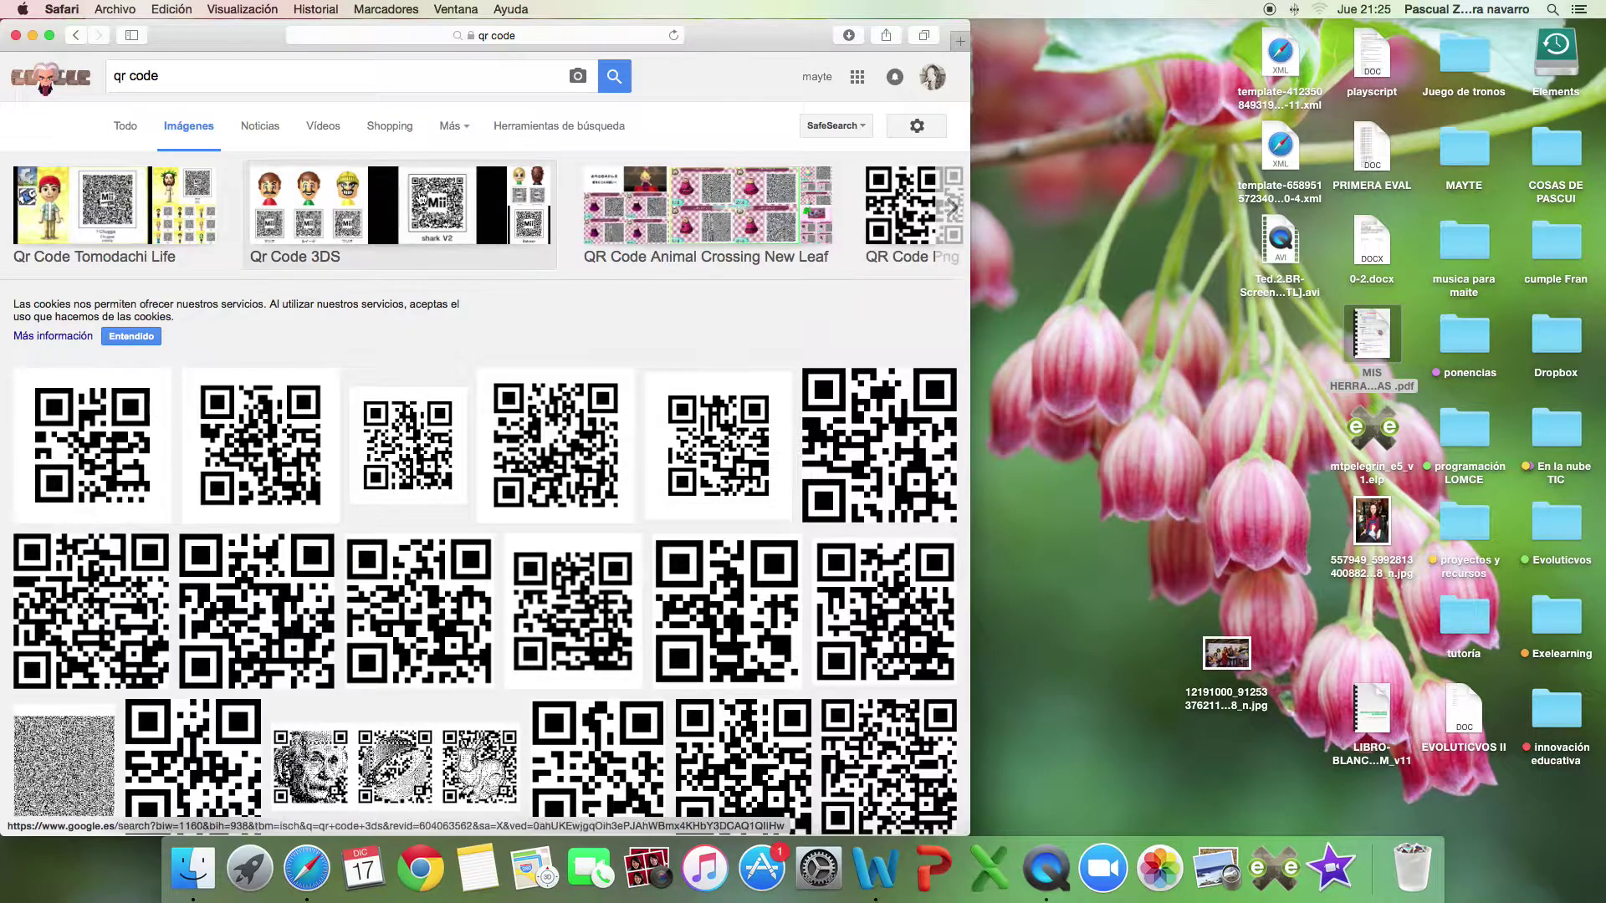
pyautogui.moveTo(878, 33); pyautogui.dragTo(1038, 34)
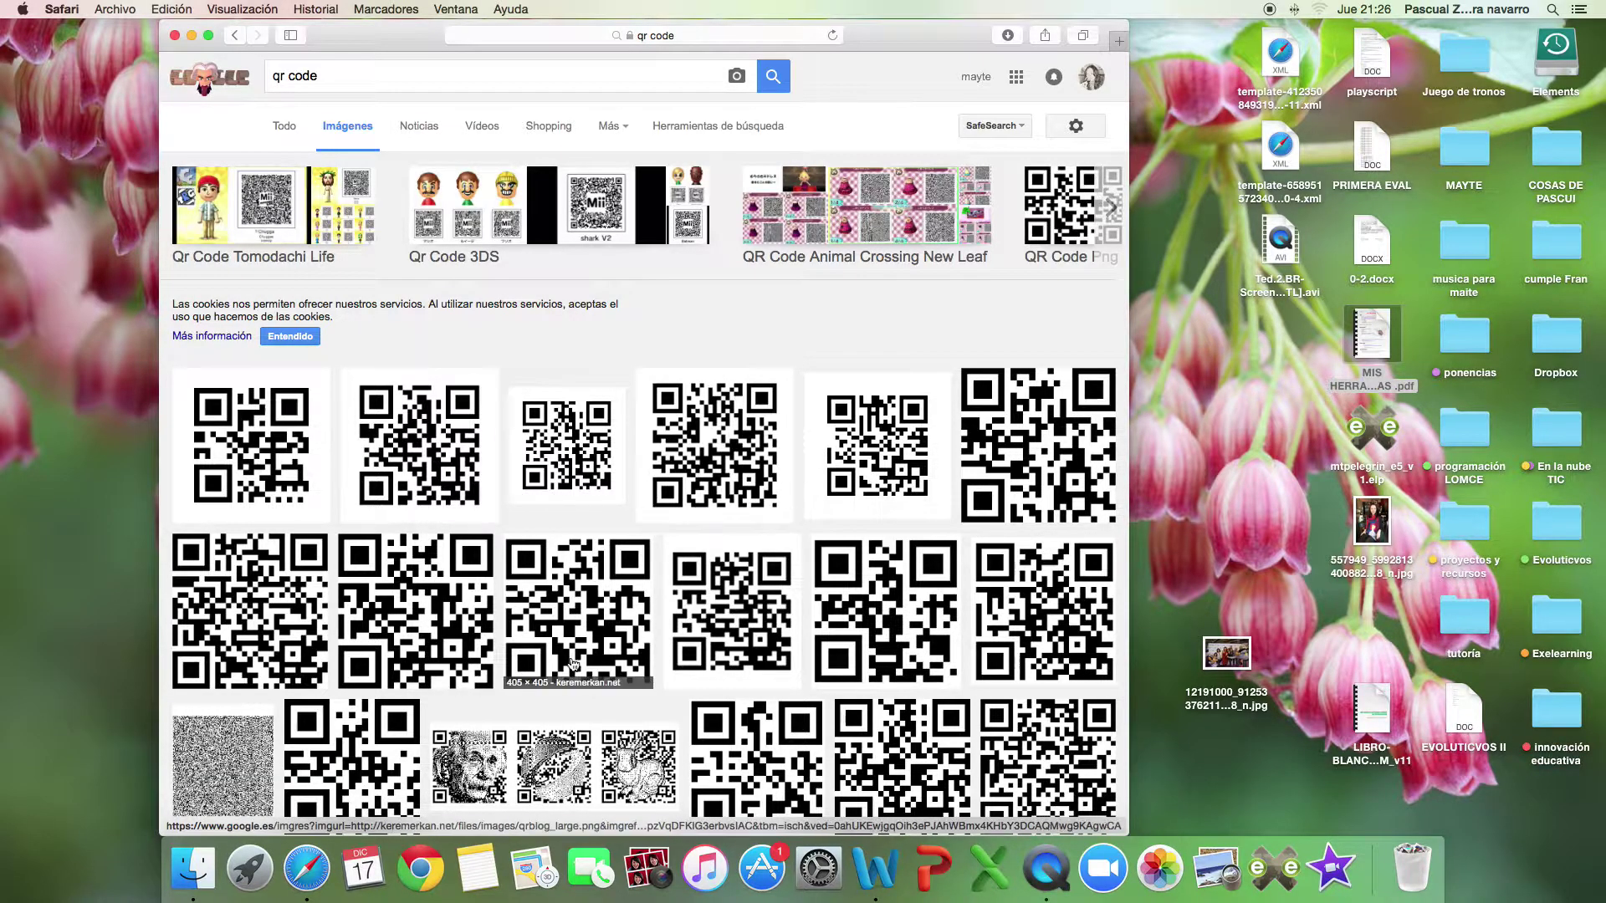
pyautogui.scroll(-5, 574, 664)
pyautogui.scroll(-3, 845, 481)
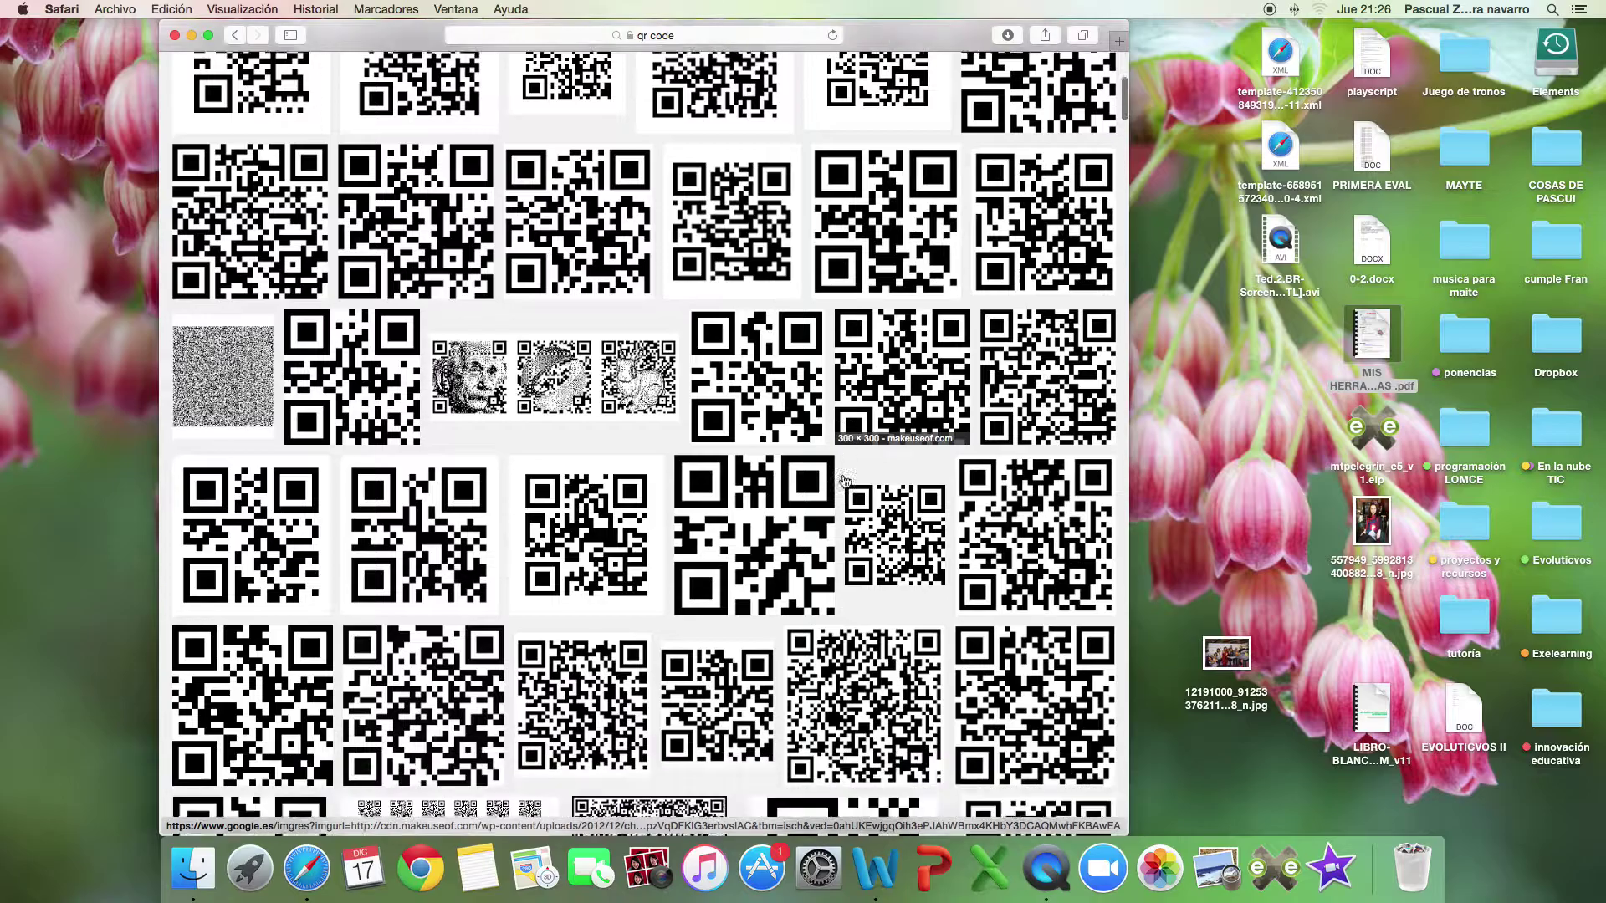
pyautogui.scroll(-3, 844, 481)
pyautogui.scroll(5, 844, 481)
pyautogui.scroll(5, 845, 480)
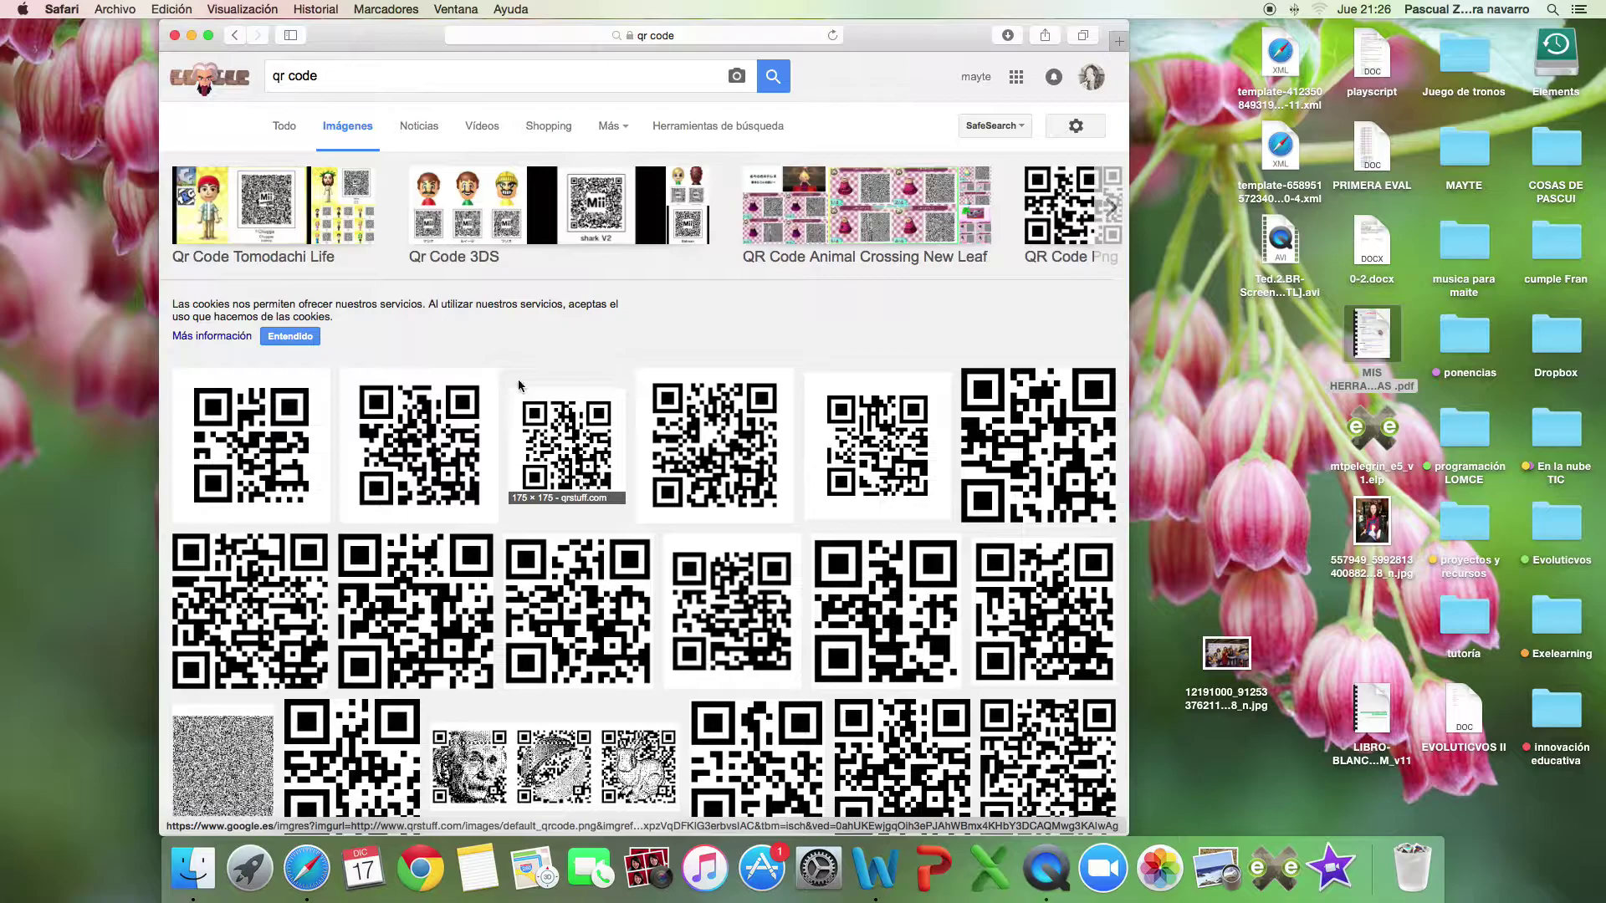
# - Search for 'qr code generator' and open the qrcode.es Generador QR-Code result
pyautogui.click(348, 74)
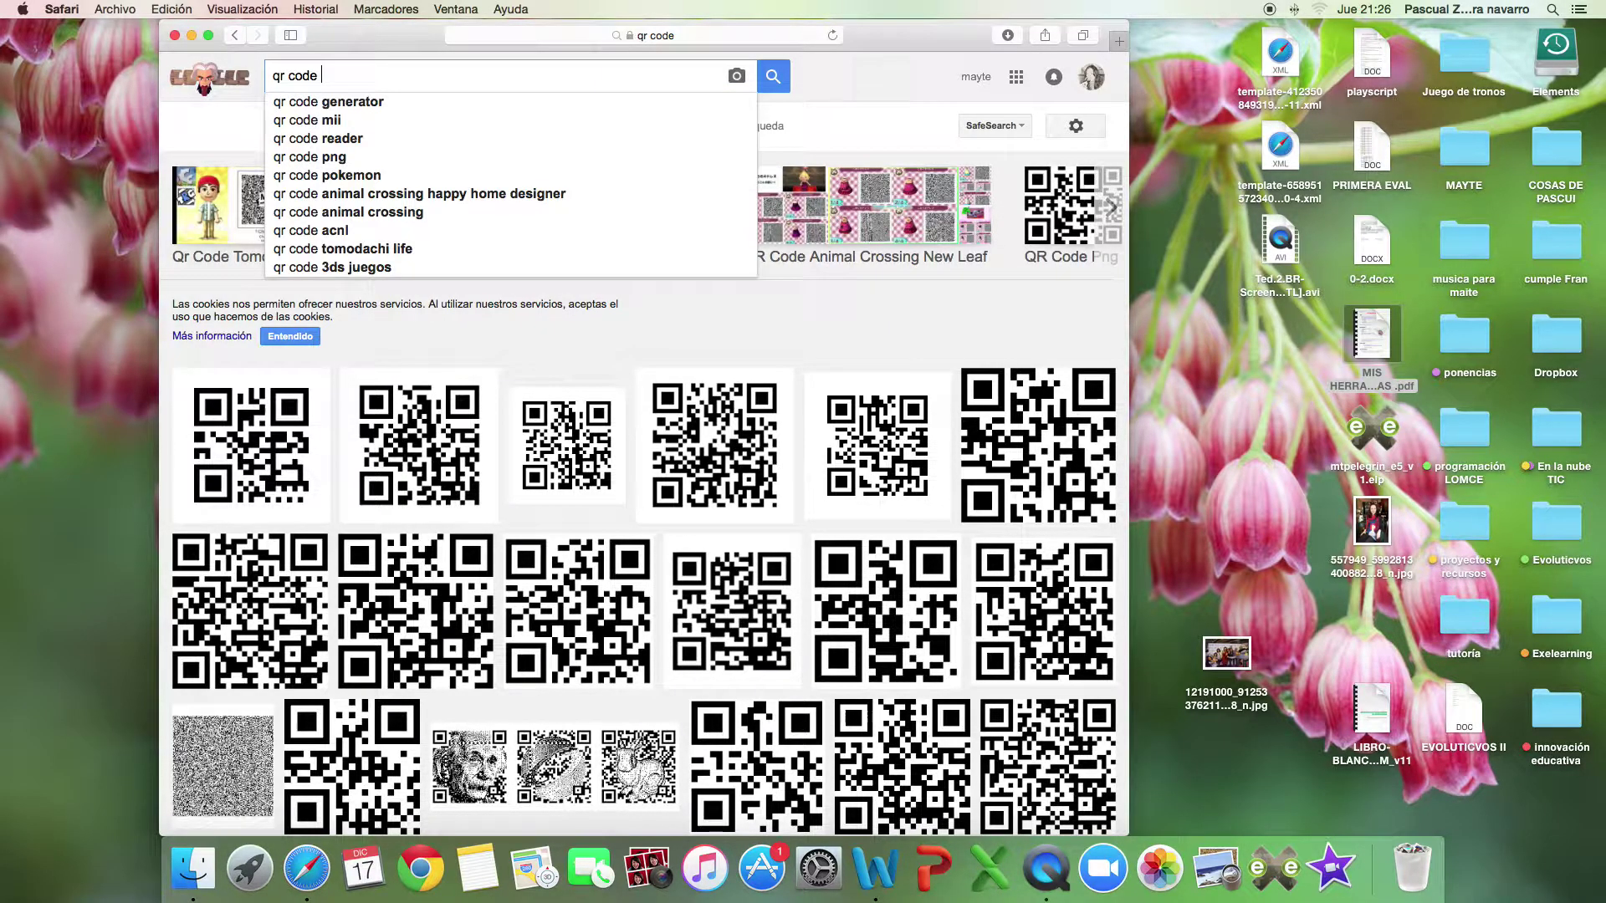
pyautogui.click(327, 107)
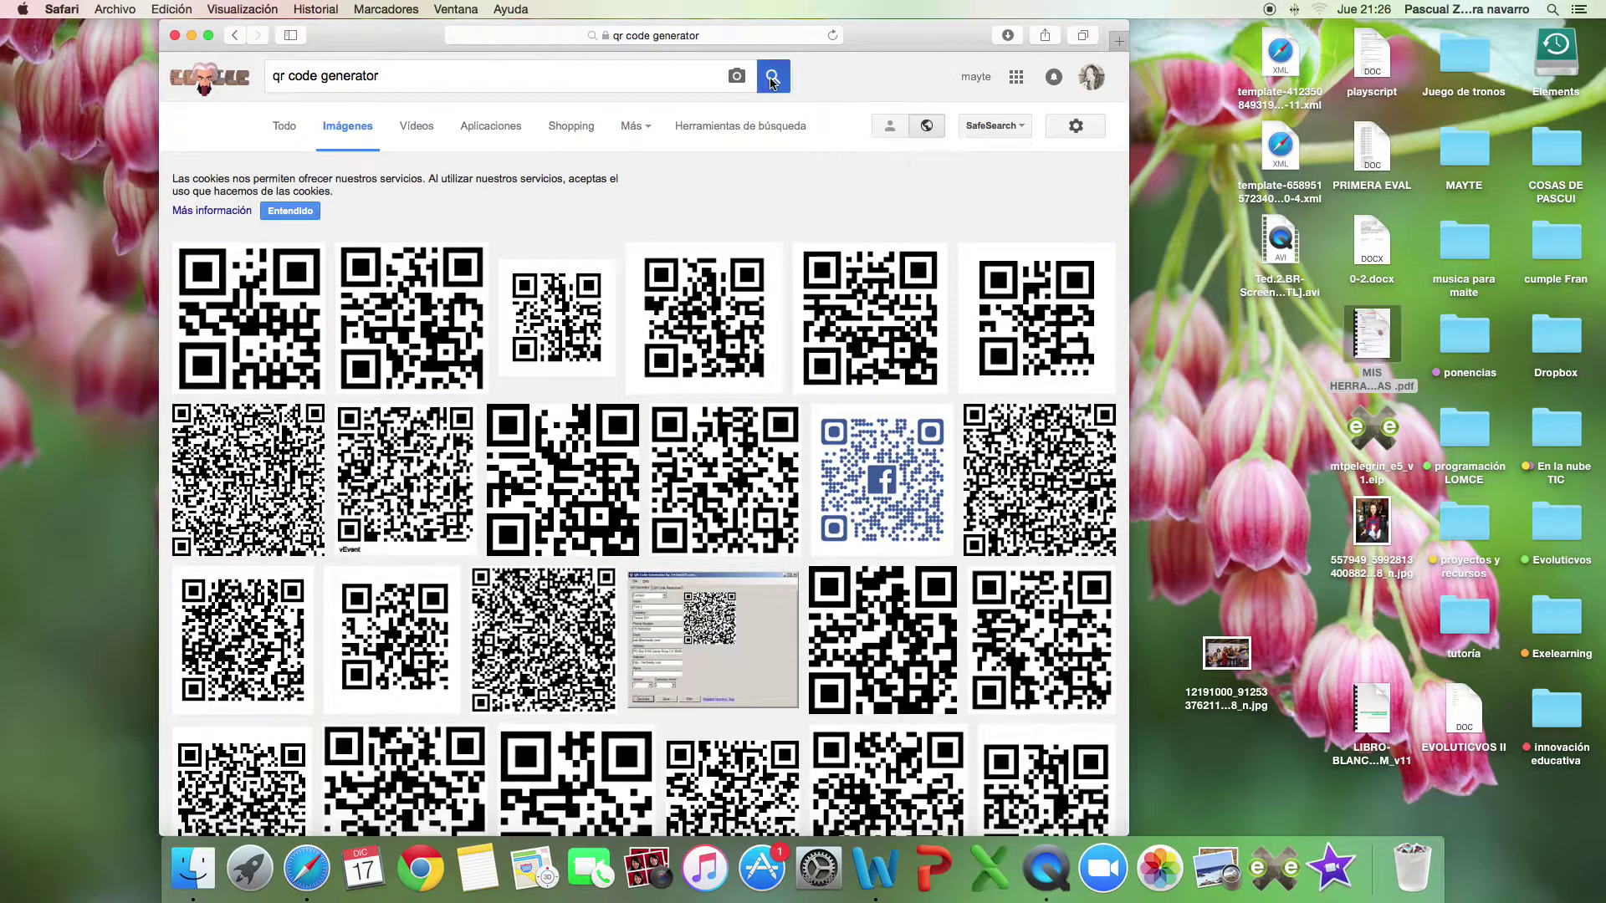
pyautogui.click(278, 142)
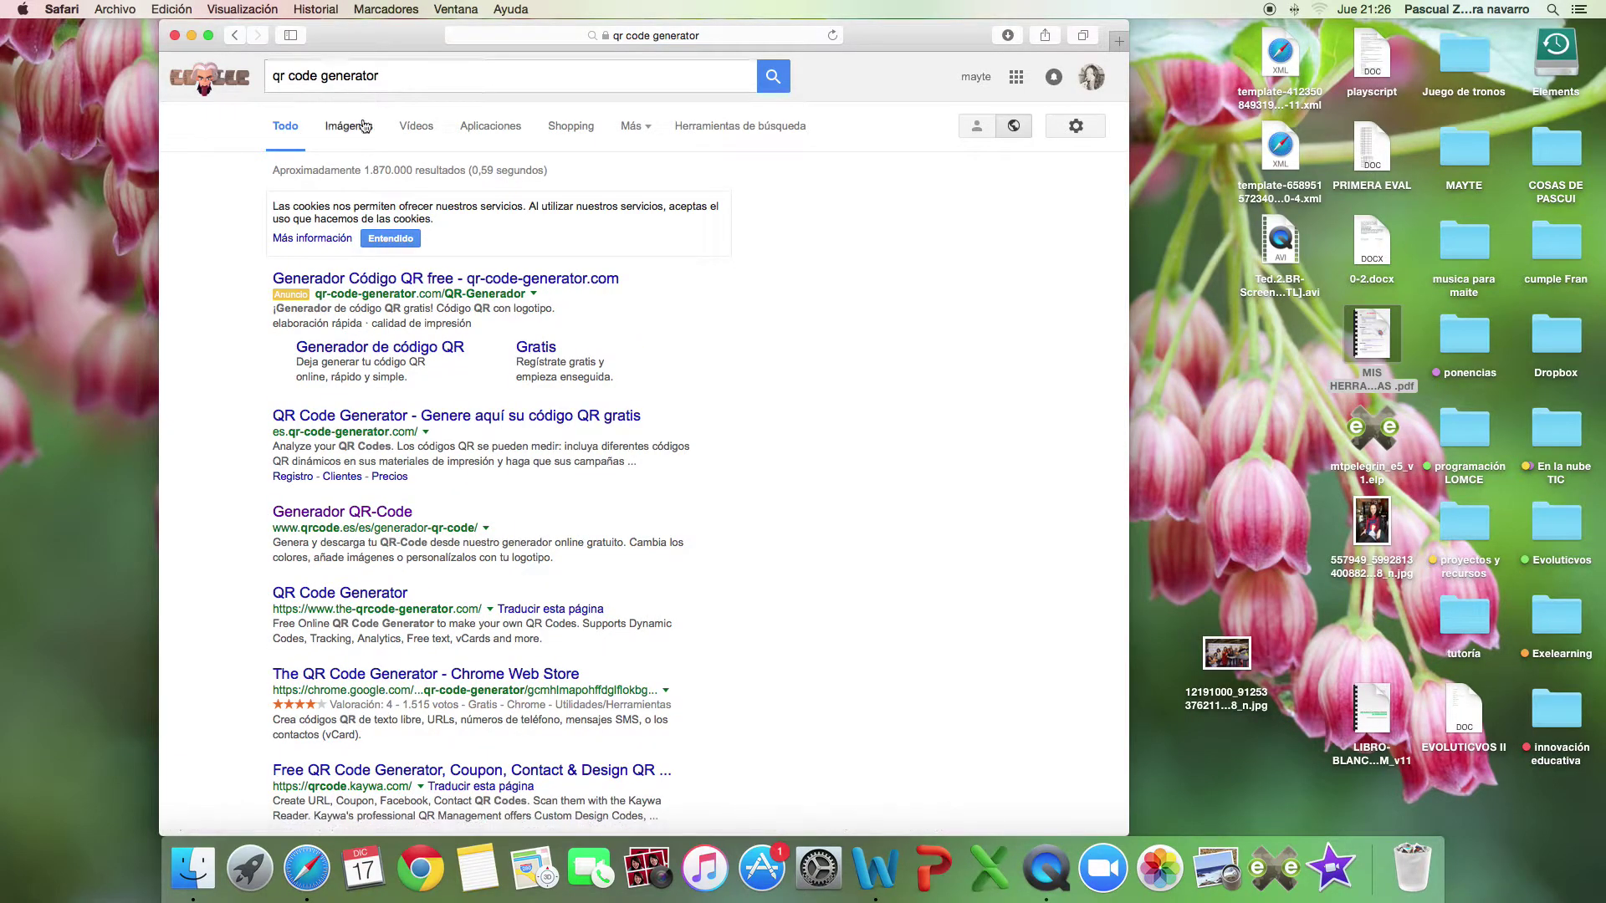
pyautogui.click(387, 514)
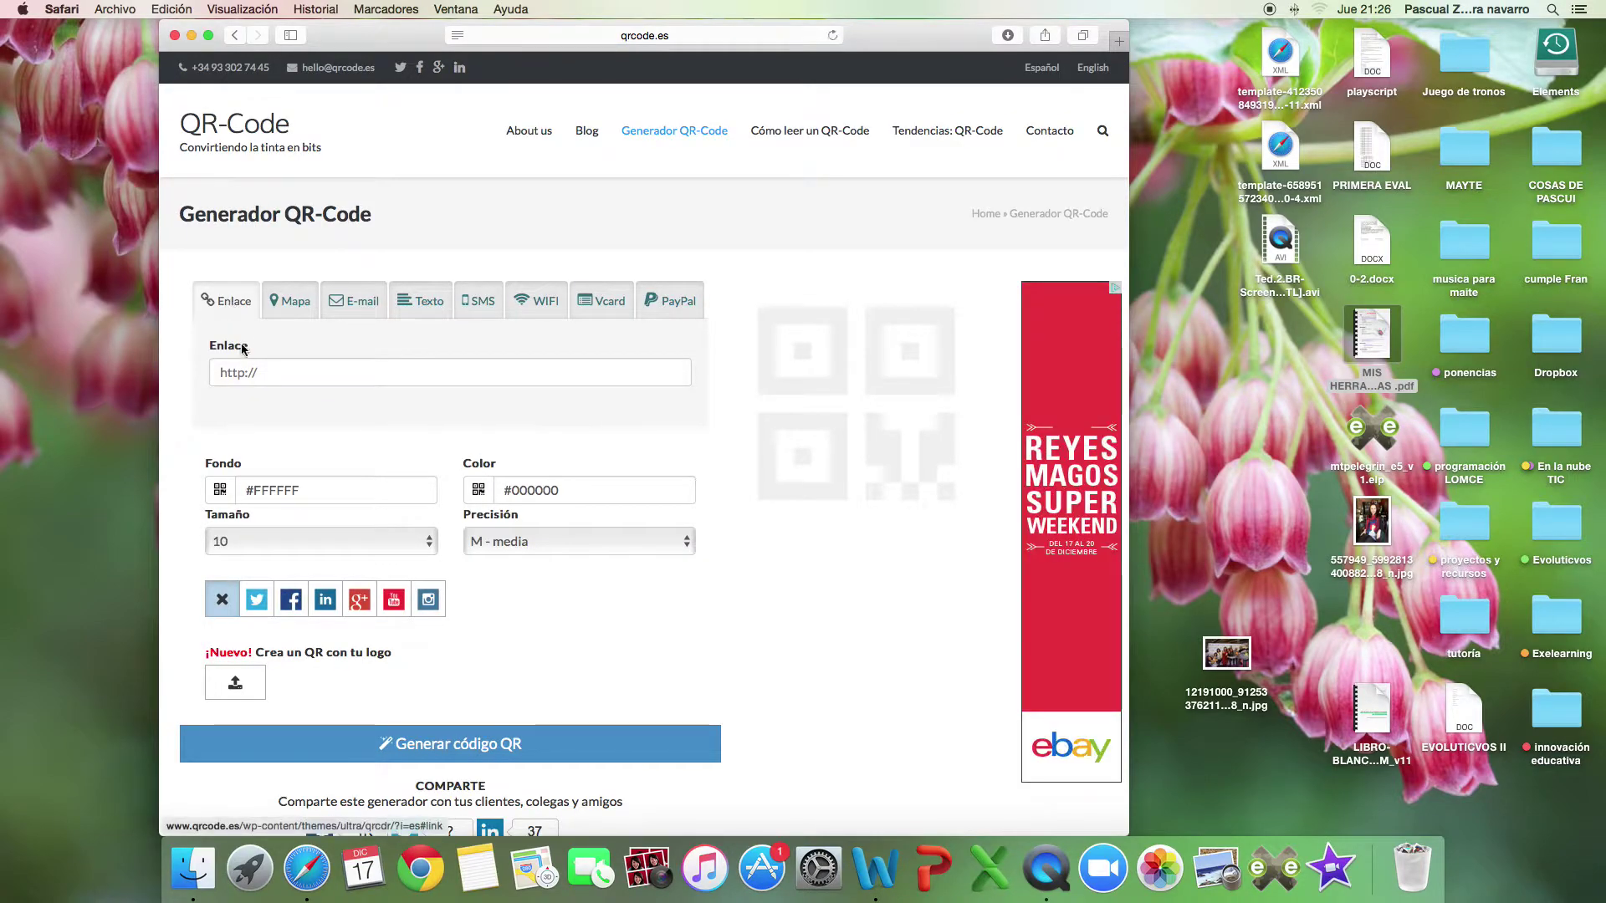
# - Browse the Enlace, Mapa, E-mail, SMS, WIFI, Vcard and PayPal options, then settle on Texto
pyautogui.click(277, 373)
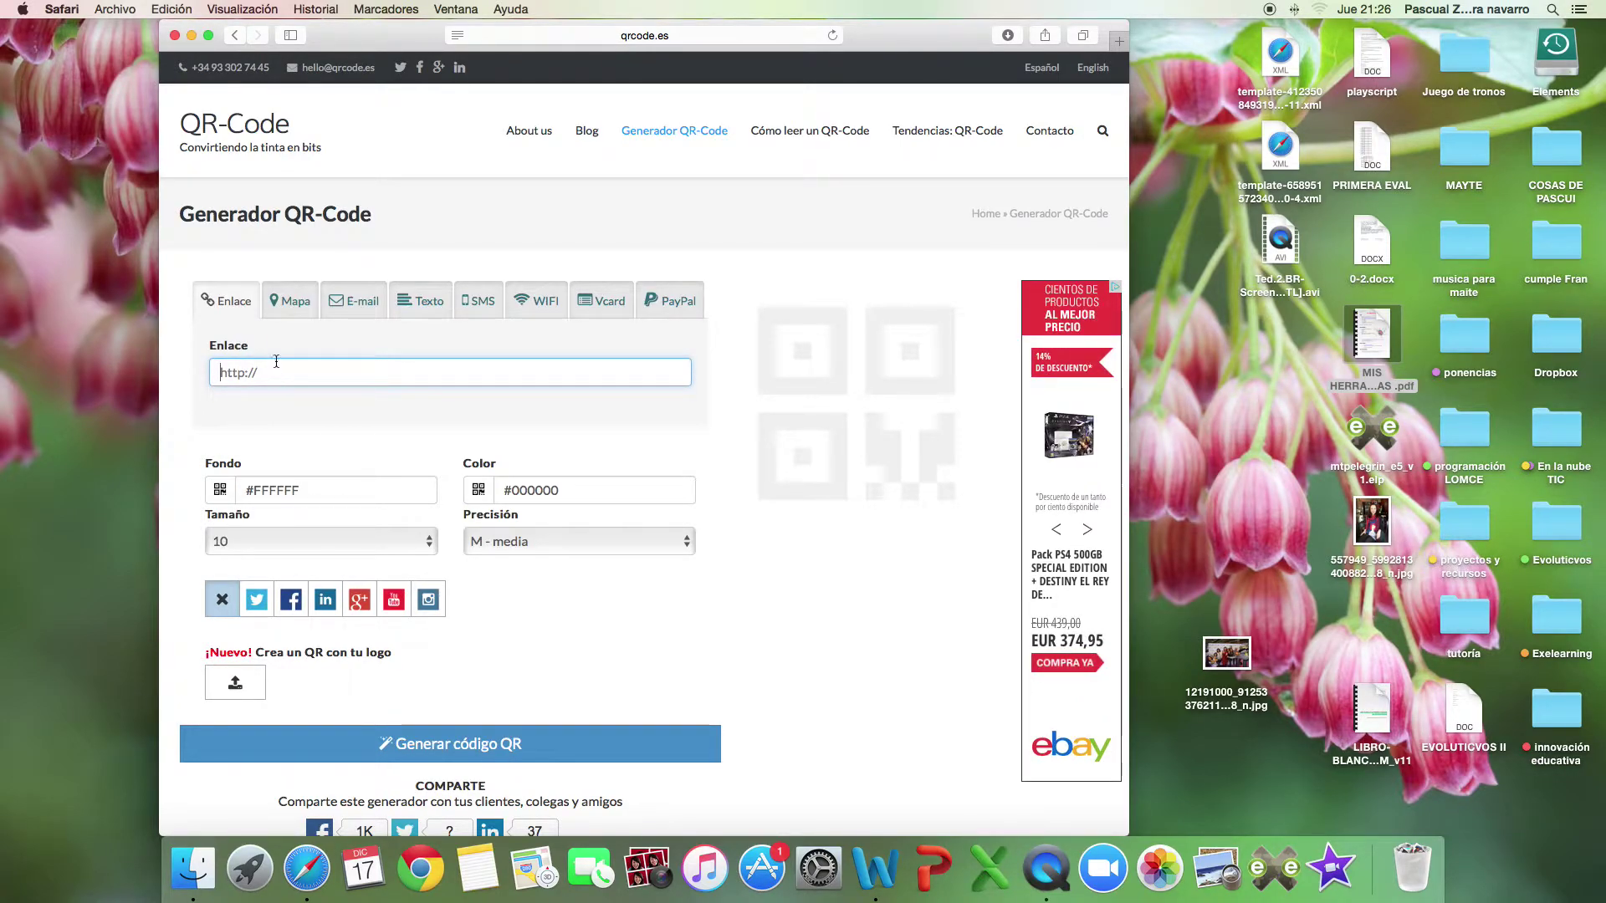
pyautogui.click(272, 303)
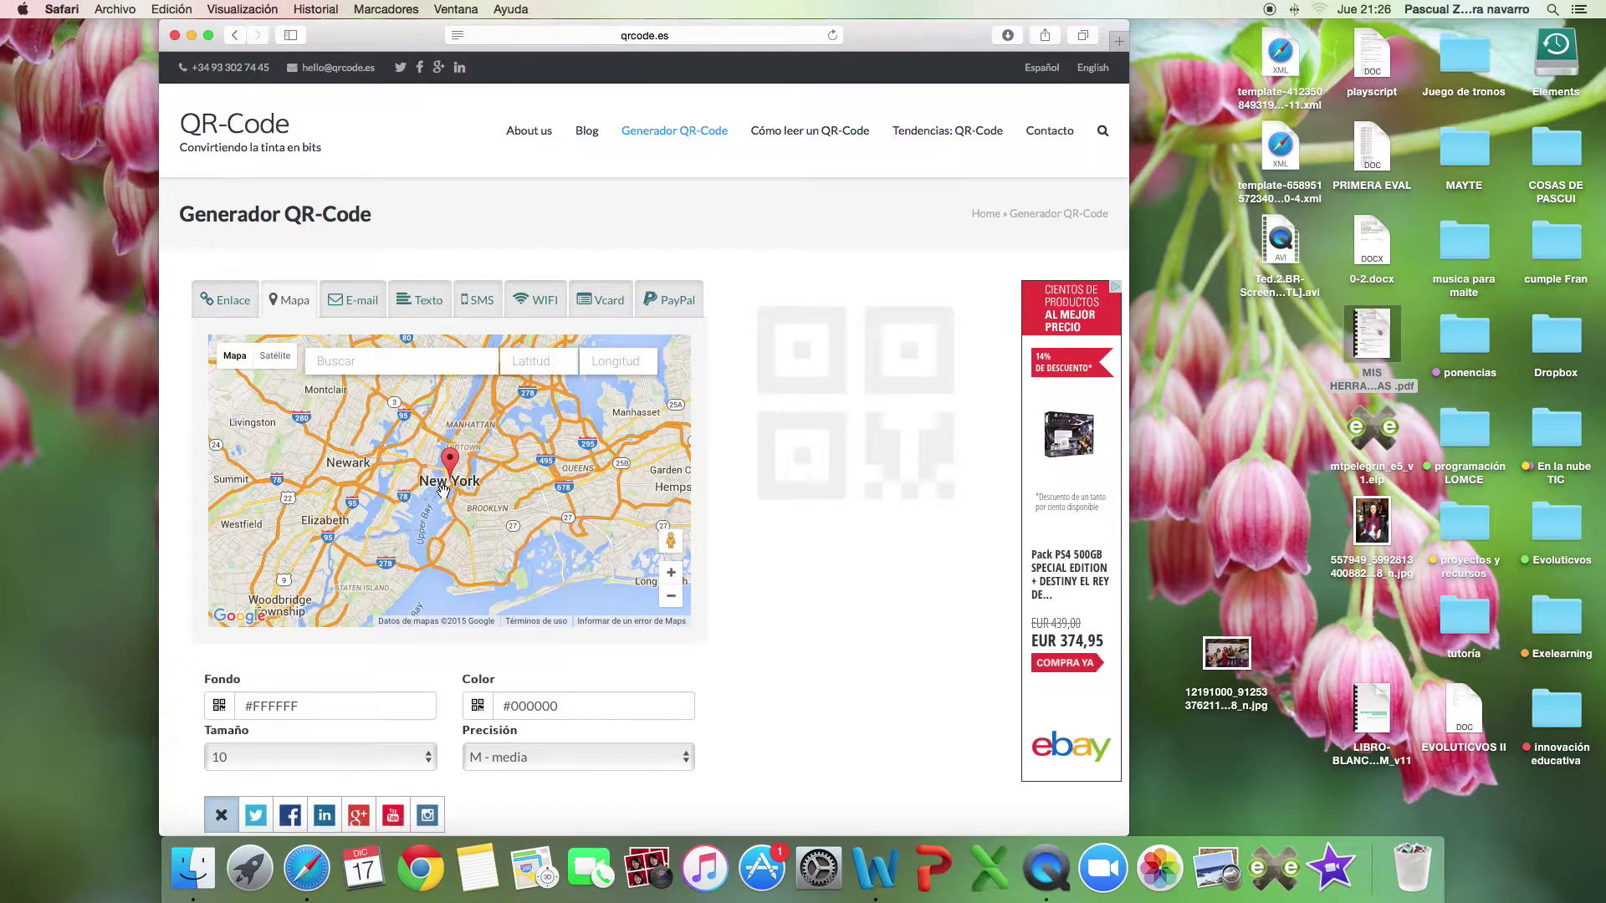
pyautogui.click(363, 300)
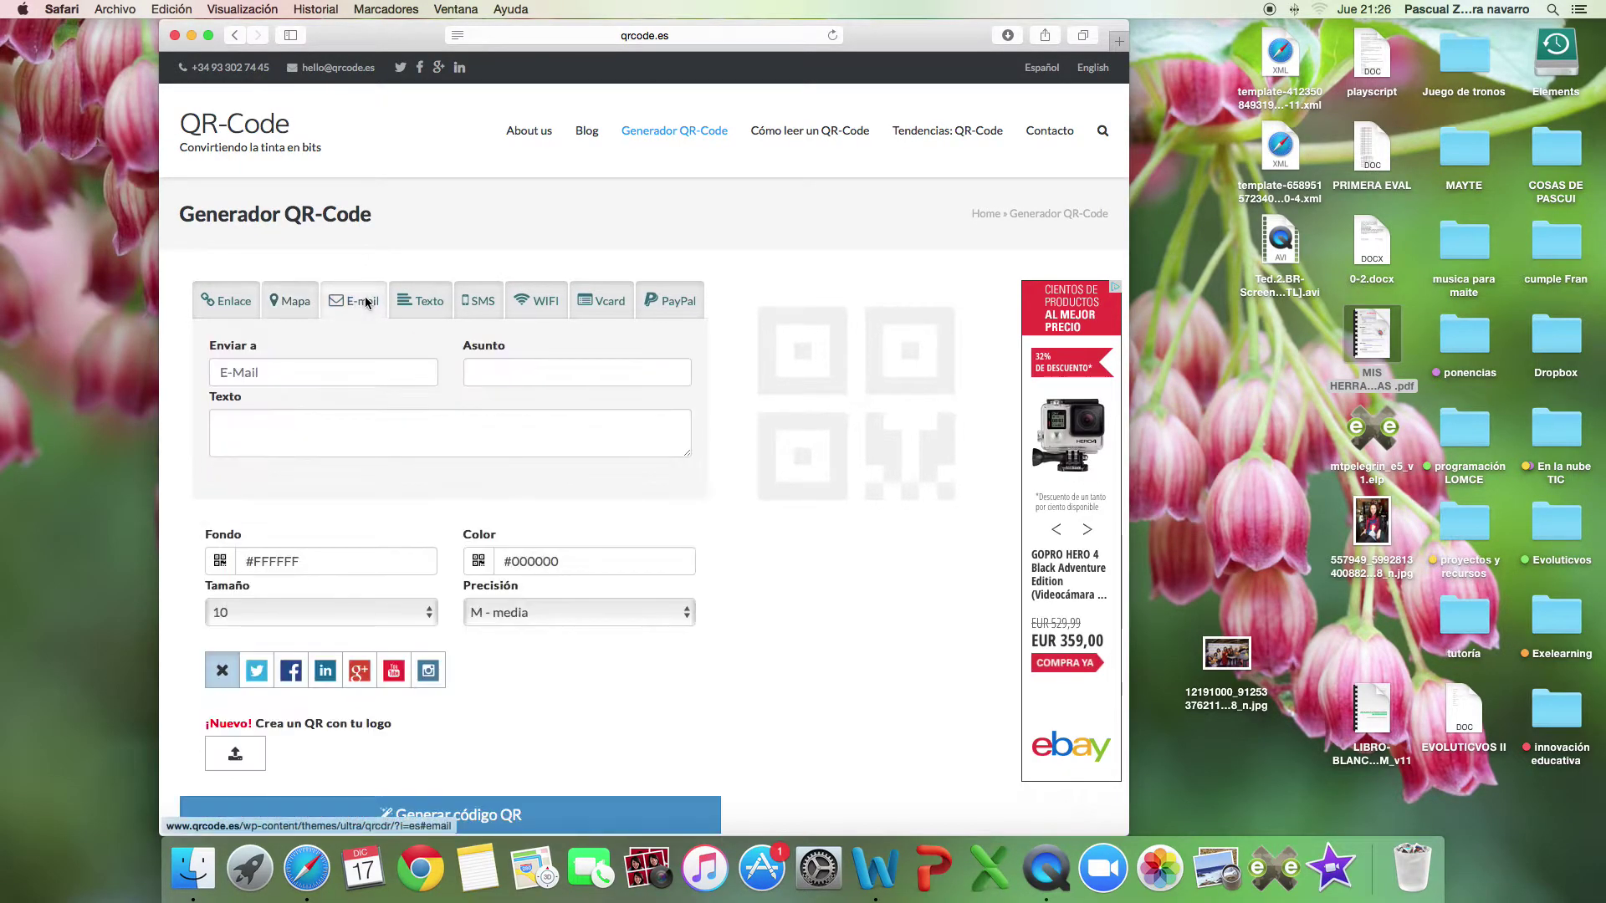
pyautogui.click(414, 305)
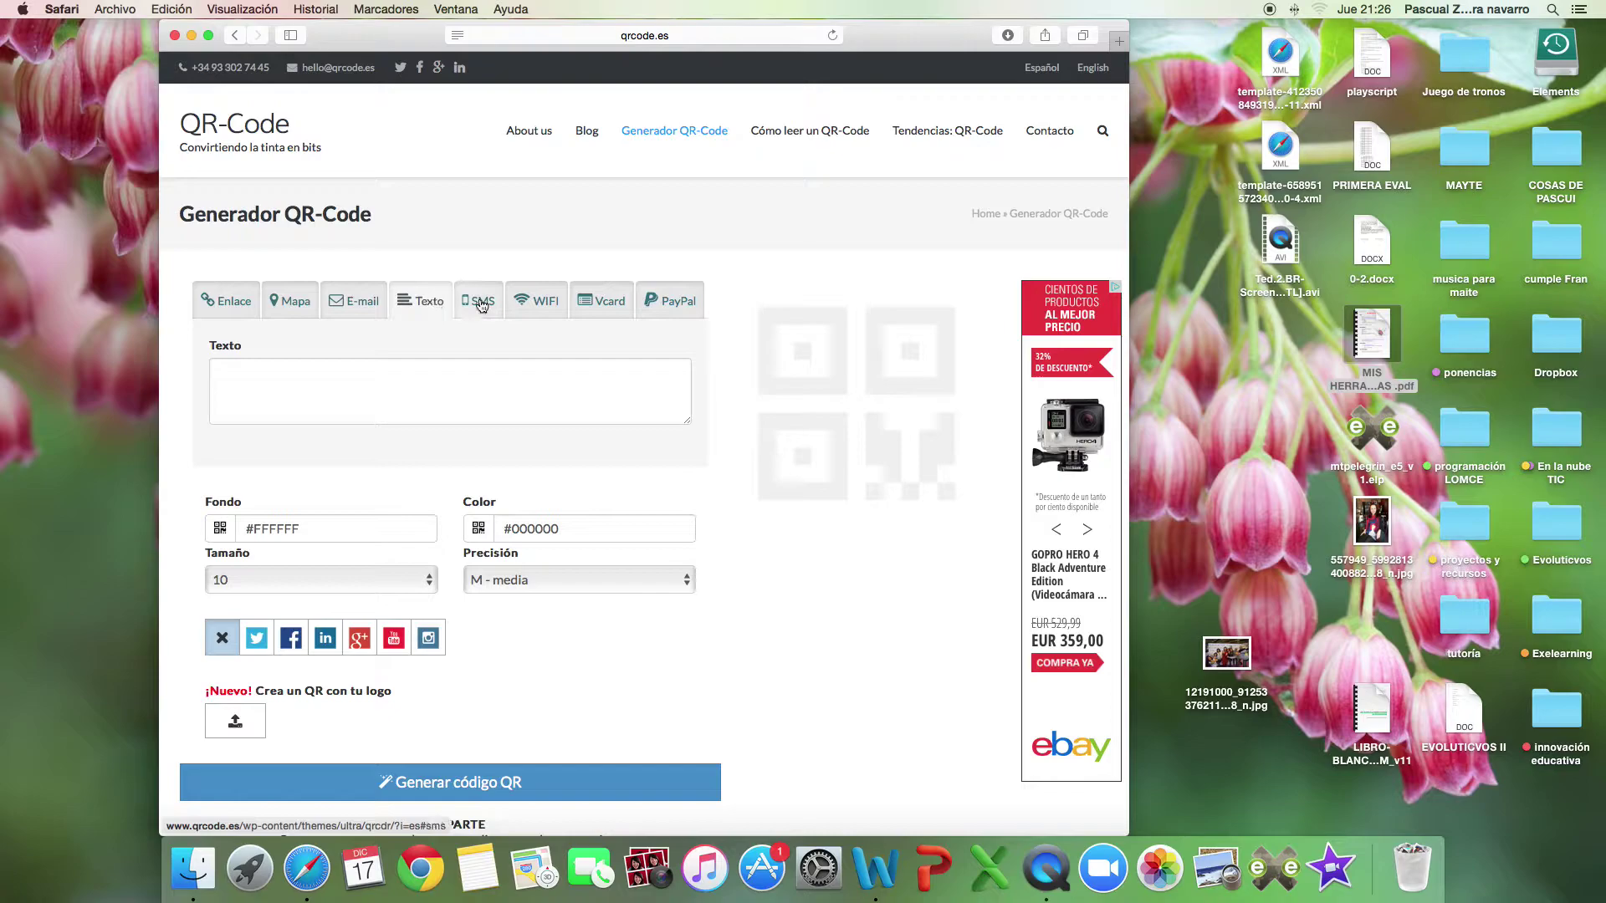
pyautogui.click(480, 301)
pyautogui.click(545, 308)
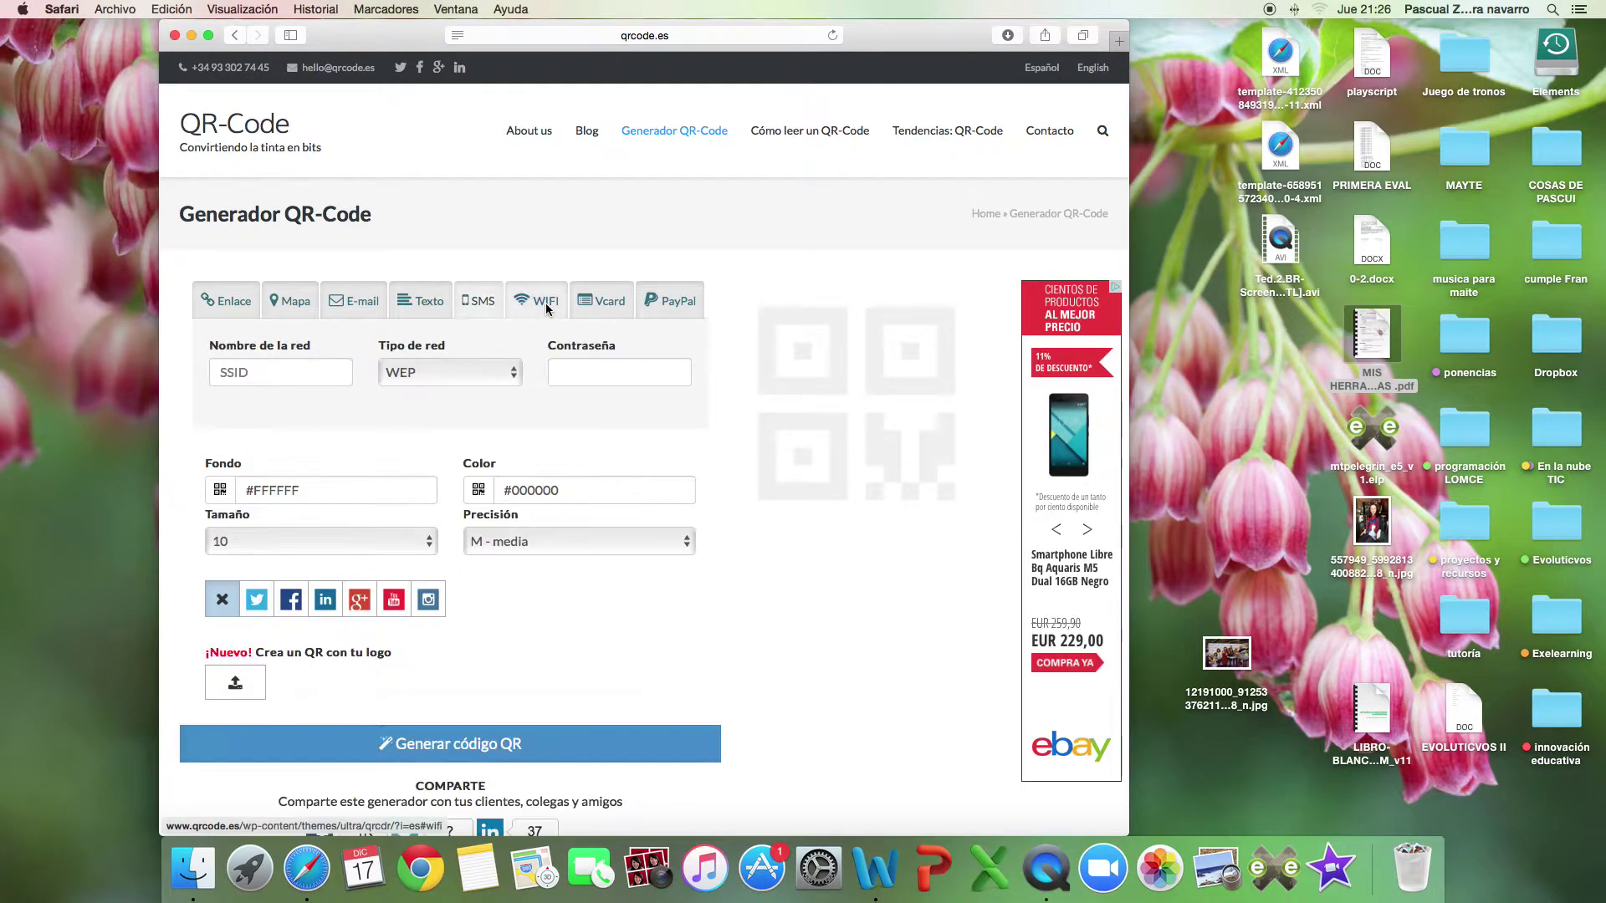
pyautogui.click(590, 308)
pyautogui.click(694, 306)
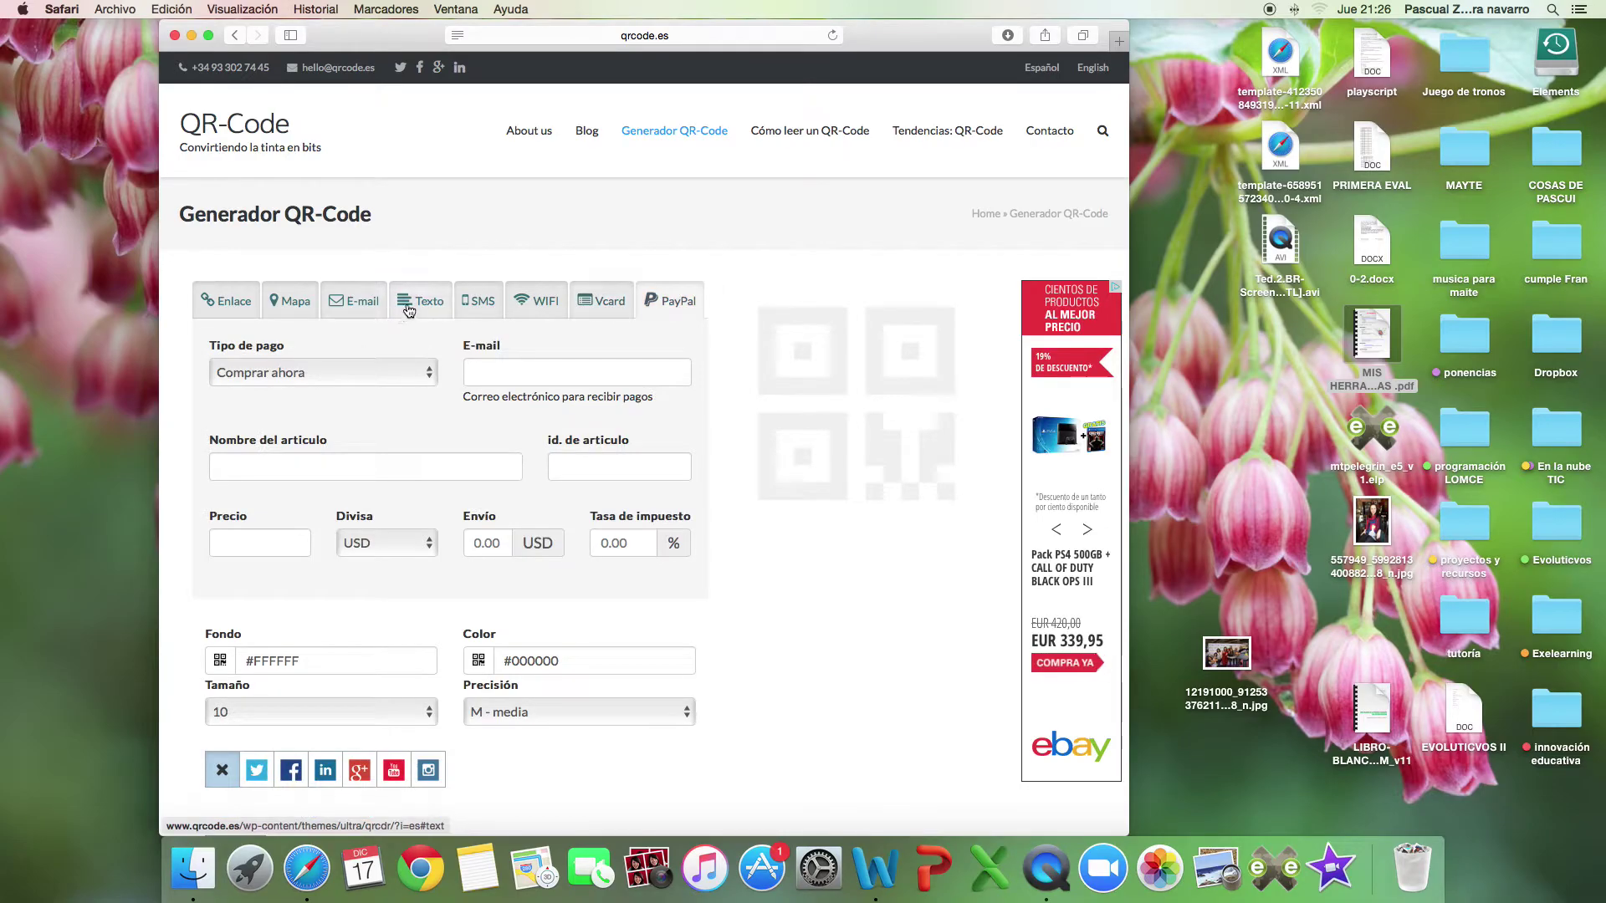
pyautogui.click(410, 307)
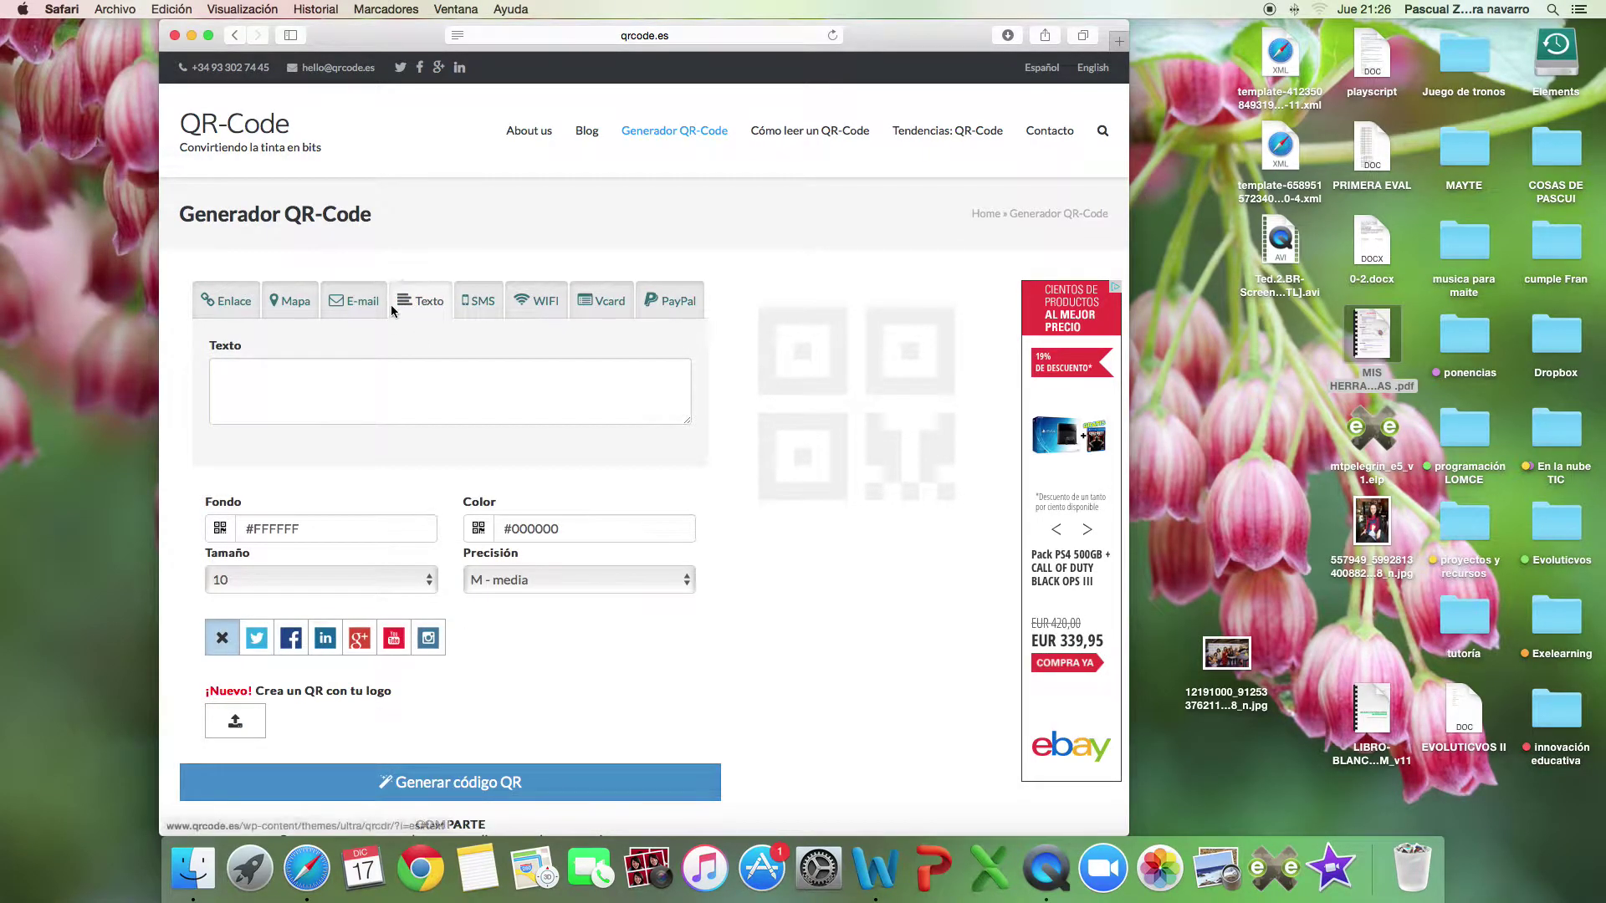
pyautogui.click(323, 383)
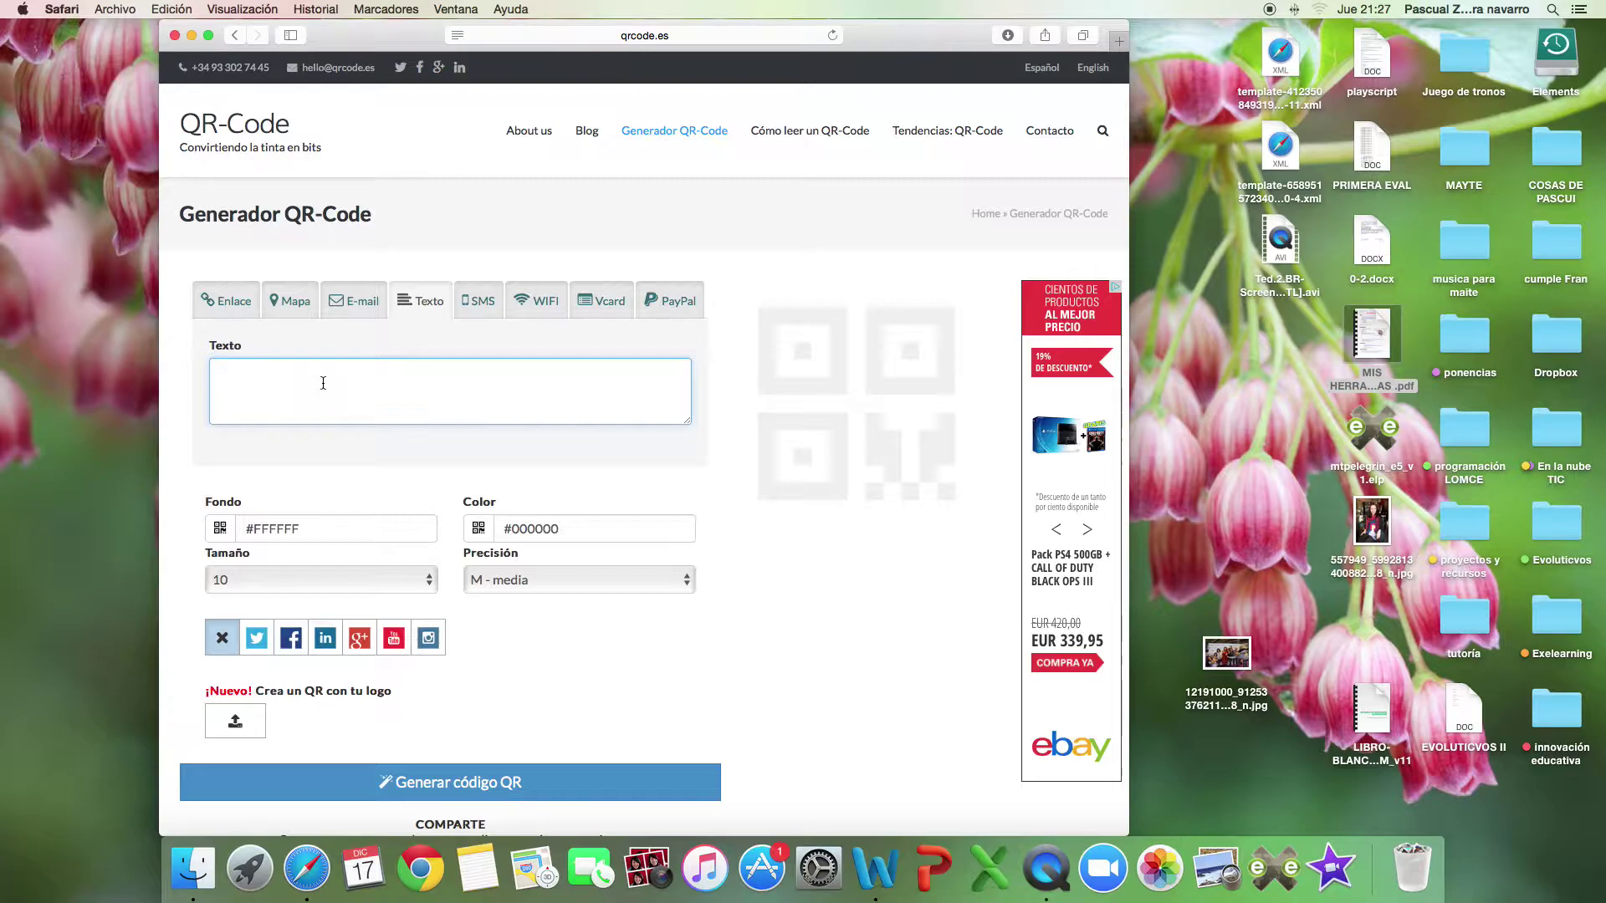
pyautogui.write('My ')
pyautogui.write('ame ')
pyautogui.write('is Mayte')
pyautogui.write('. I am fr')
pyautogui.write('om Lorca')
pyautogui.write('. I am ')
pyautogui.write('Spanish')
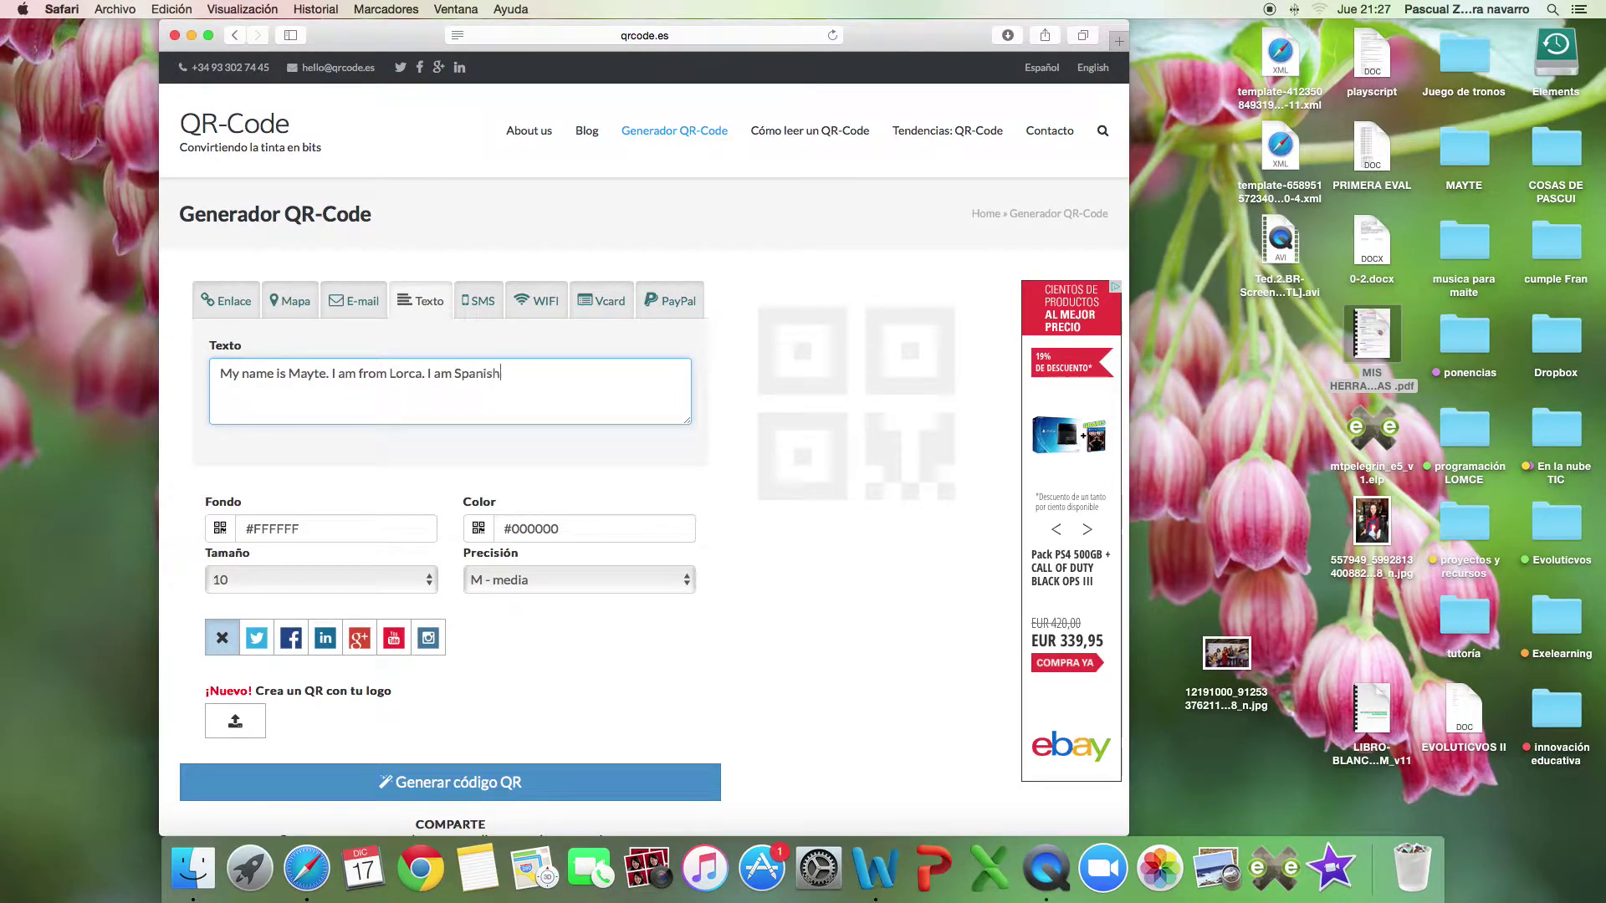
pyautogui.write(' want')
pyautogui.write(' to travel')
pyautogui.write(' to')
pyautogui.write('Thaila')
pyautogui.write('nd ')
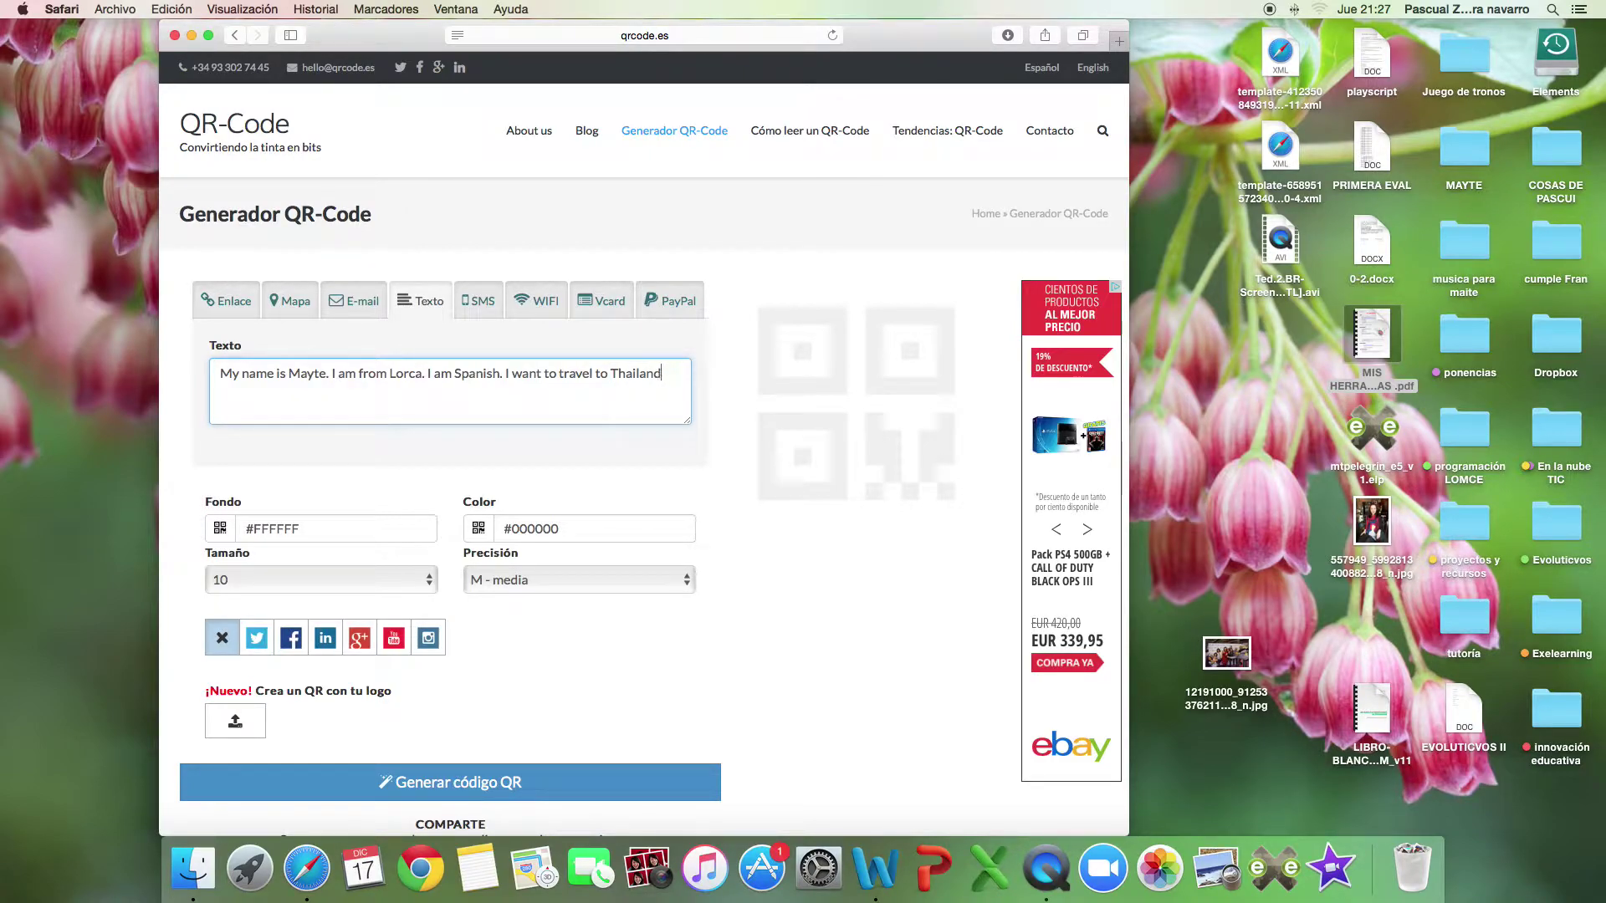
pyautogui.write('caec')
pyautogui.press('BackSpace')
pyautogui.write('cause ')
pyautogui.write('it is bea')
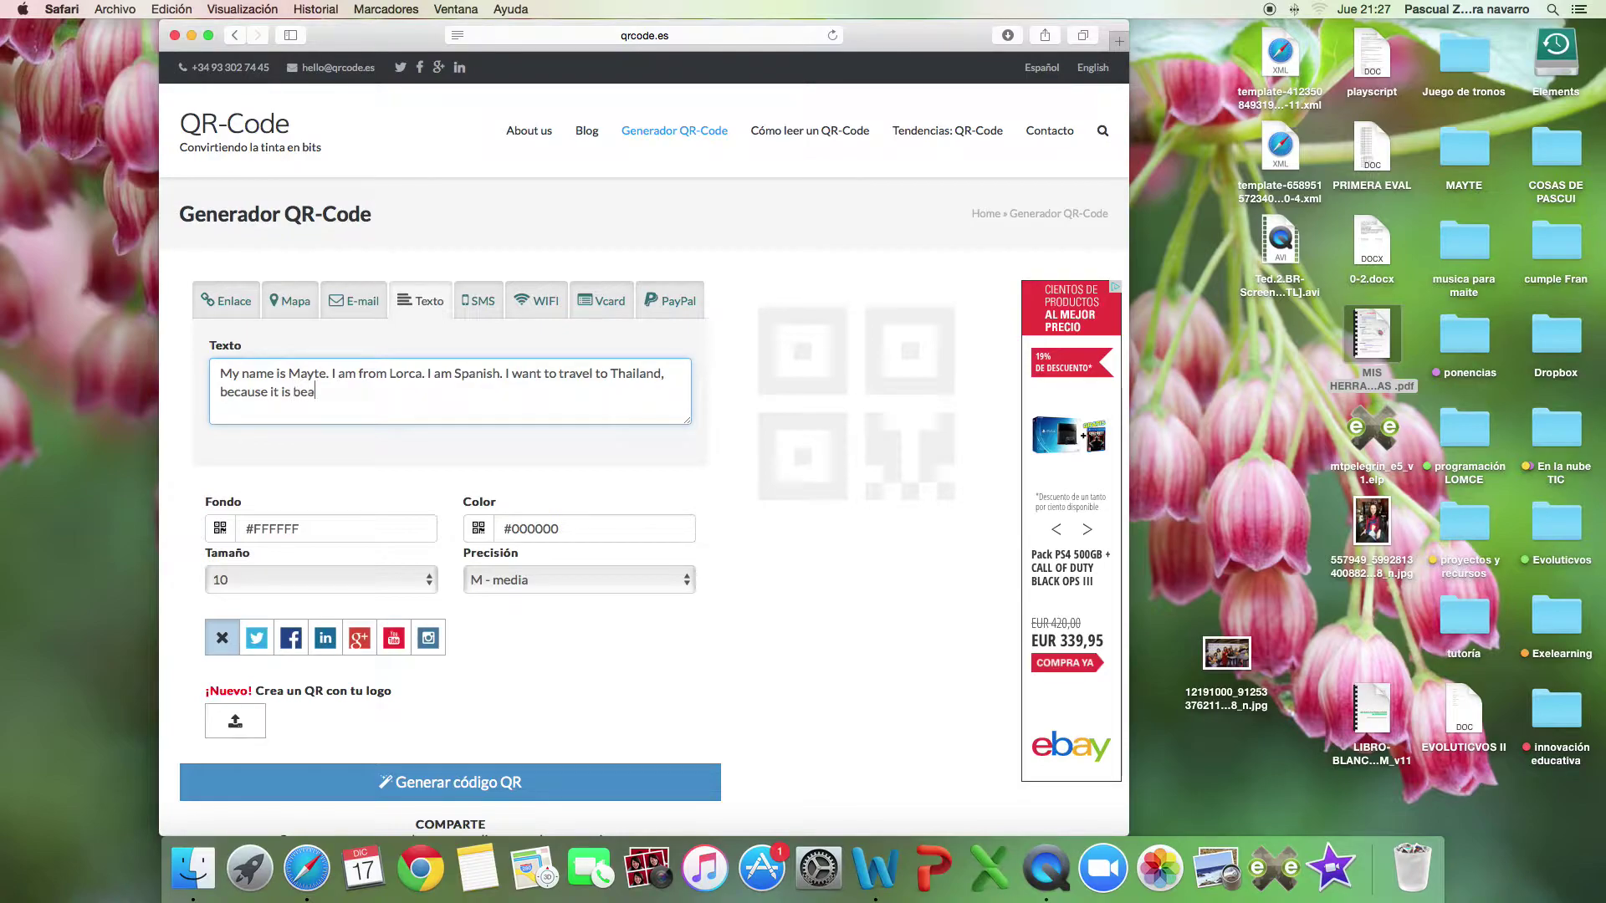
pyautogui.write('utiful a')
pyautogui.write('nd very ')
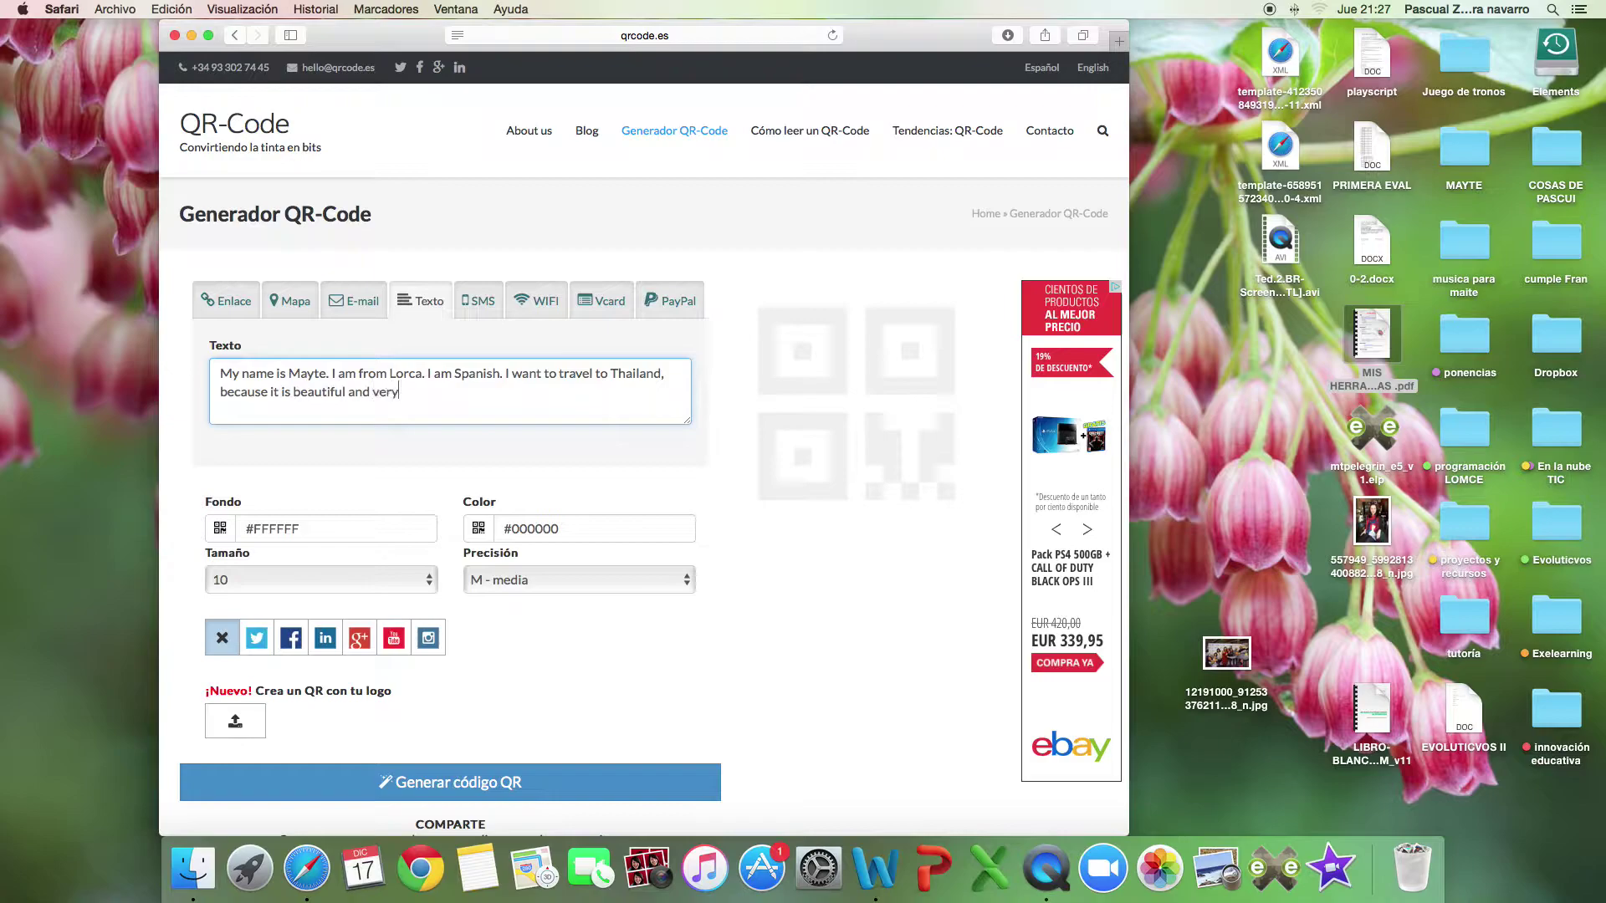
pyautogui.write('interesting. I lo')
pyautogui.write('ve')
pyautogui.press('BackSpace')
pyautogui.write('know')
pyautogui.write('ing new')
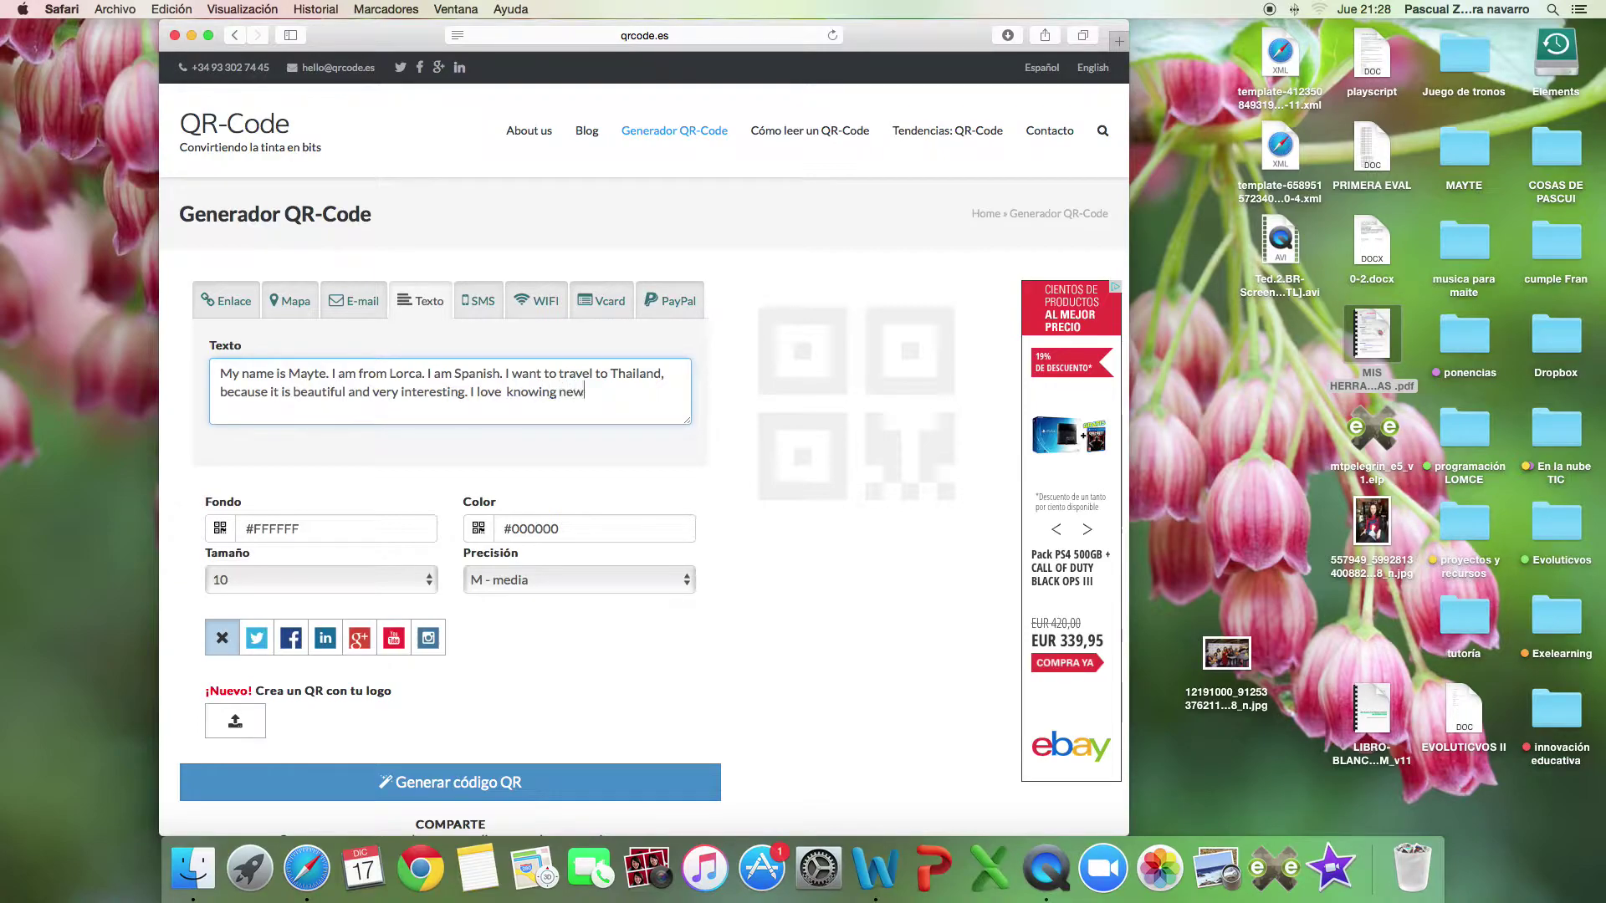
pyautogui.write(' cultures')
pyautogui.write(' and l')
pyautogui.write('angua')
pyautogui.write('ges. ')
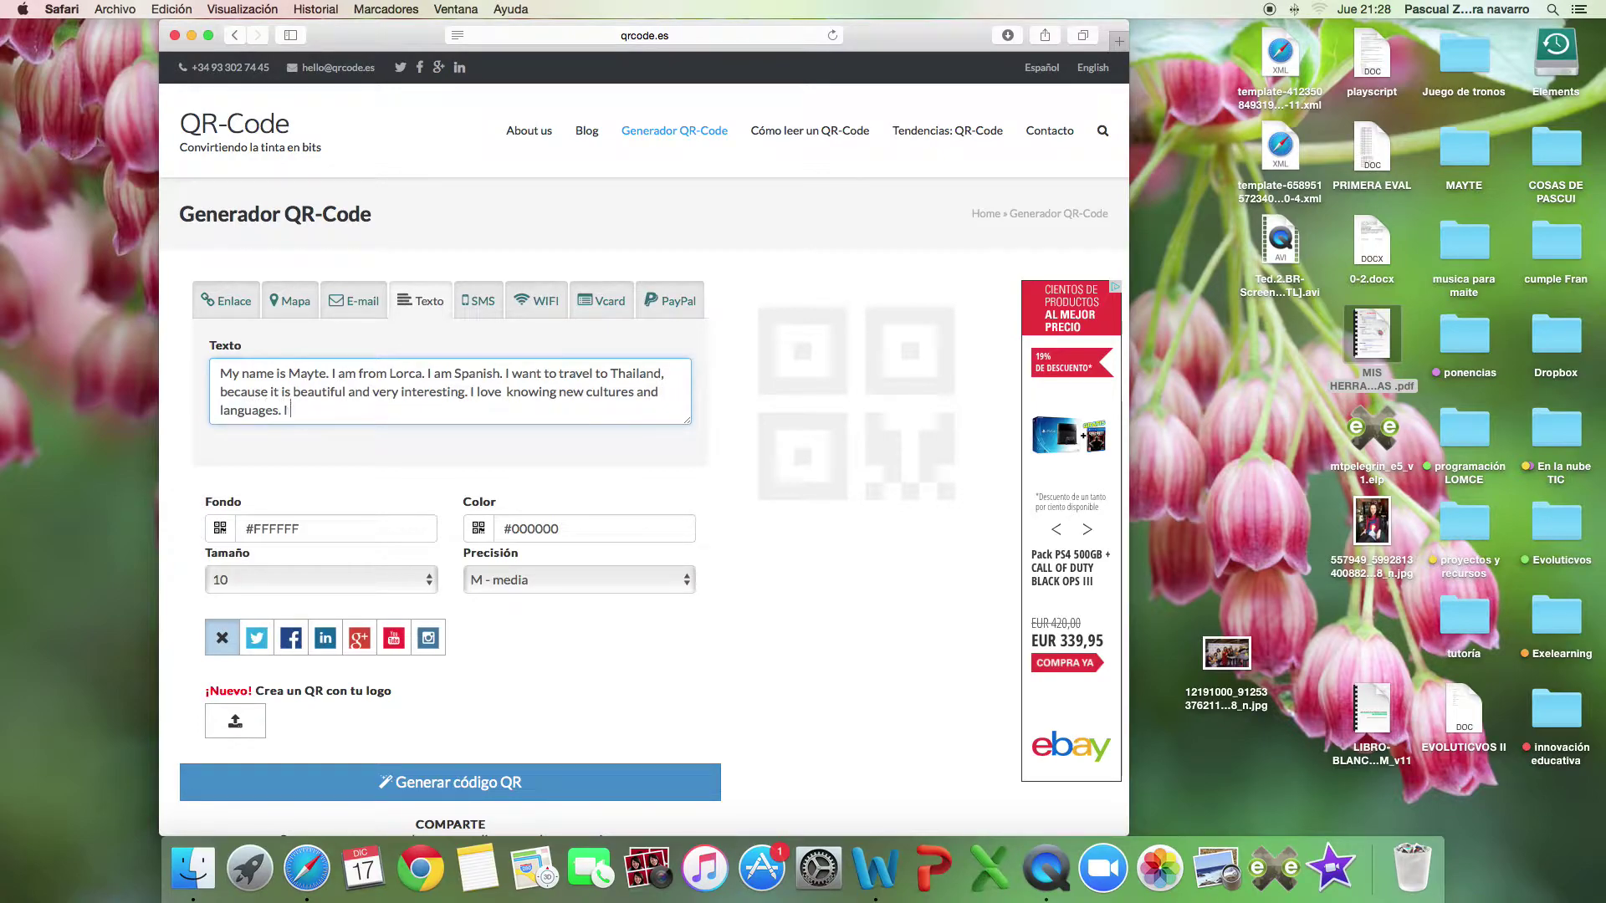
pyautogui.write('I')
pyautogui.press('Return')
pyautogui.write('I am a ')
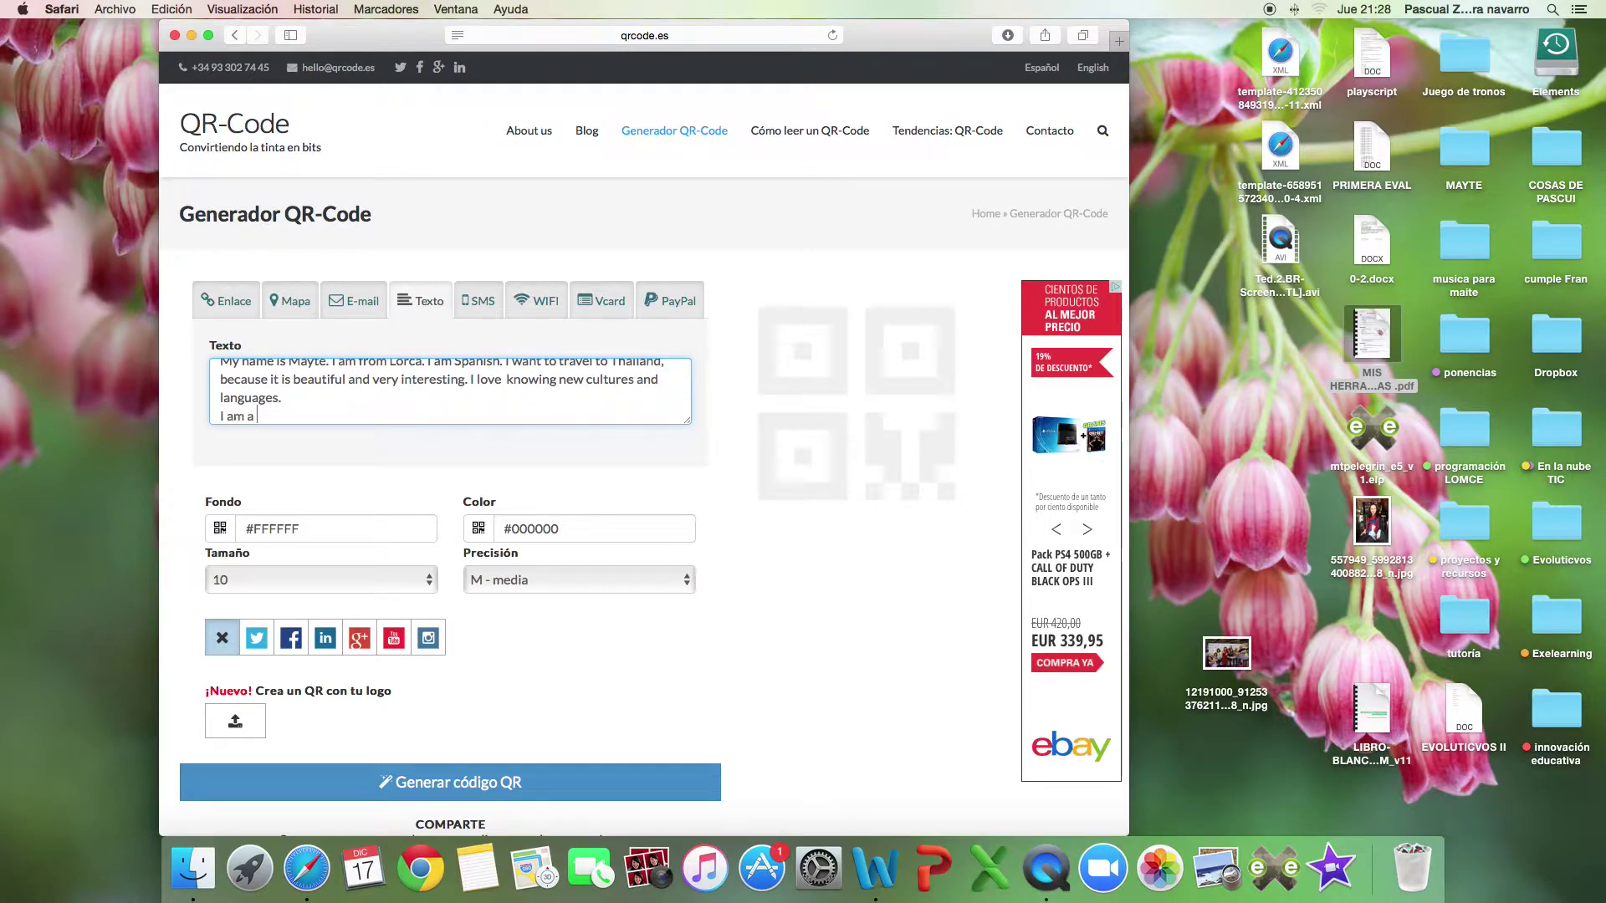
pyautogui.write('teacher in C')
pyautogui.write('ampillo')
pyautogui.write('.')
pyautogui.press('BackSpace')
pyautogui.scroll(2, 449, 392)
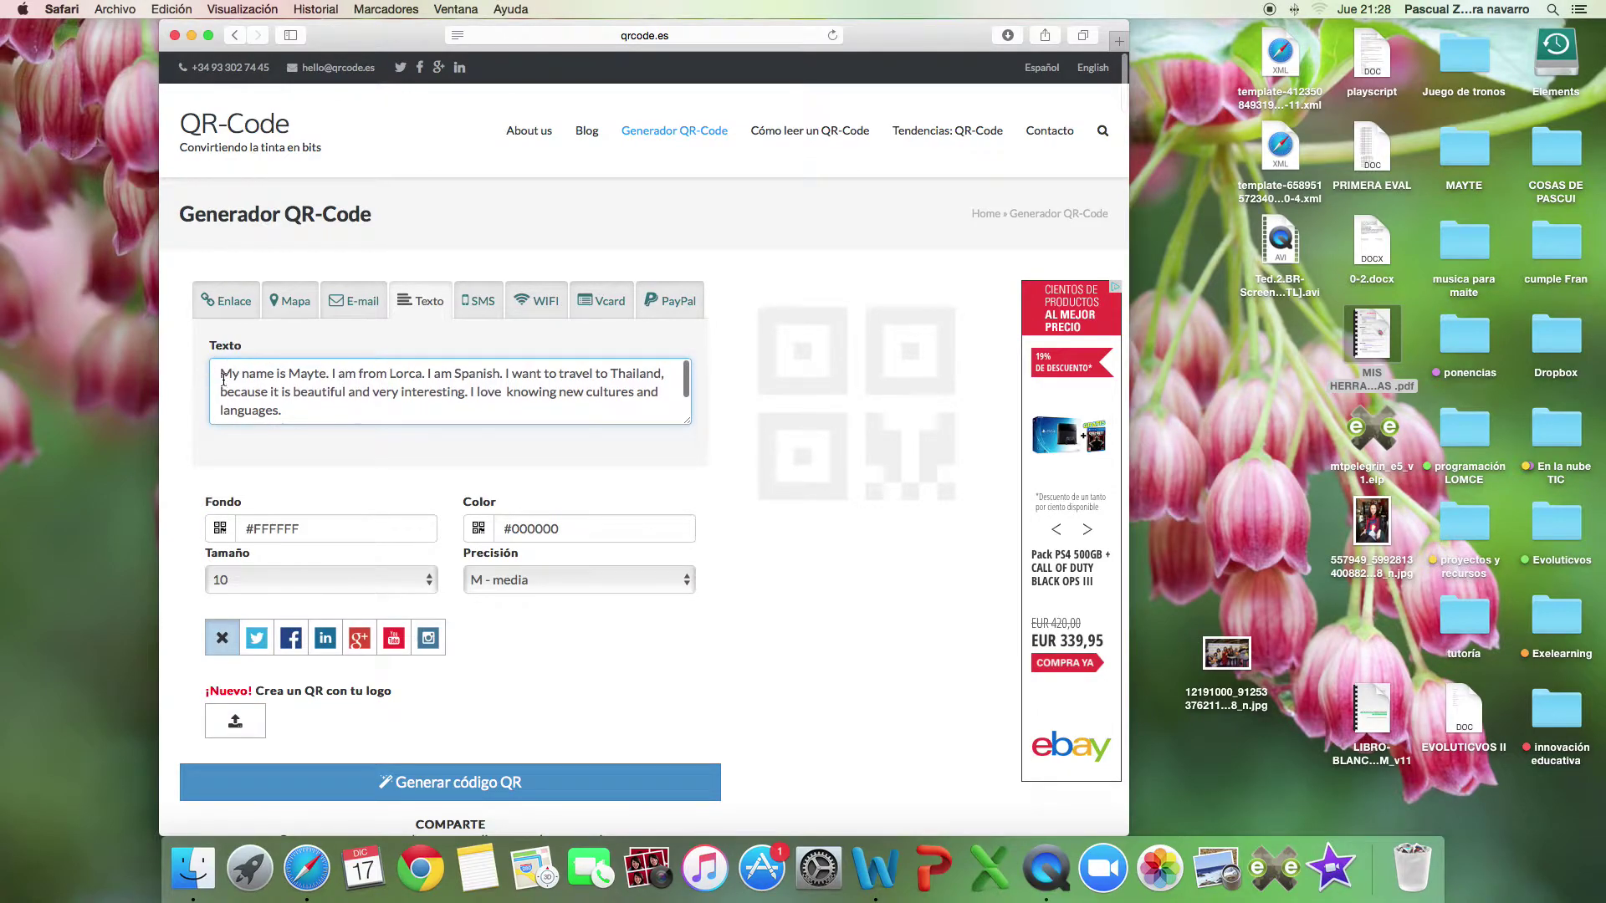
pyautogui.moveTo(220, 372); pyautogui.dragTo(411, 434)
# - End the paragraph with 'I love my mum' and remove the trailing blank lines
pyautogui.press('BackSpace')
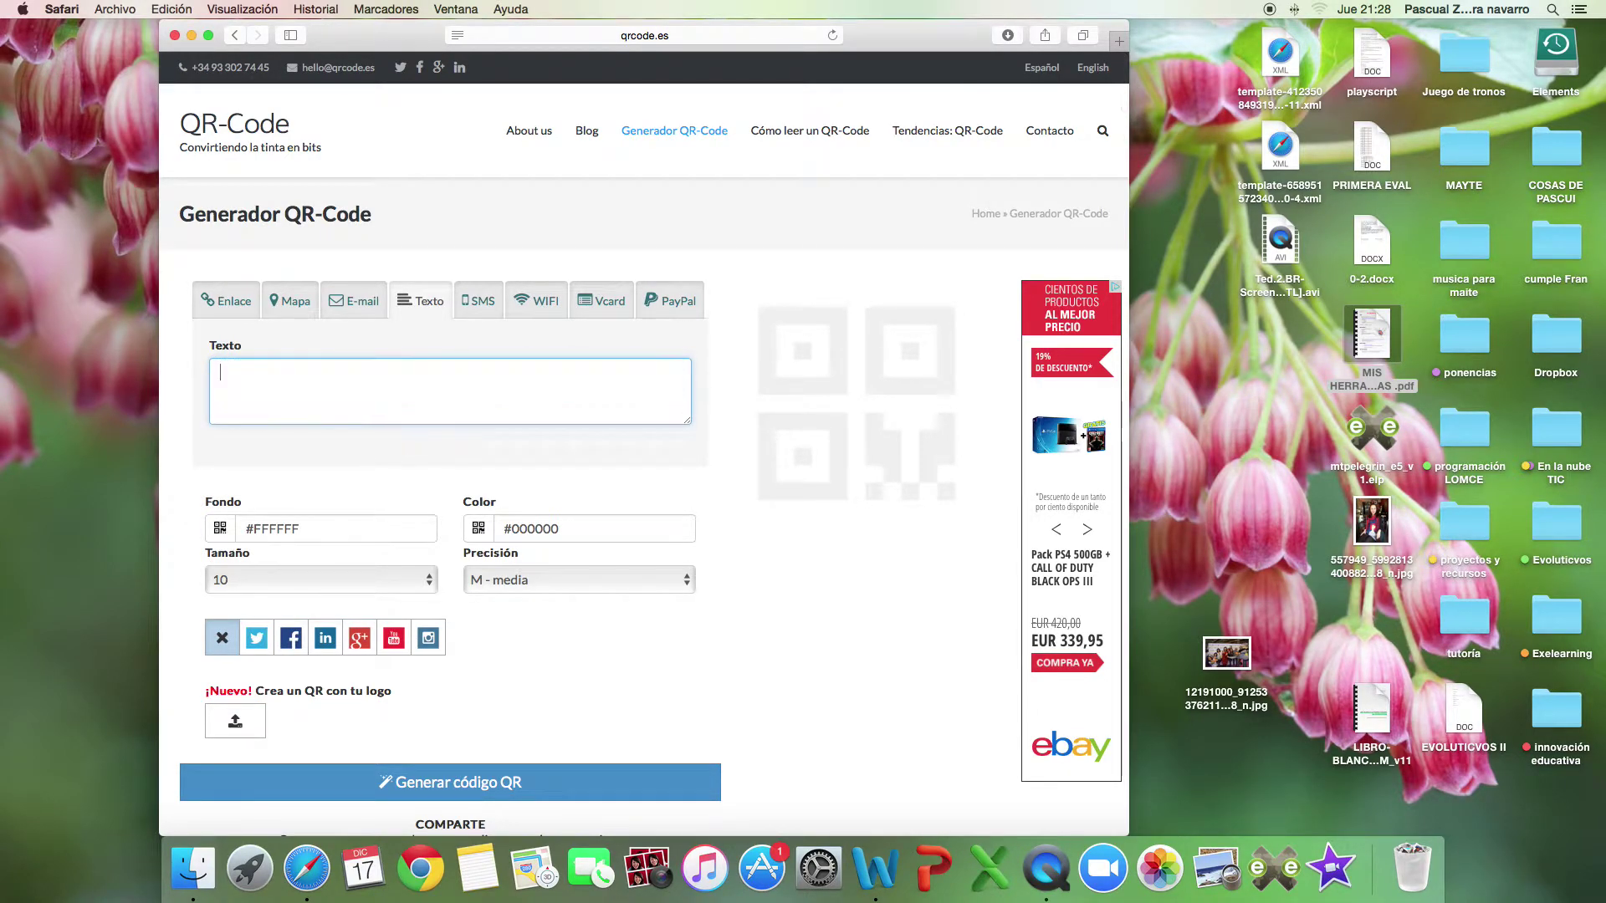
pyautogui.write('This is')
pyautogui.write(' ma')
pyautogui.write('family. My ')
pyautogui.write('mu')
pyautogui.press('BackSpace')
pyautogui.write('um i')
pyautogui.write('s Con')
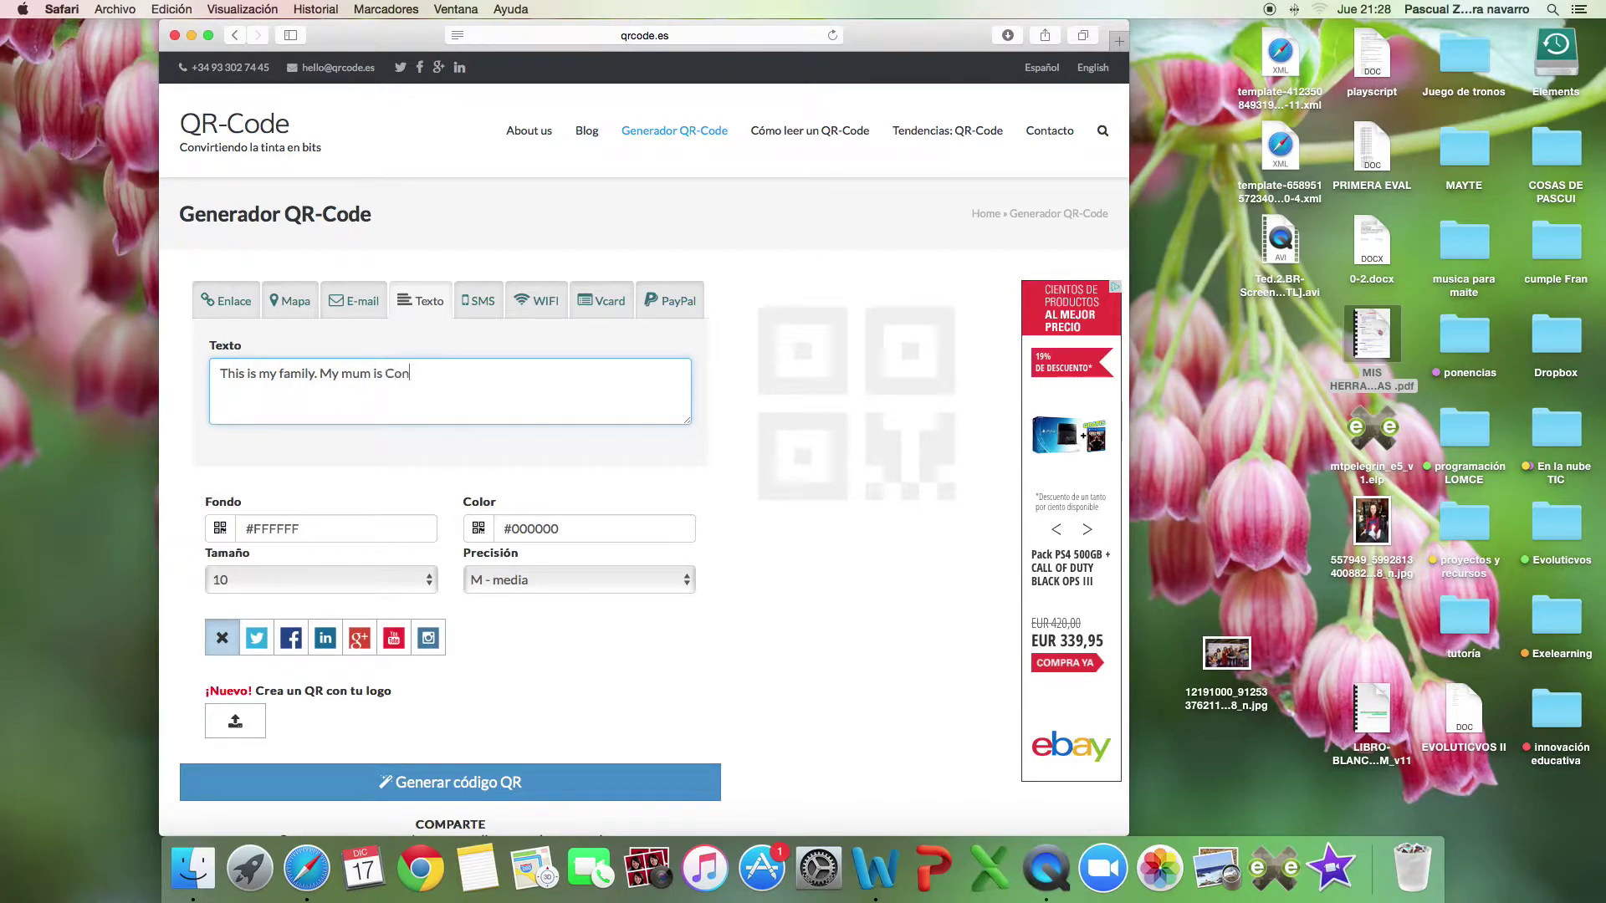
pyautogui.write('chi.')
pyautogui.write(' She ')
pyautogui.write('is short. ')
pyautogui.write('She has got br')
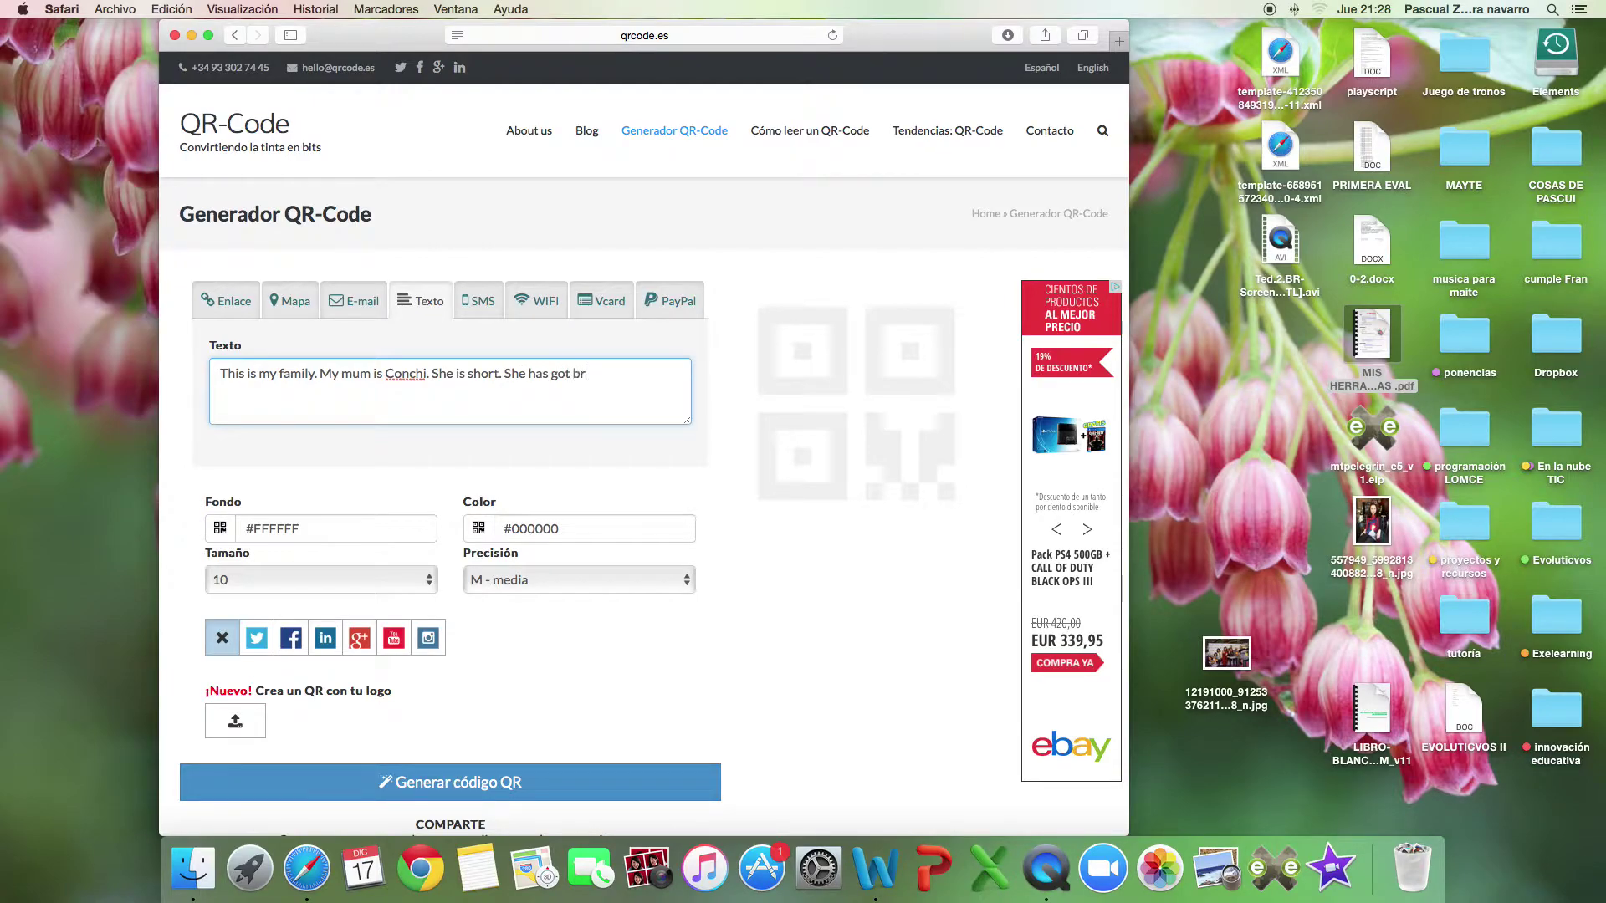
pyautogui.write('own e')
pyautogui.write('I love')
pyautogui.write(' my mu')
pyautogui.write('m')
pyautogui.press('Return')
pyautogui.press('Return')
pyautogui.press('Return')
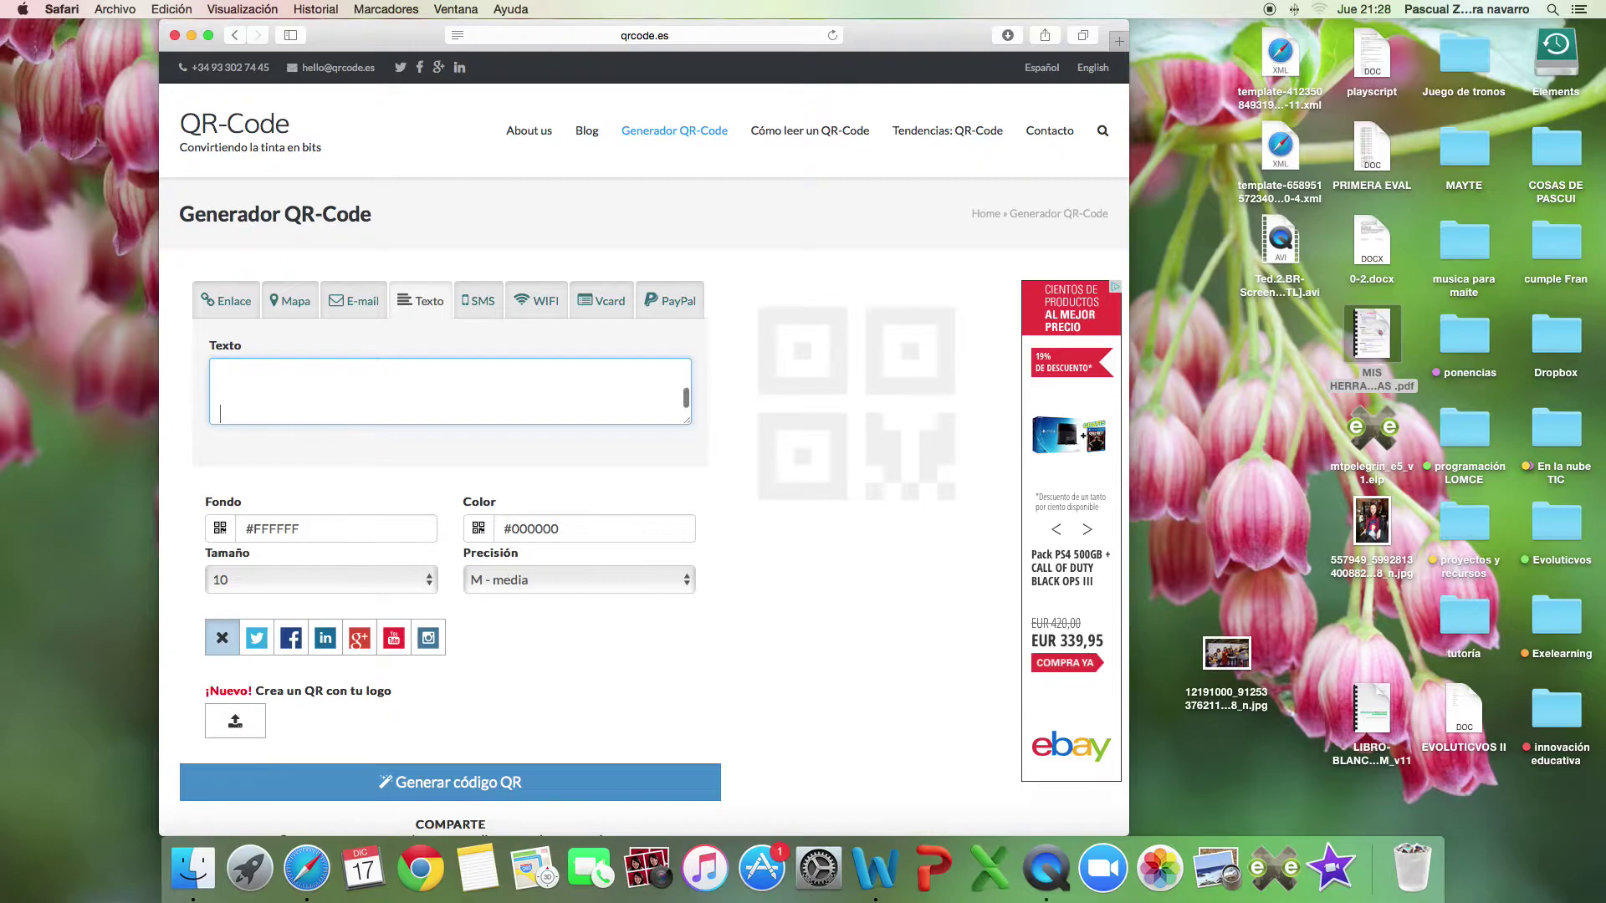
pyautogui.press('BackSpace')
pyautogui.press('BackSpace')
pyautogui.press('BackSpace')
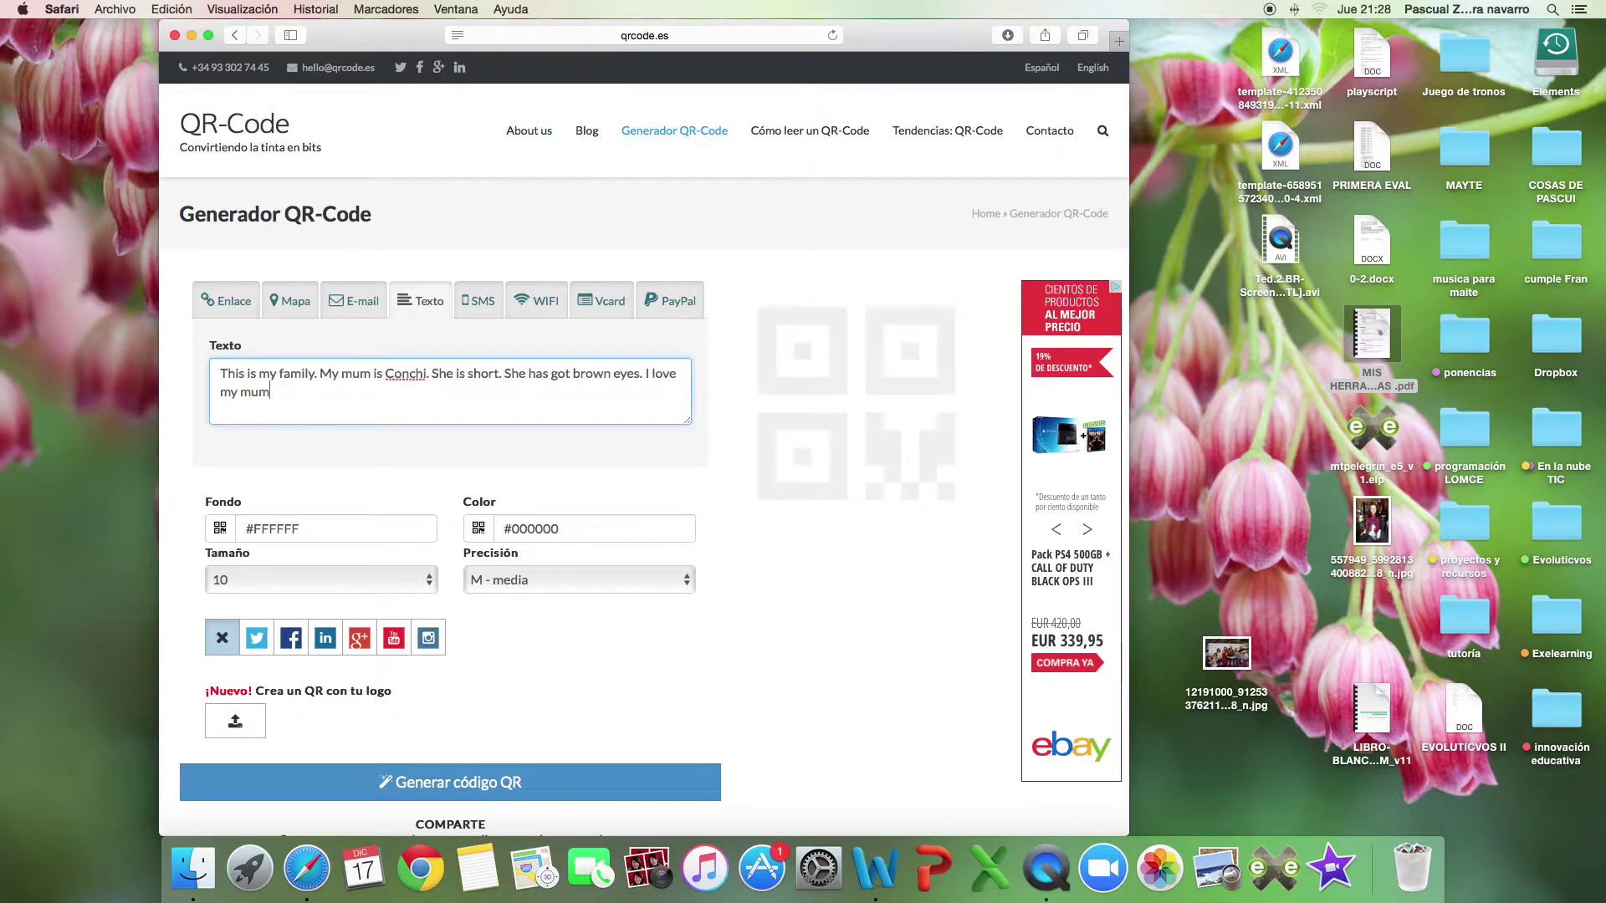
pyautogui.press('BackSpace')
pyautogui.write('m')
# - Correct the mistyped 'famili' to 'family.' in the opening sentence
pyautogui.click(315, 376)
pyautogui.press('BackSpace')
pyautogui.press('BackSpace')
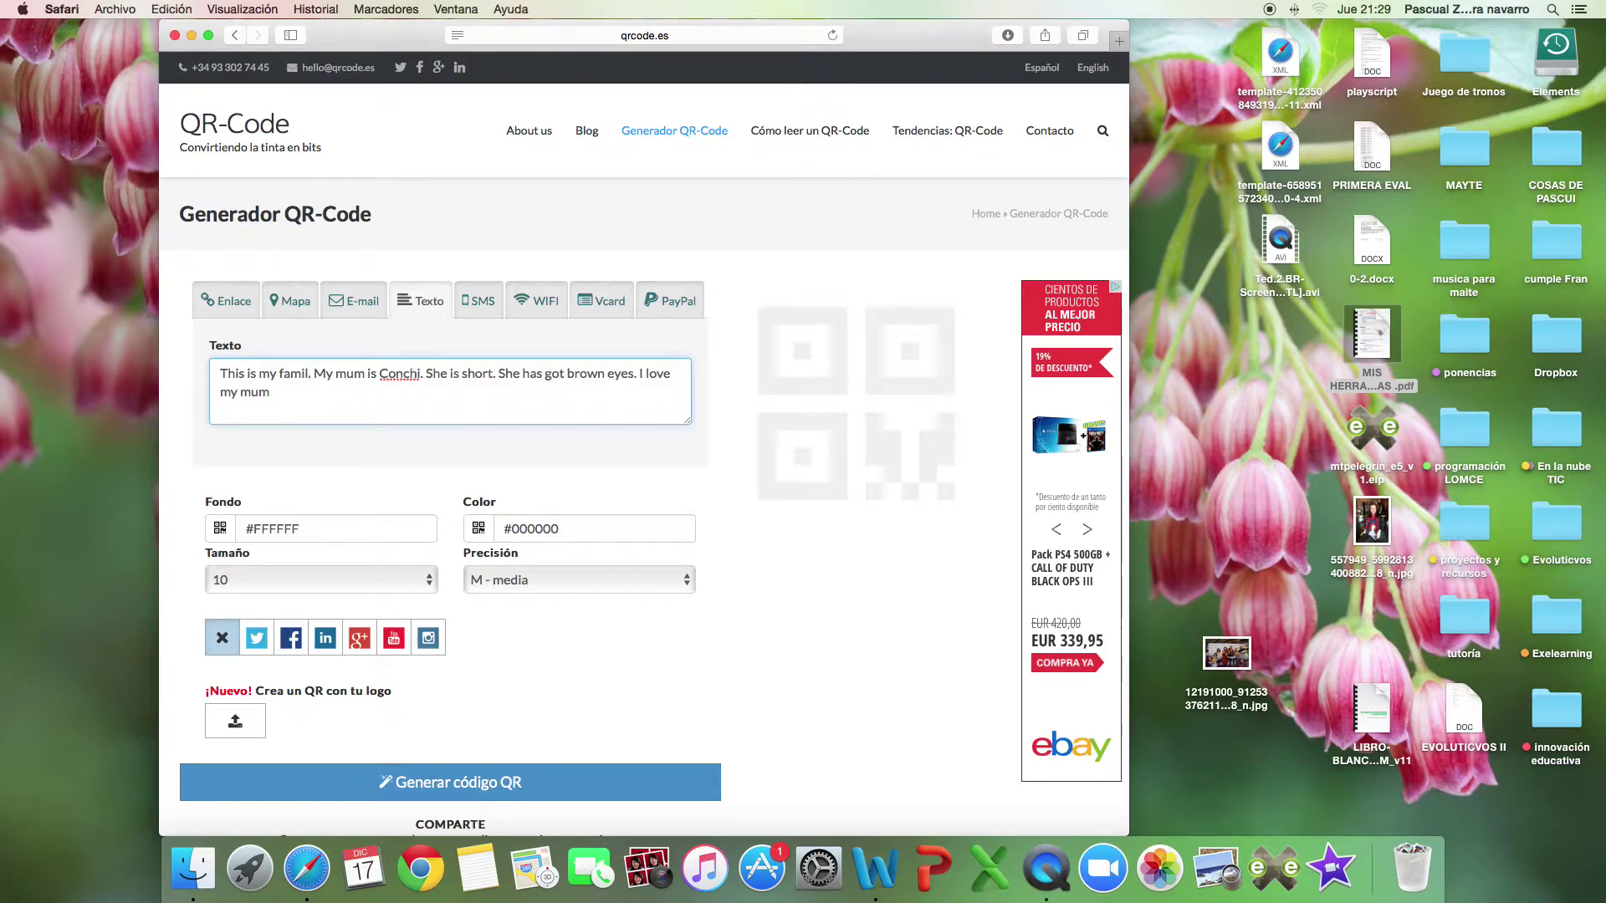
pyautogui.write('i')
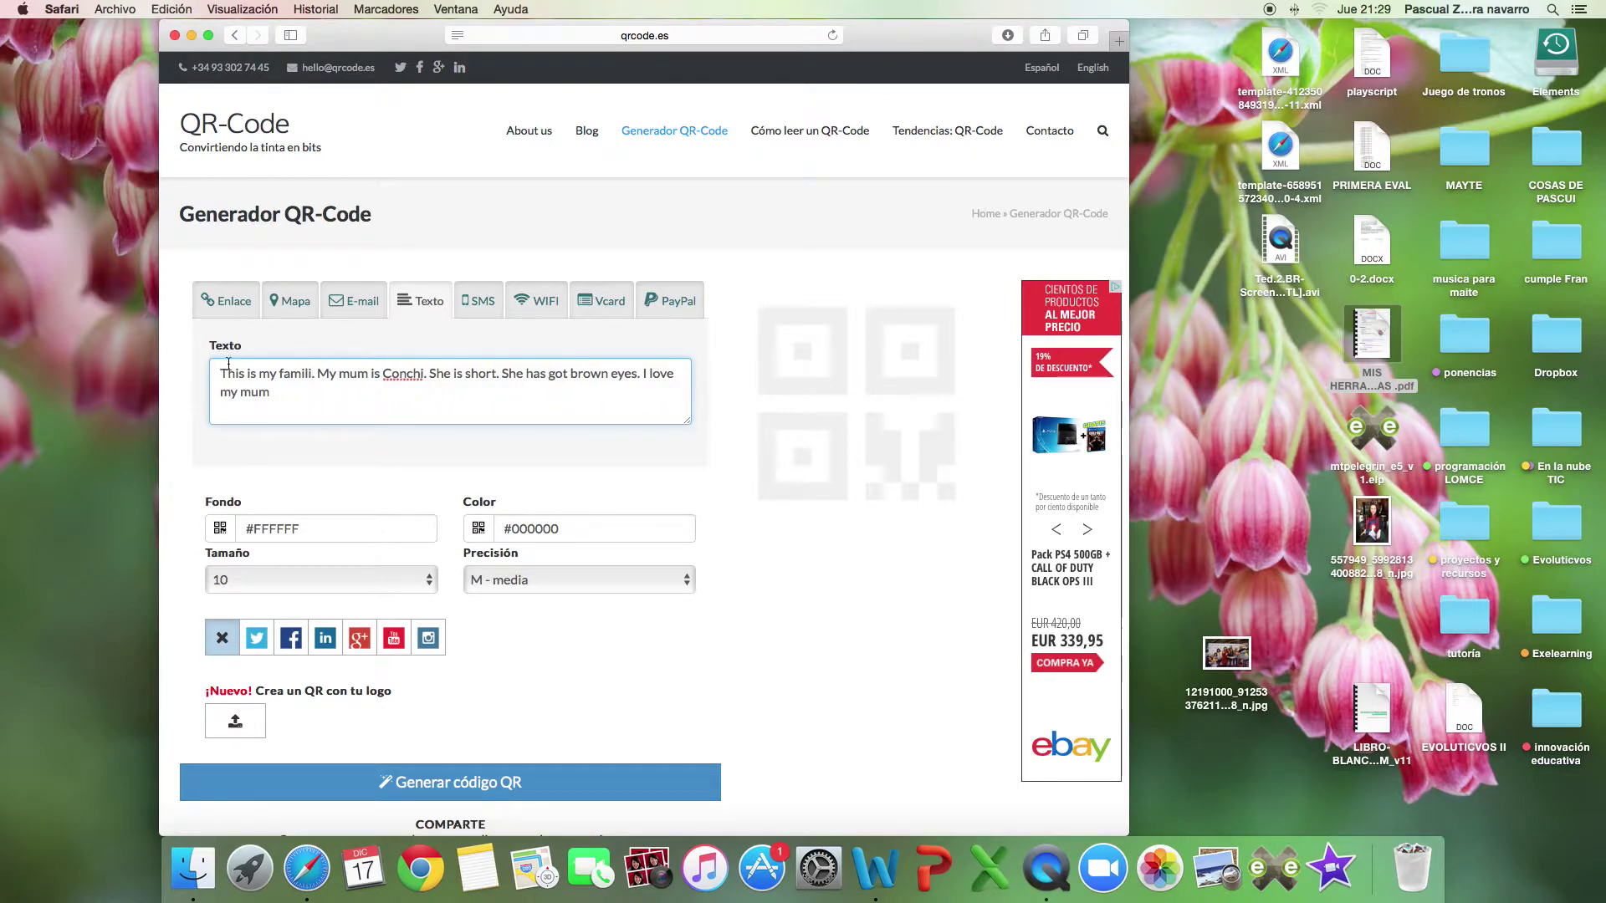
pyautogui.press('BackSpace')
pyautogui.write('y')
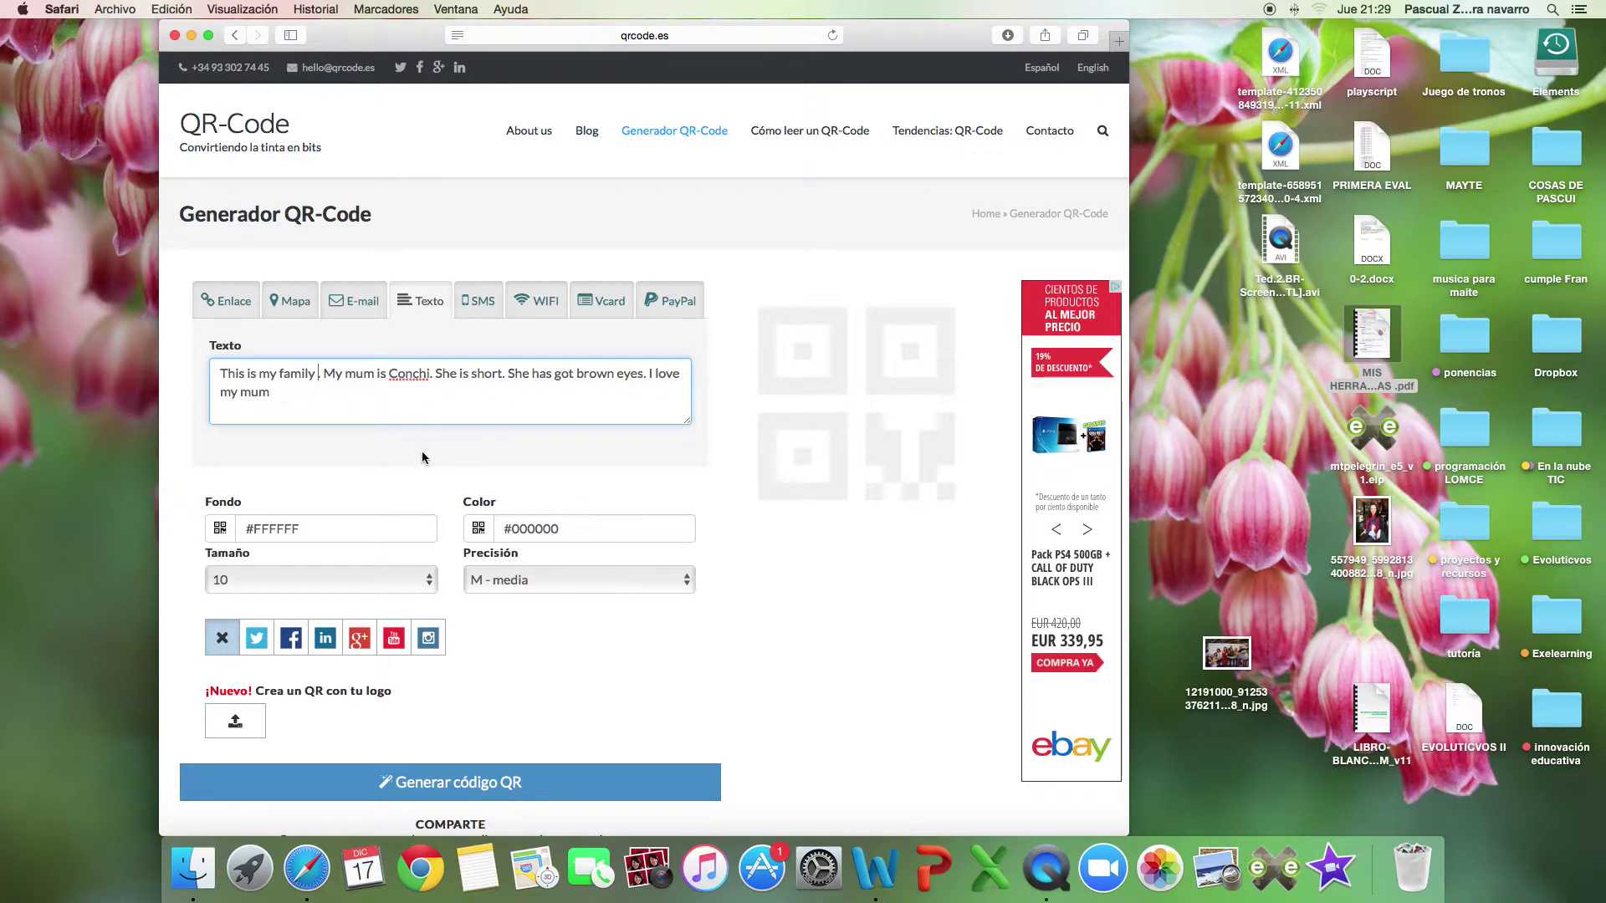
# - Choose size 12 and precision Q - alta for the QR code
pyautogui.click(426, 574)
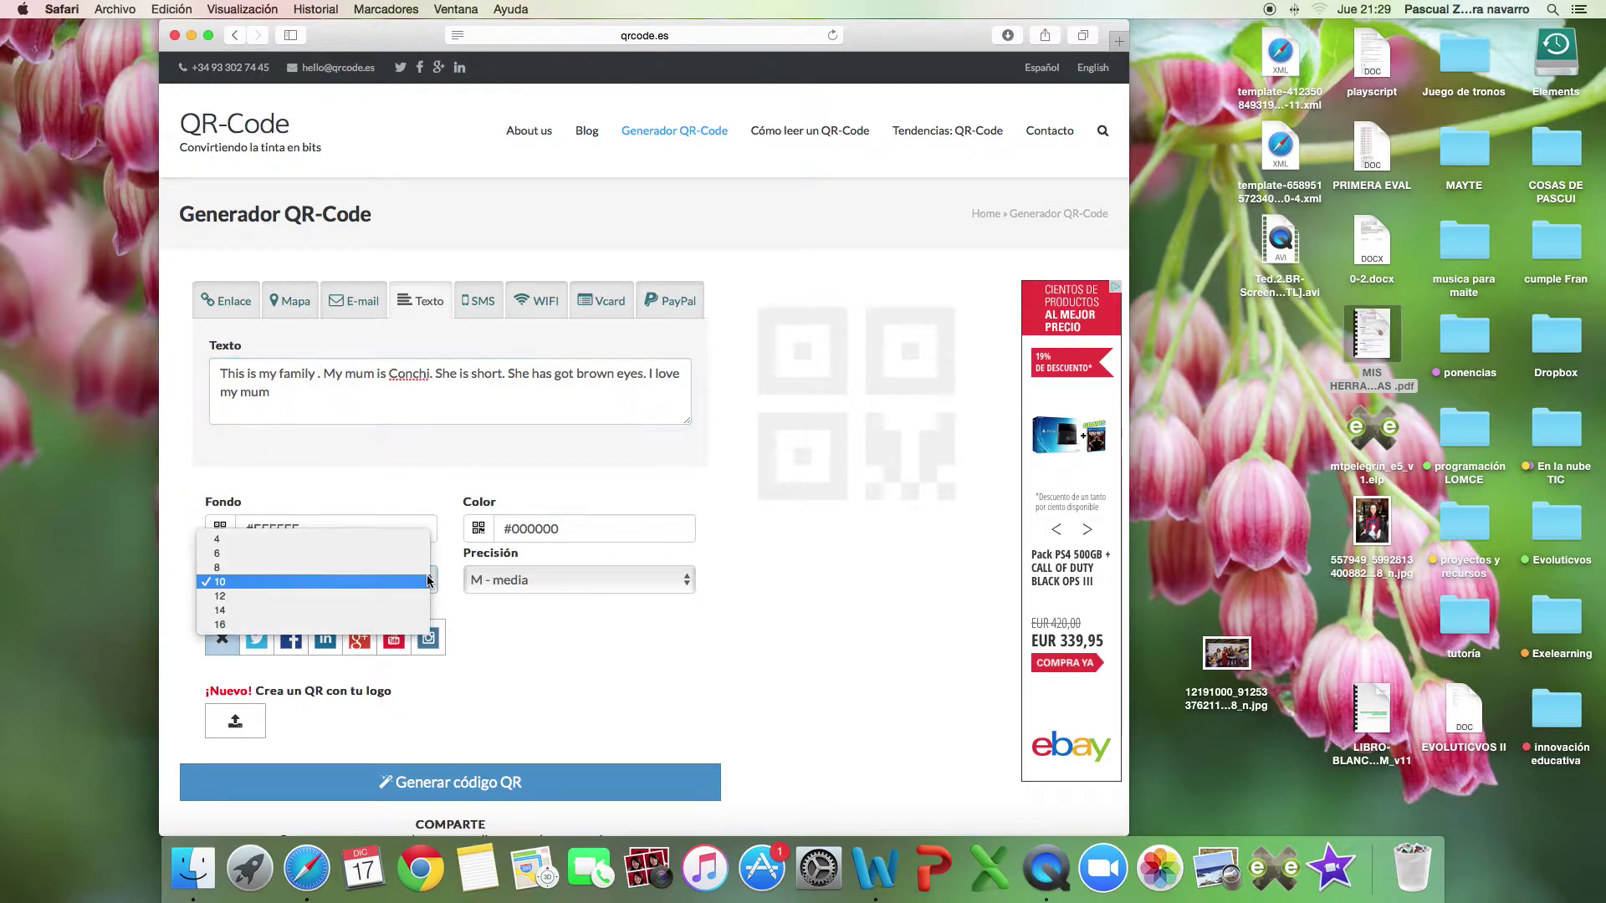
pyautogui.click(393, 601)
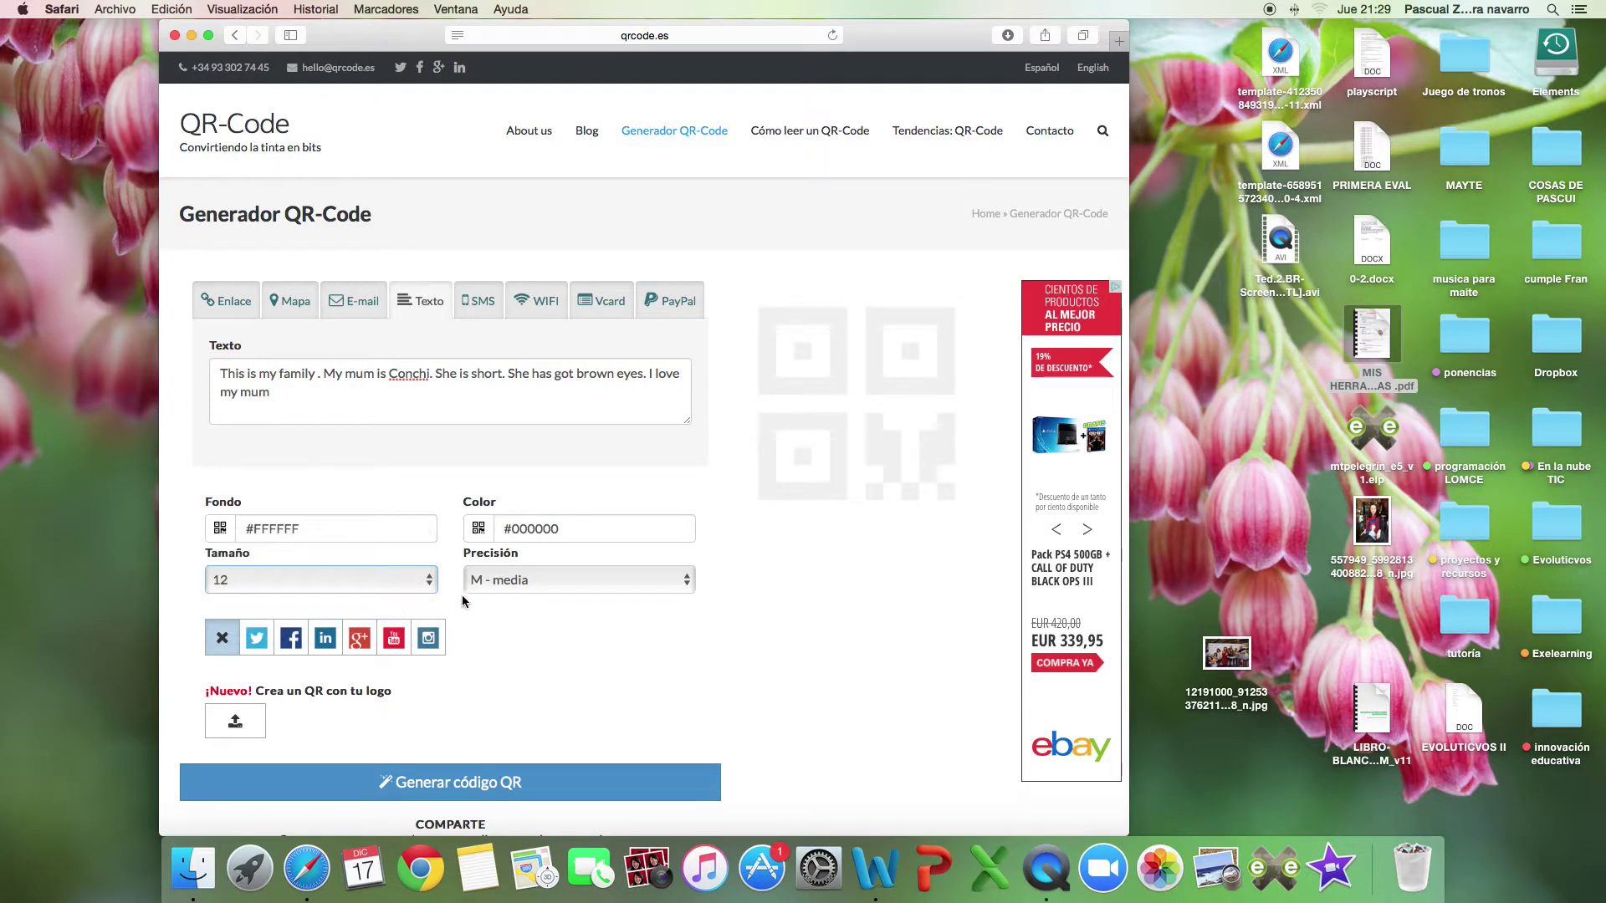
pyautogui.click(628, 582)
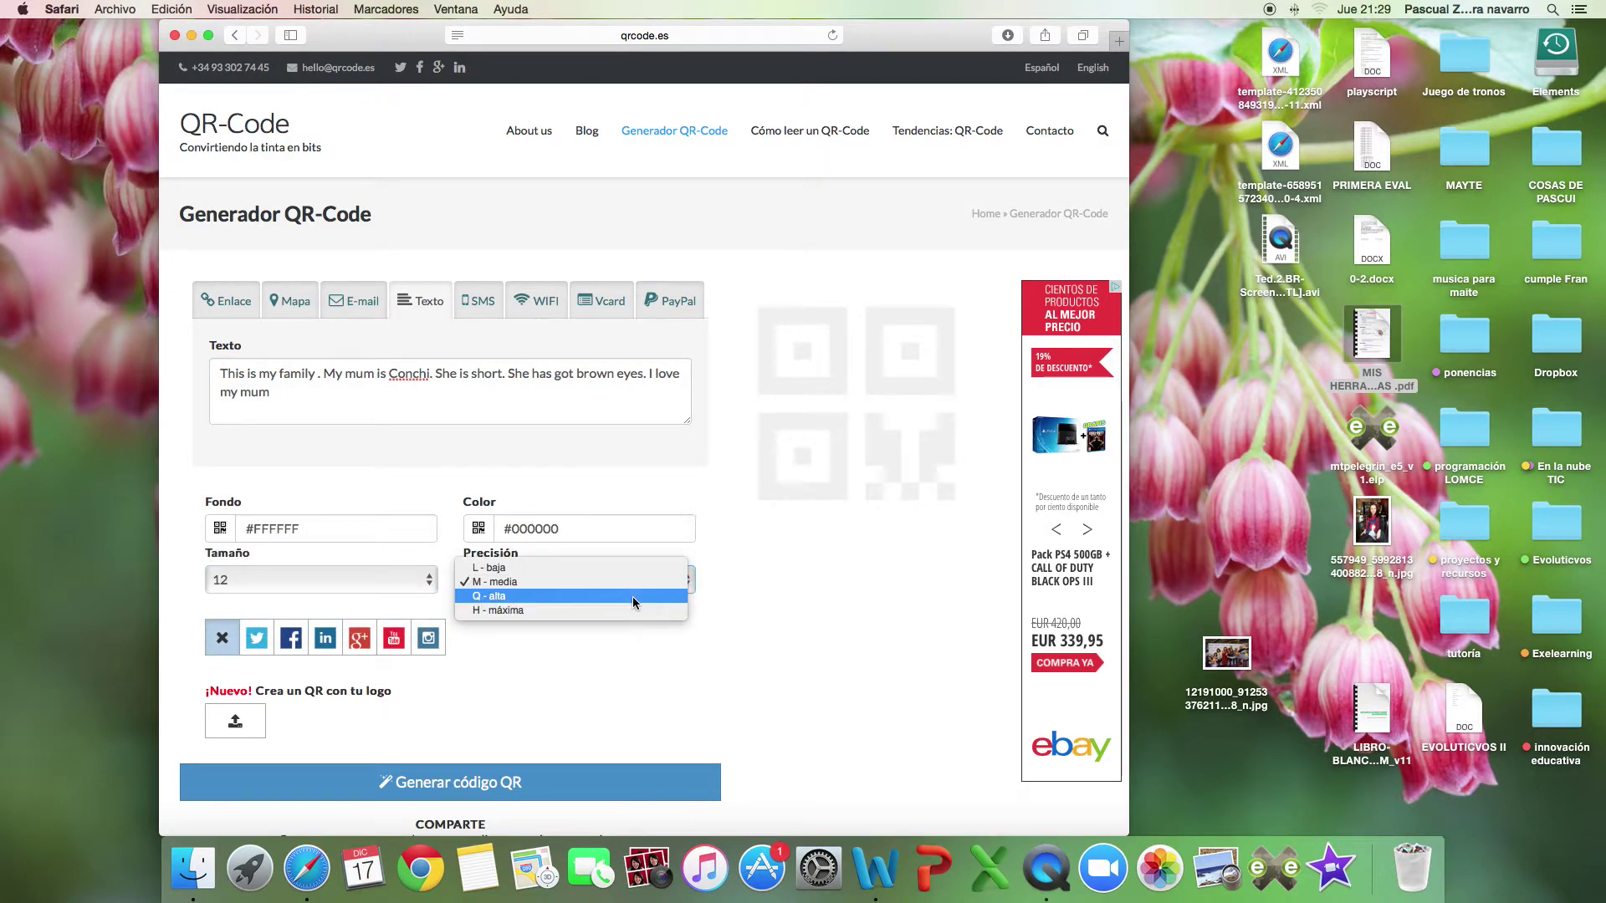
pyautogui.click(632, 596)
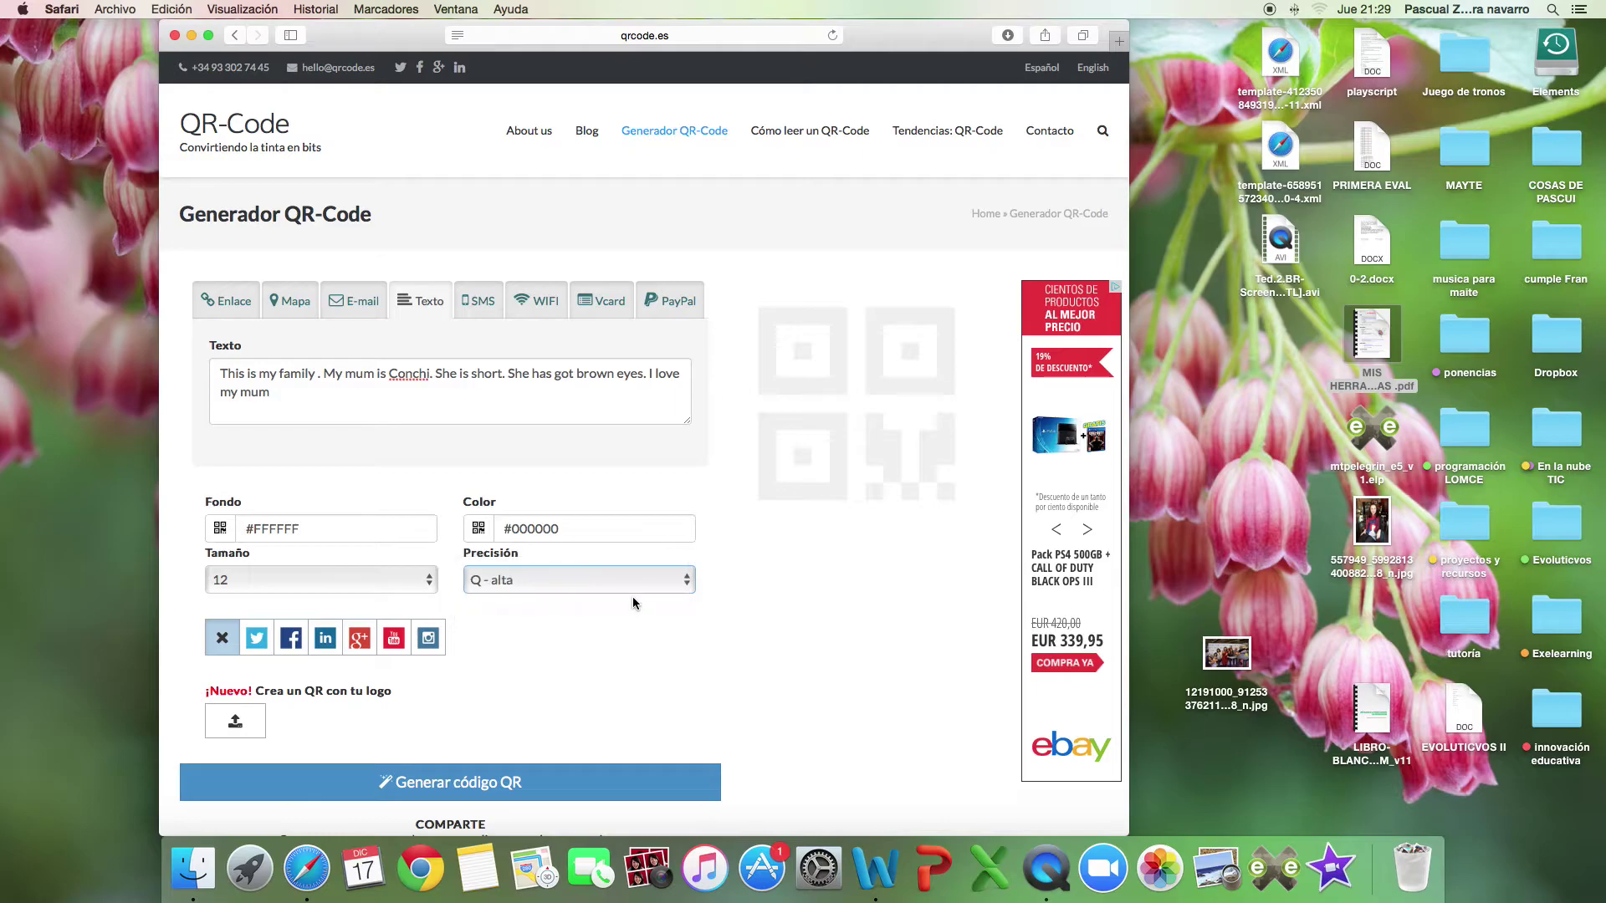
pyautogui.click(569, 527)
# - Try blue shades, then generate the code in magenta #d51ff2 and download it as PNG
pyautogui.click(590, 580)
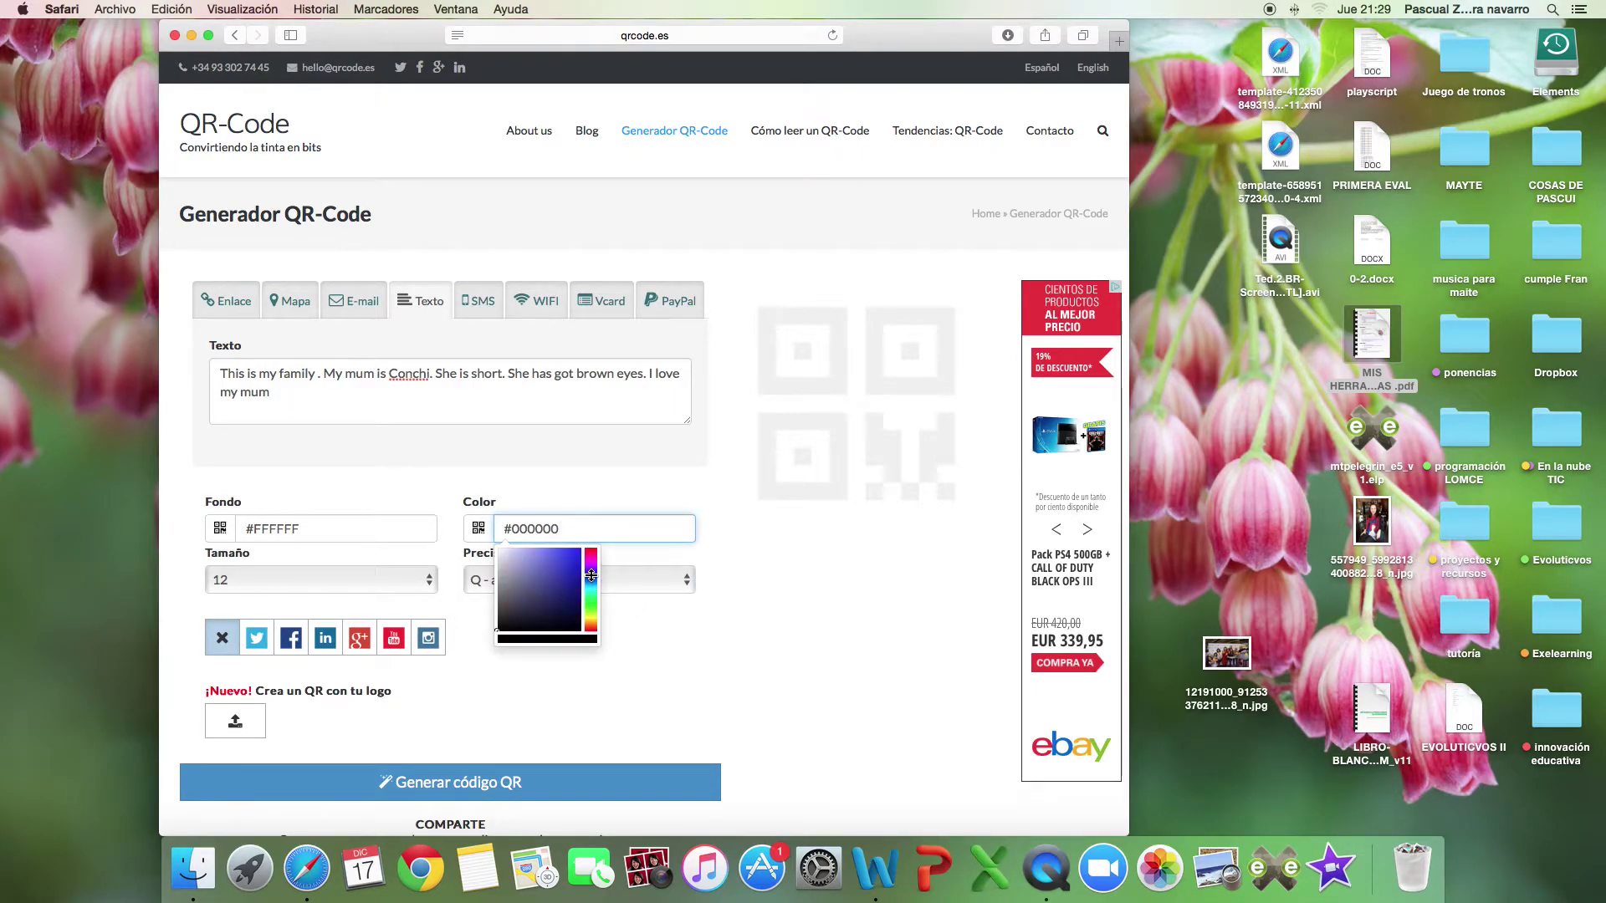
pyautogui.click(344, 788)
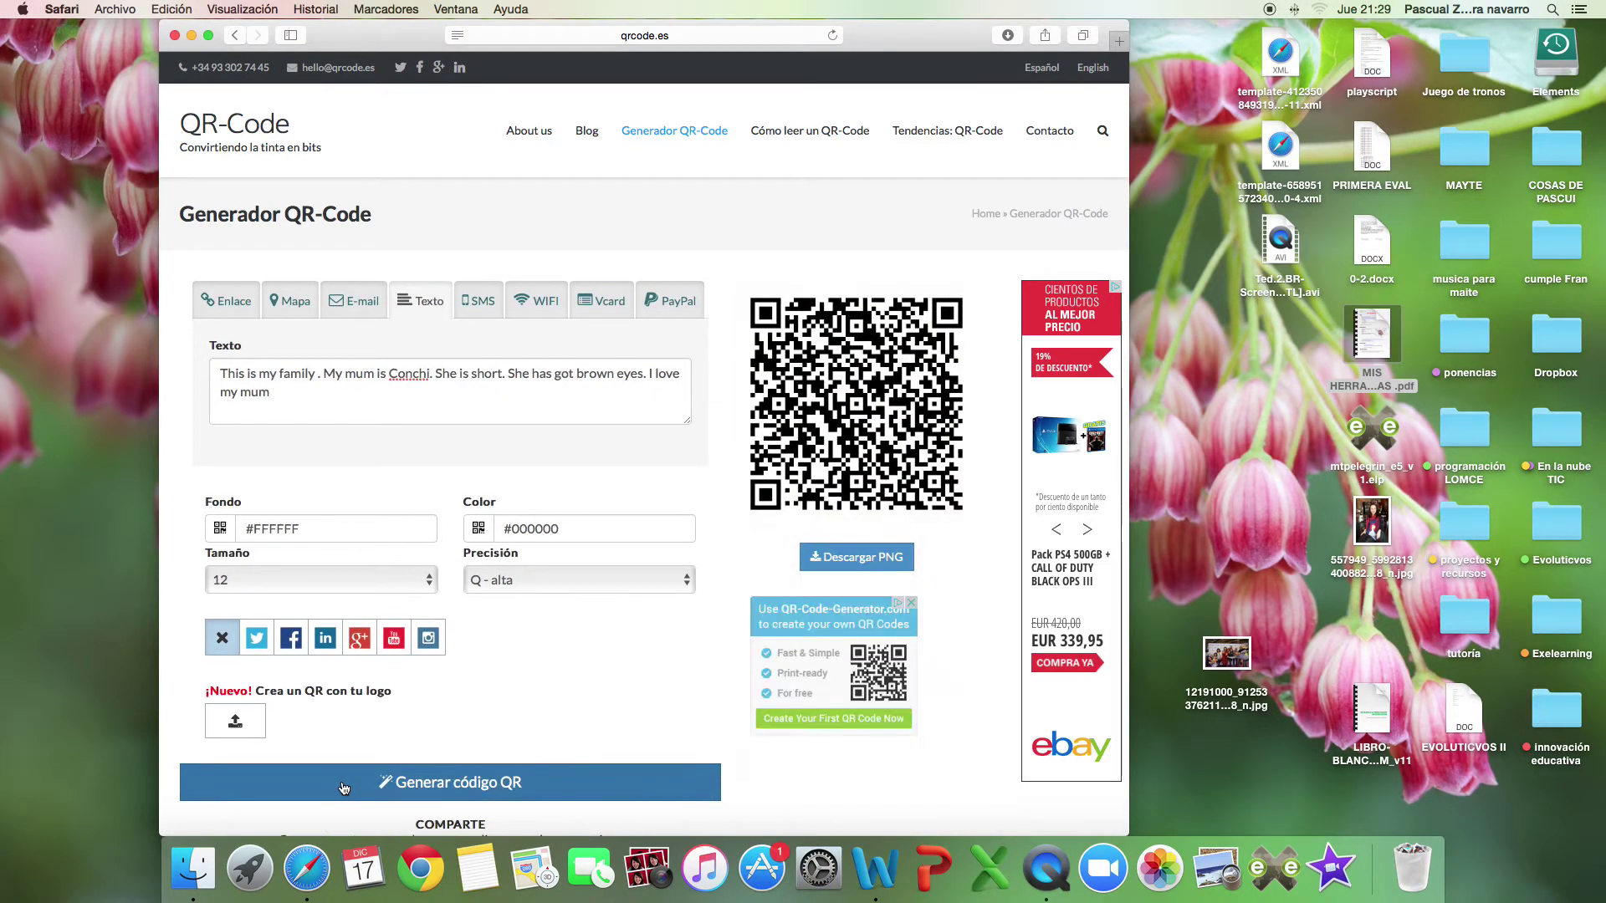
pyautogui.click(559, 529)
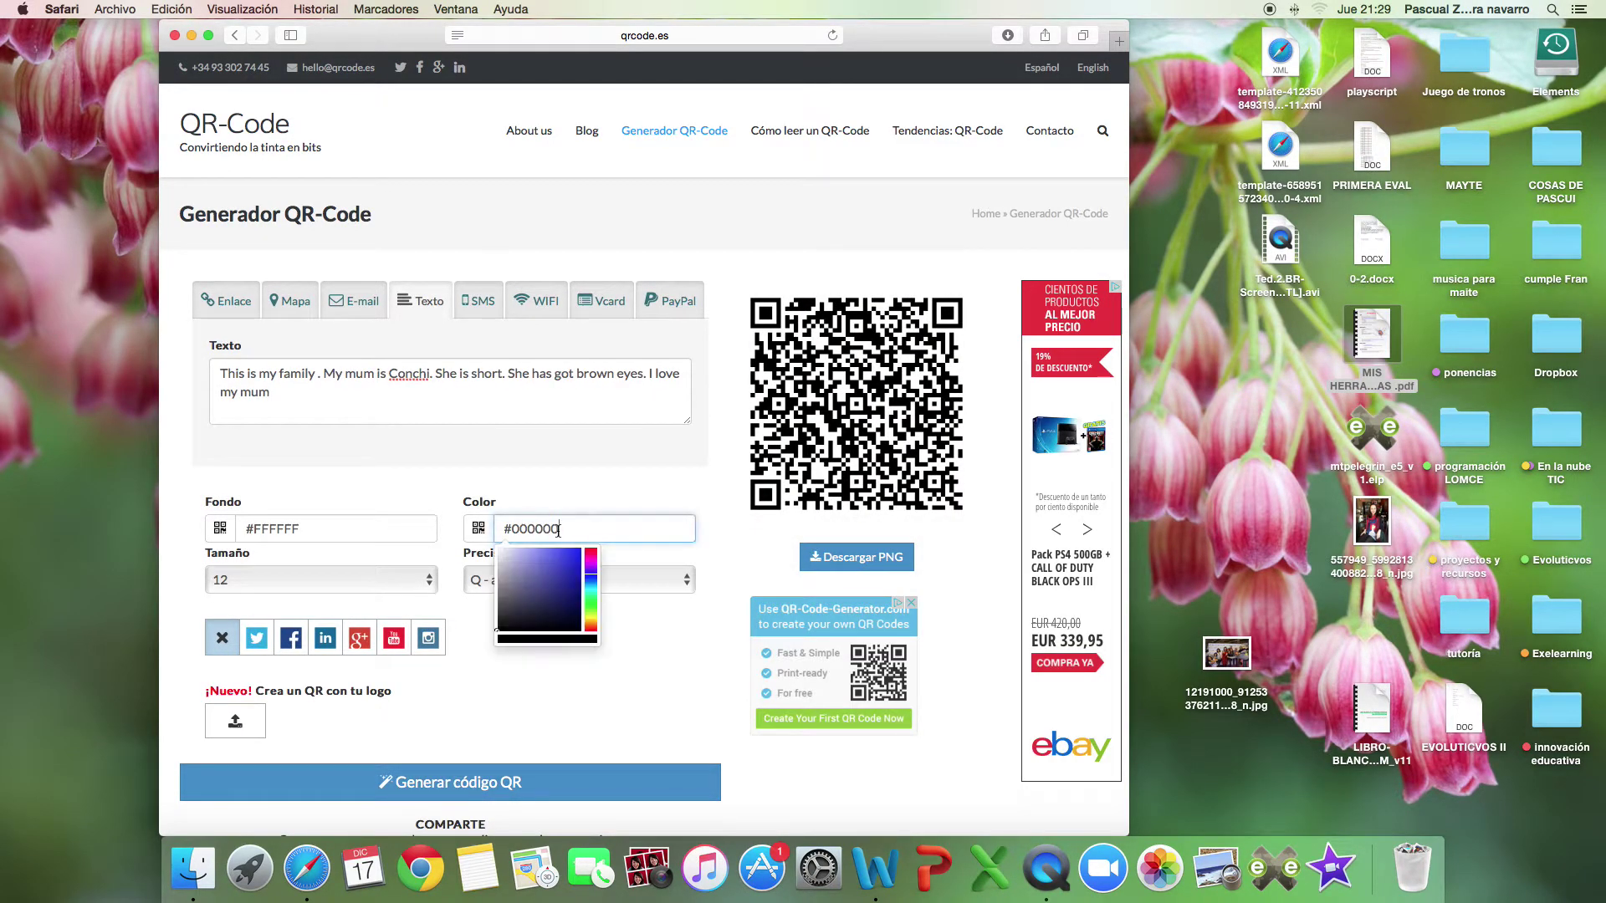
pyautogui.click(568, 564)
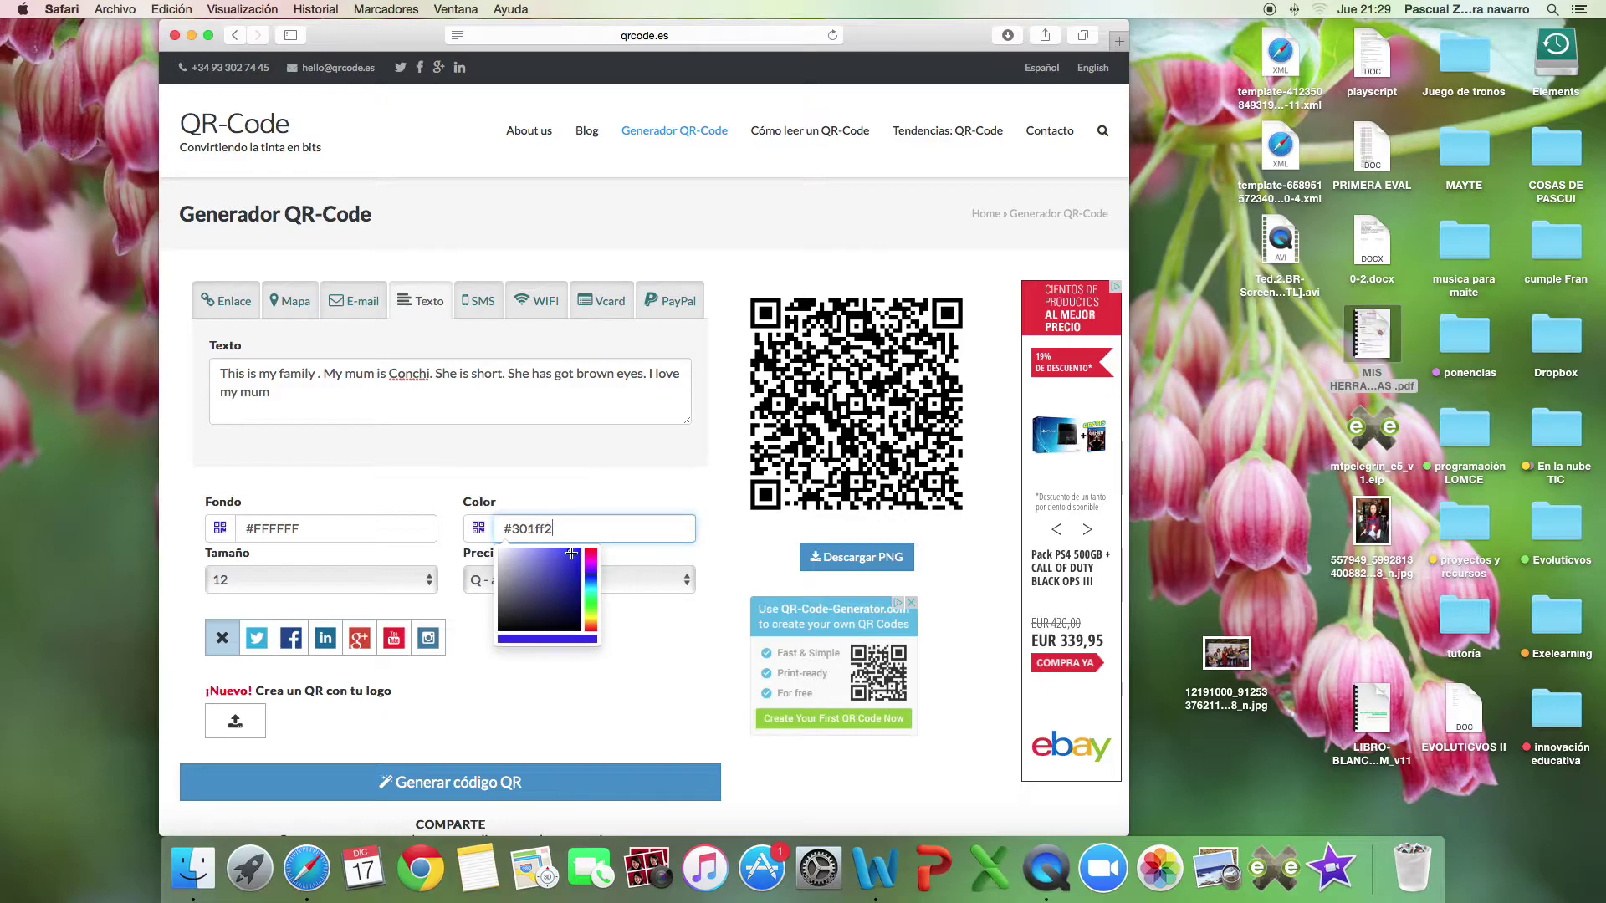
pyautogui.click(509, 780)
pyautogui.click(592, 527)
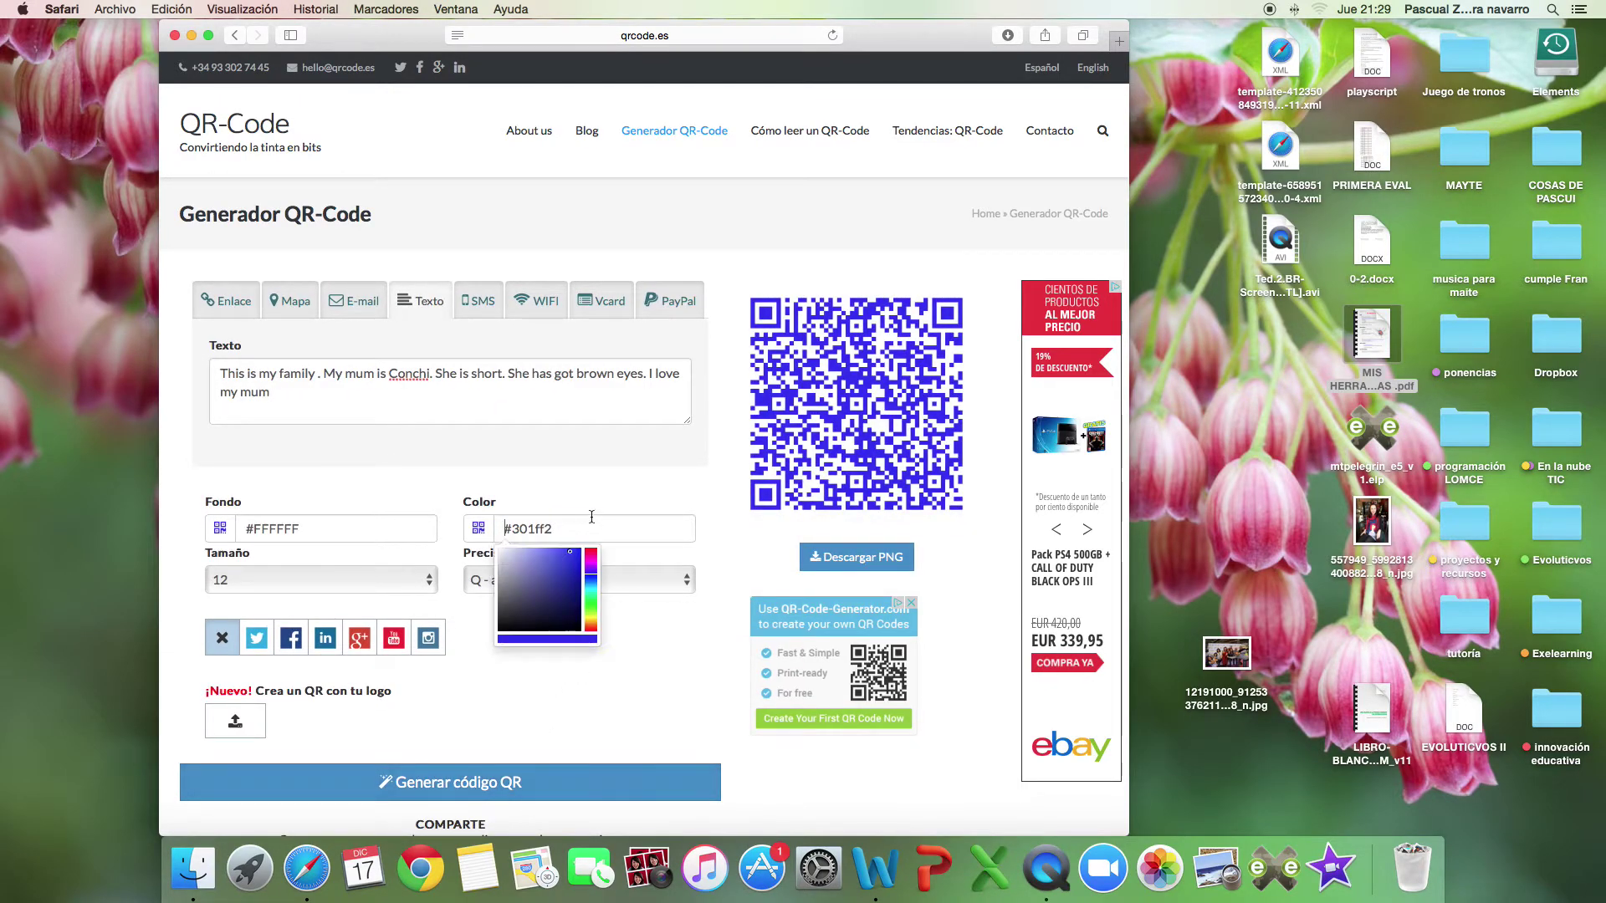
pyautogui.click(592, 555)
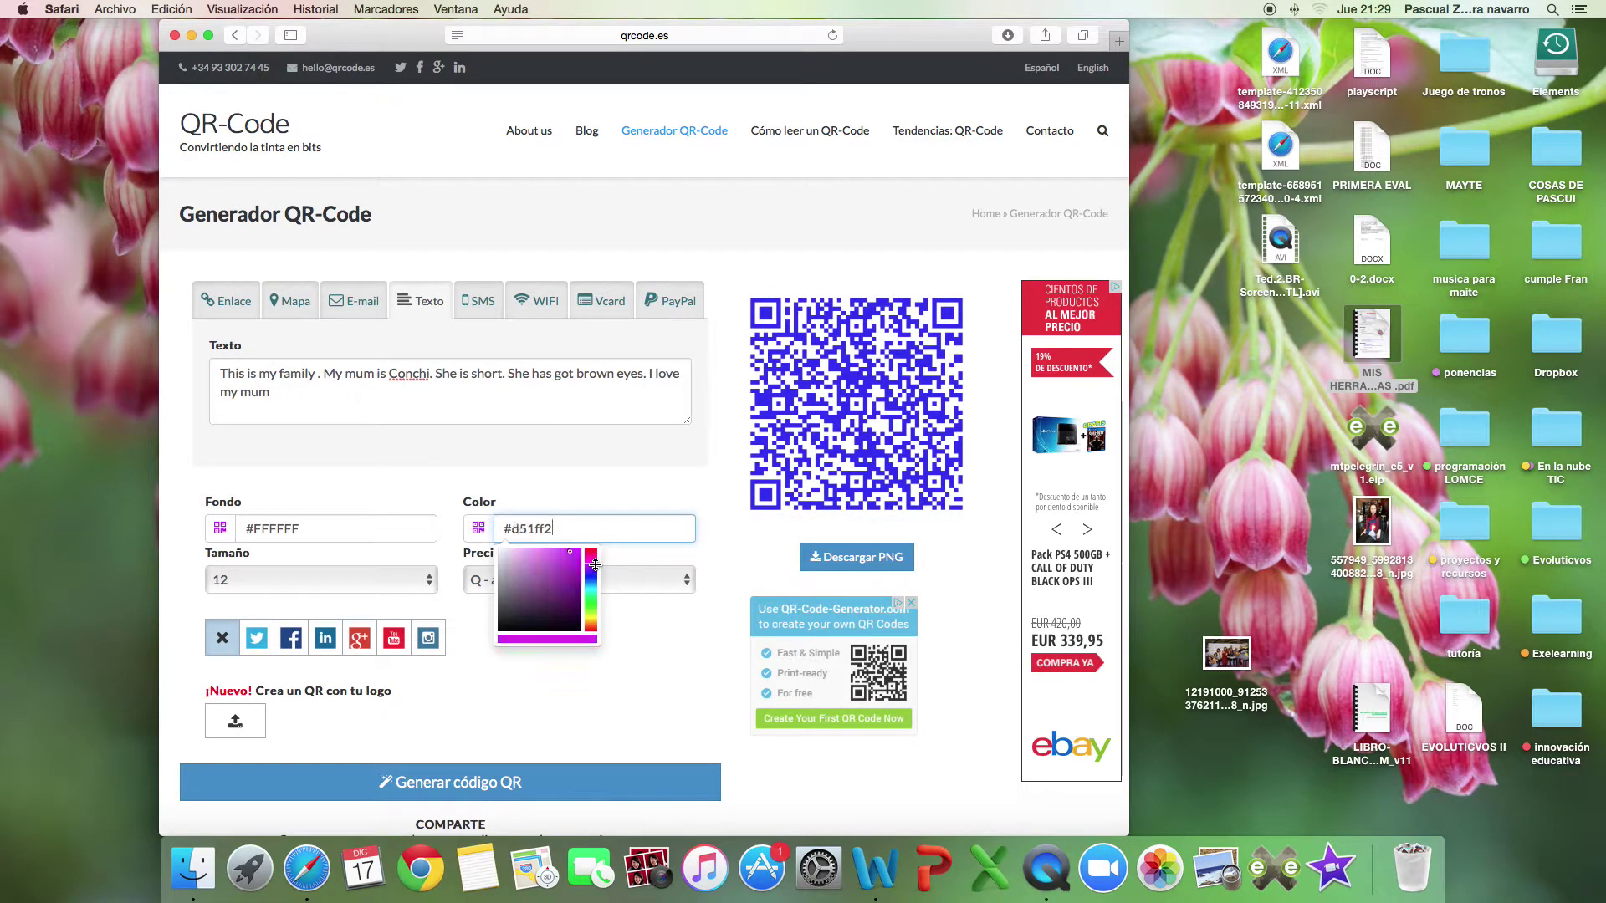
pyautogui.click(596, 797)
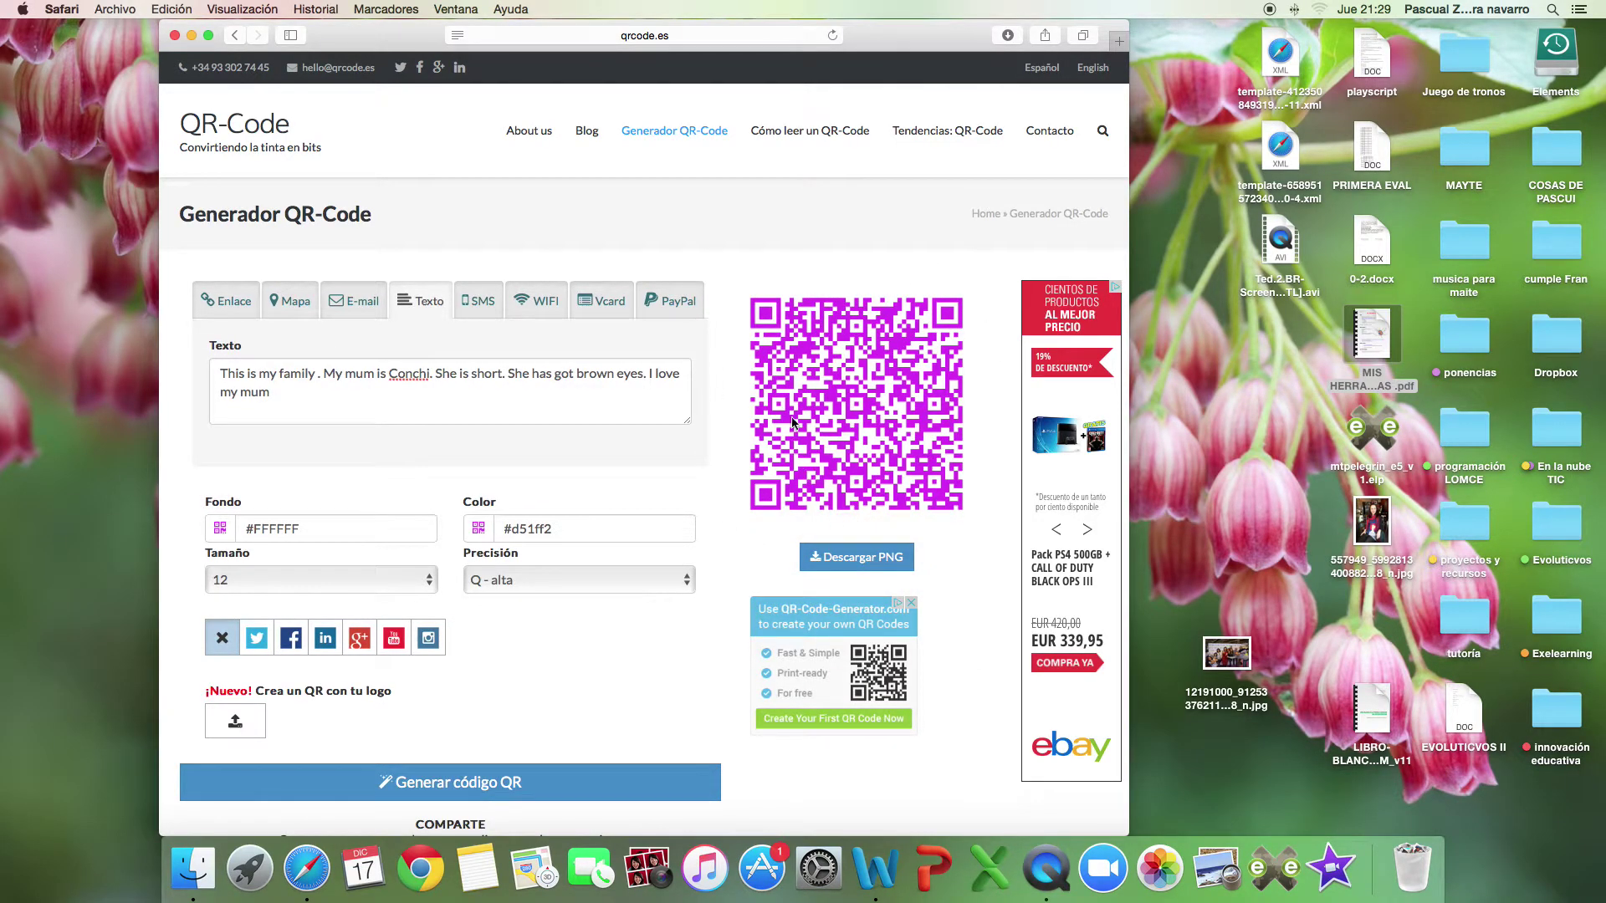
pyautogui.click(877, 564)
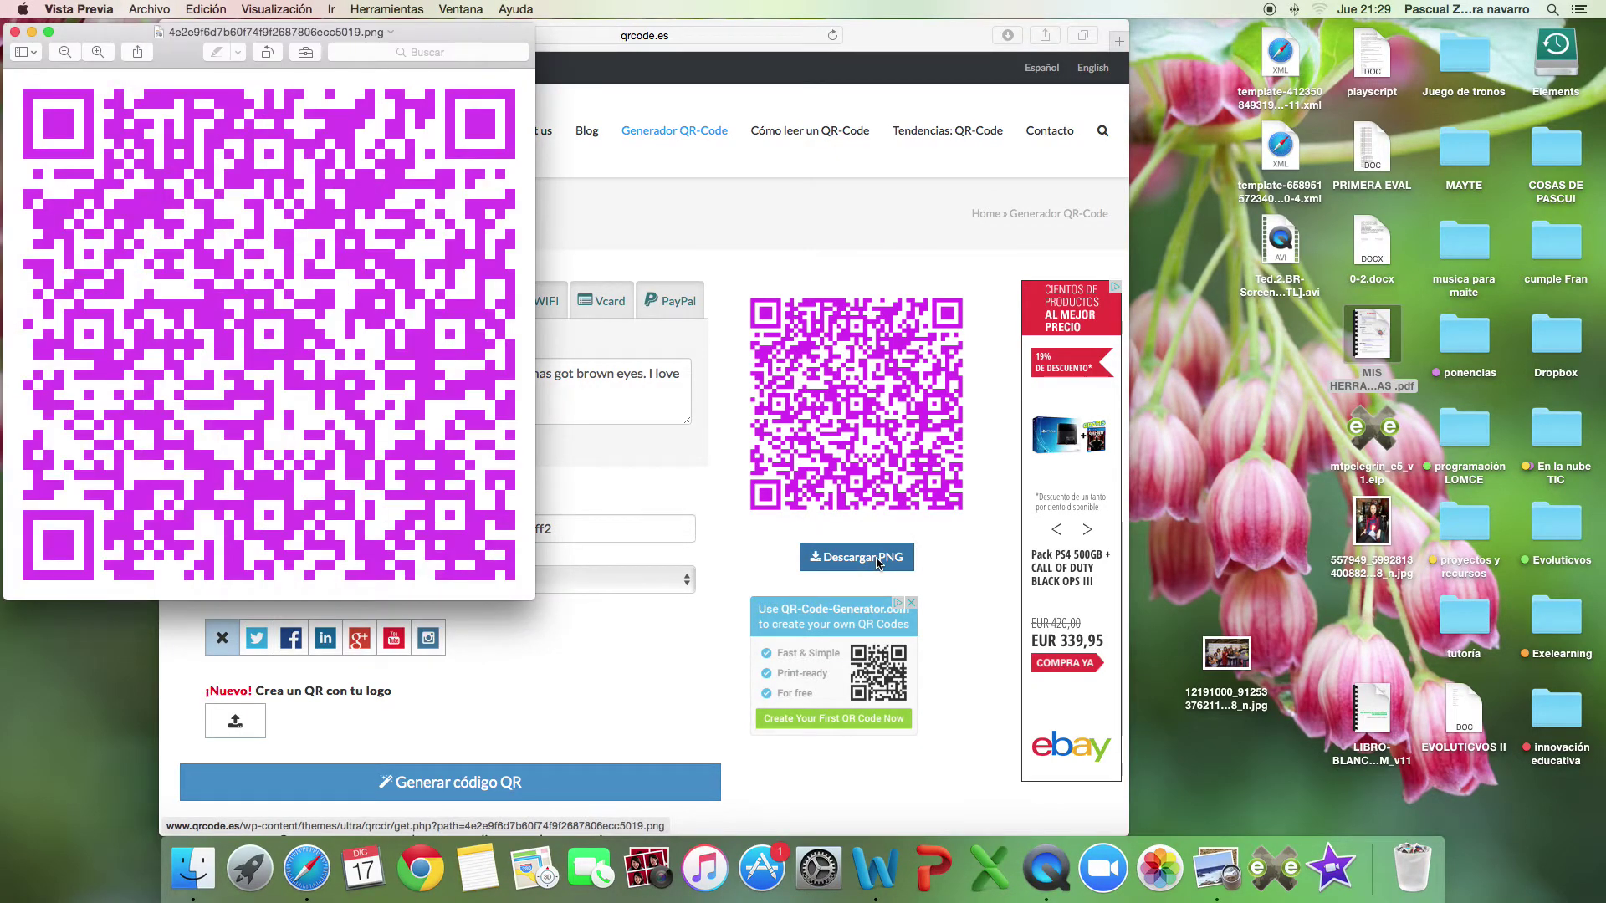
# - Drag the QR PNG from Safari's downloads onto the desktop and close the Vista Previa window
pyautogui.click(148, 10)
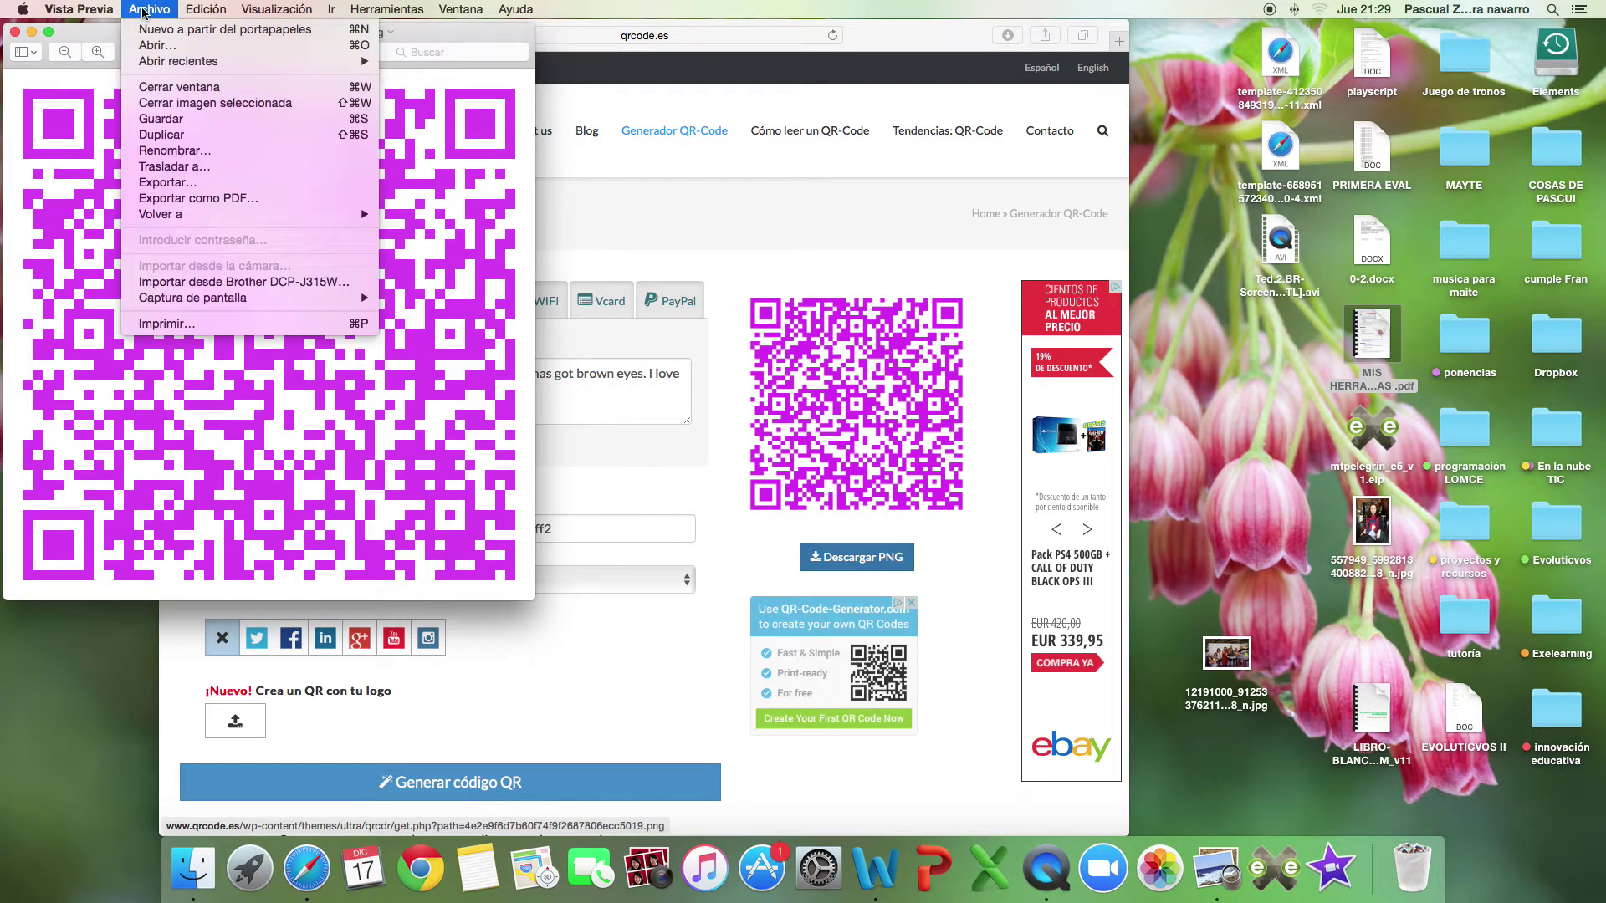
pyautogui.click(168, 121)
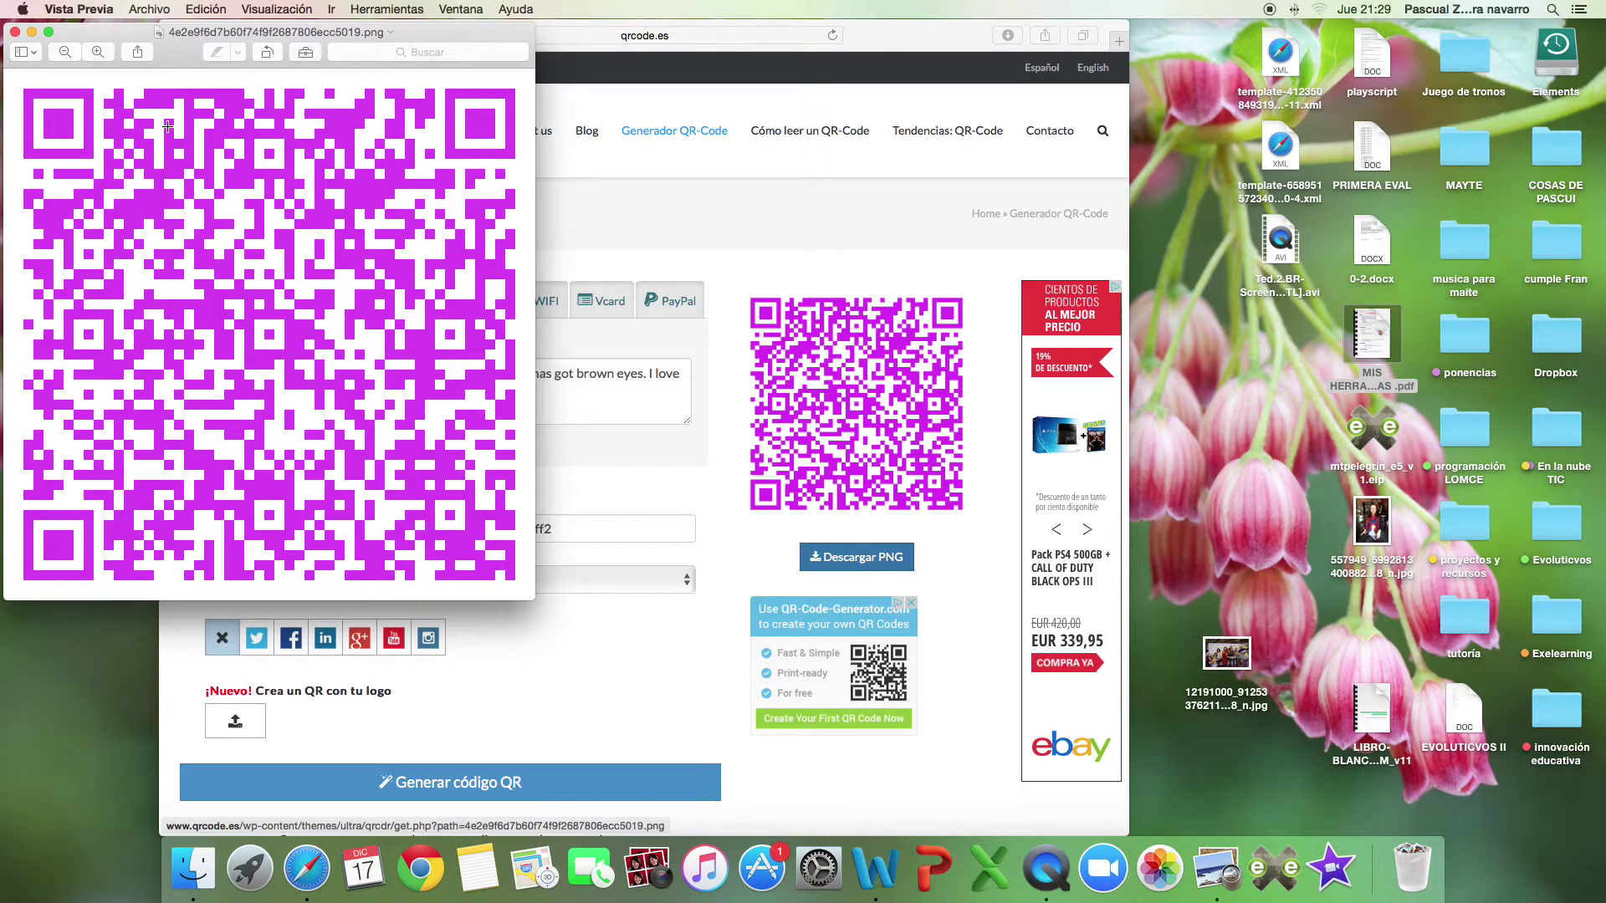
pyautogui.click(150, 11)
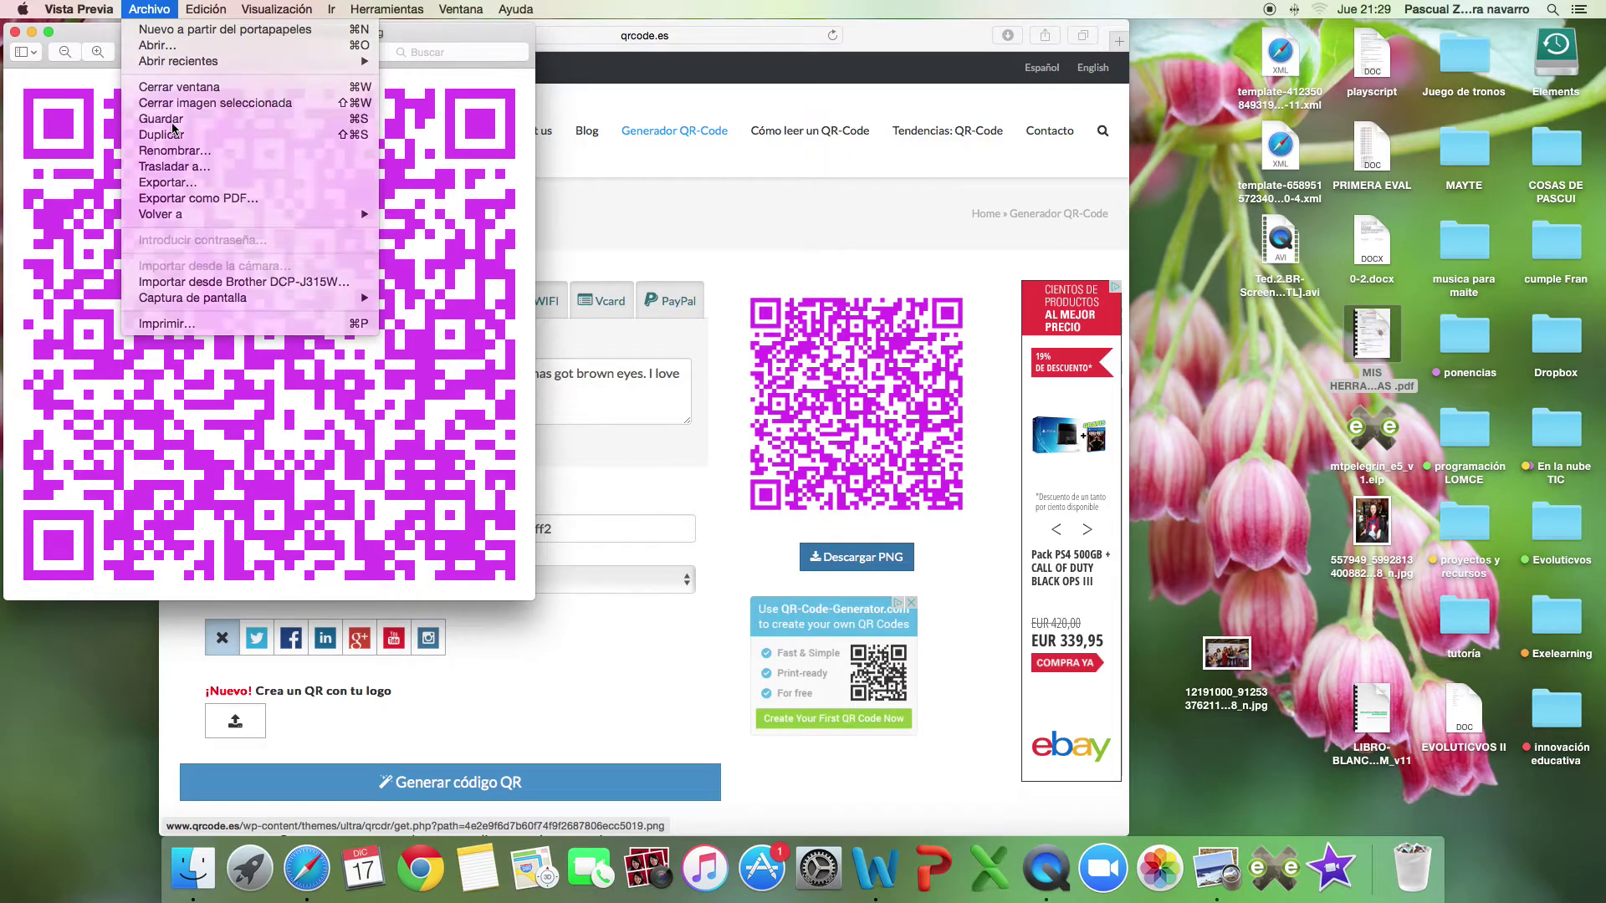
pyautogui.click(1013, 40)
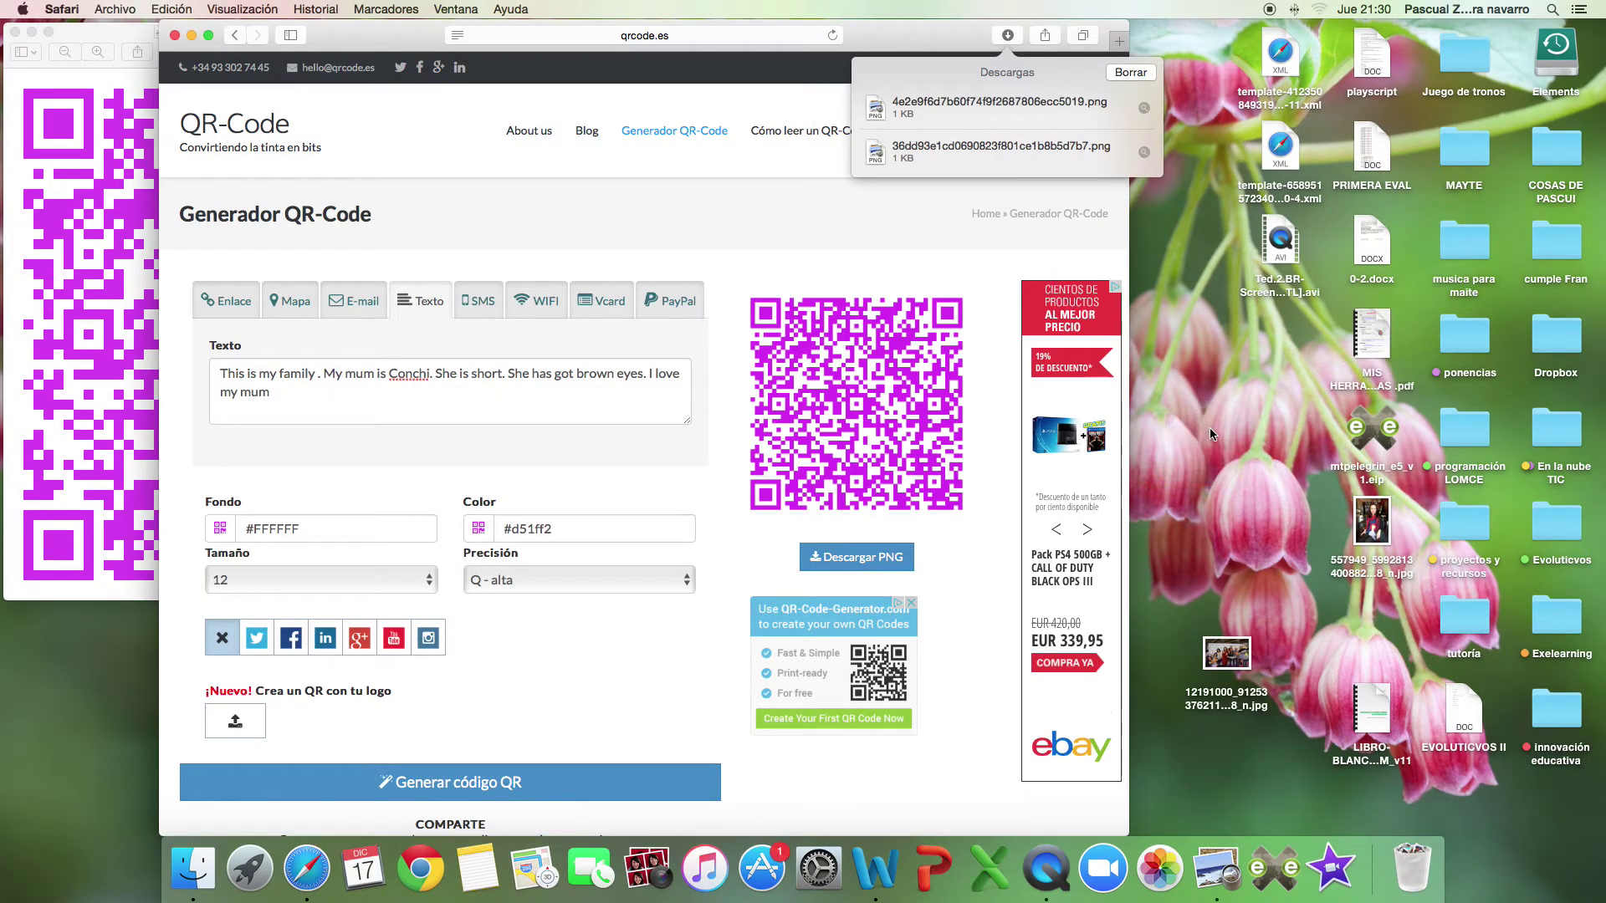
pyautogui.moveTo(998, 107); pyautogui.dragTo(1210, 428)
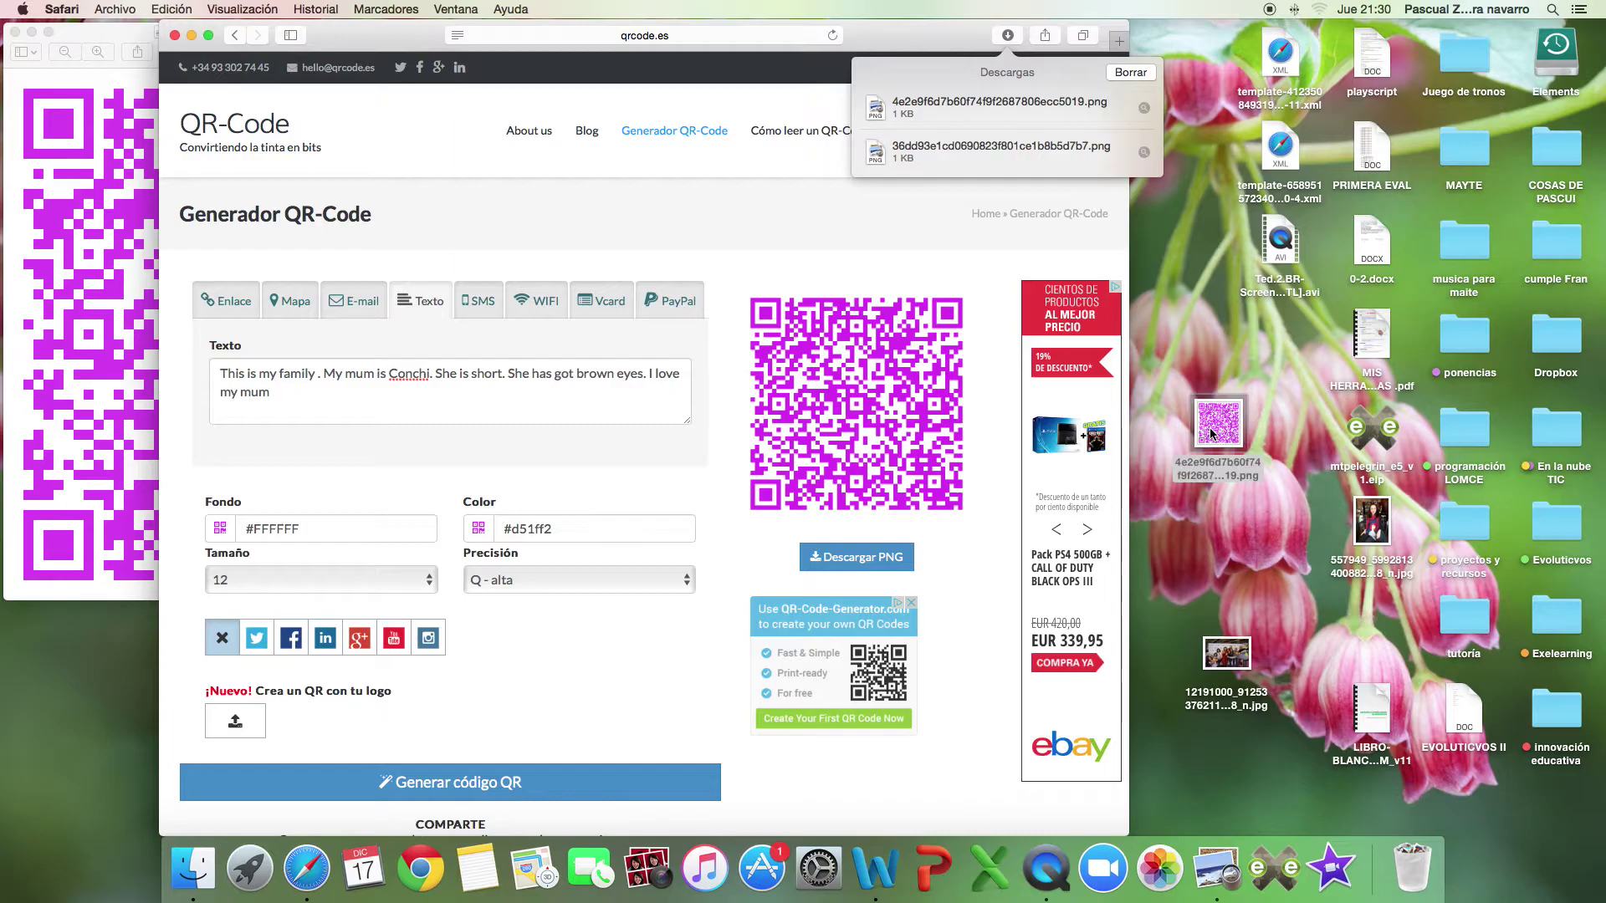
pyautogui.click(15, 31)
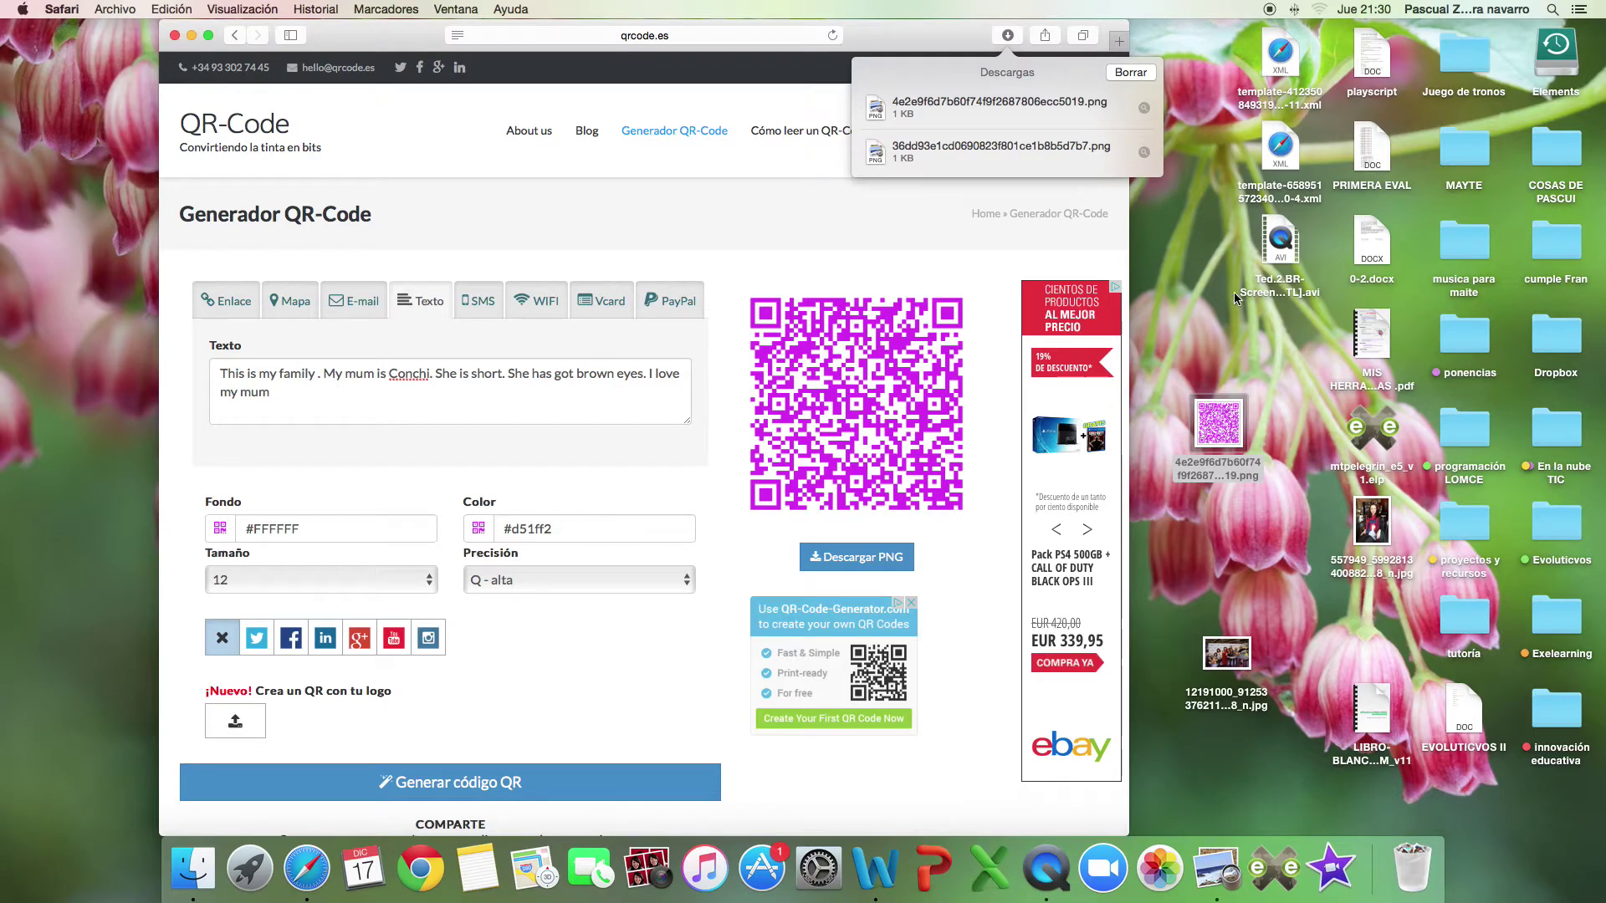
# - Search for hotmail, sign in via the live.com result and start a new message with Nuevo
pyautogui.click(721, 34)
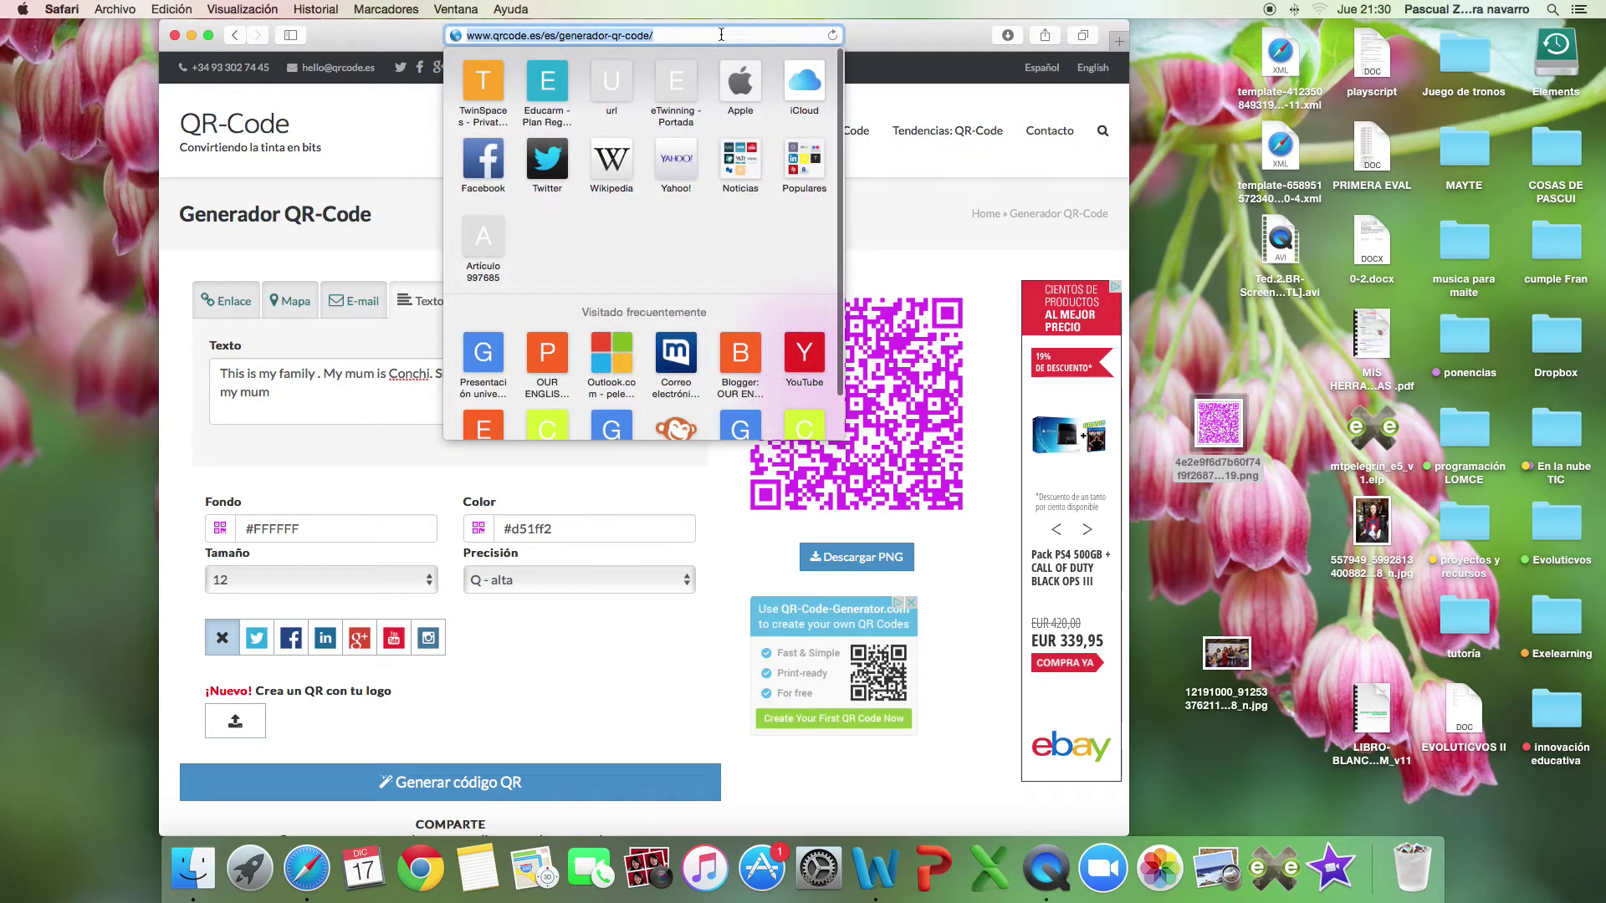
pyautogui.write('hotmail')
pyautogui.press('Return')
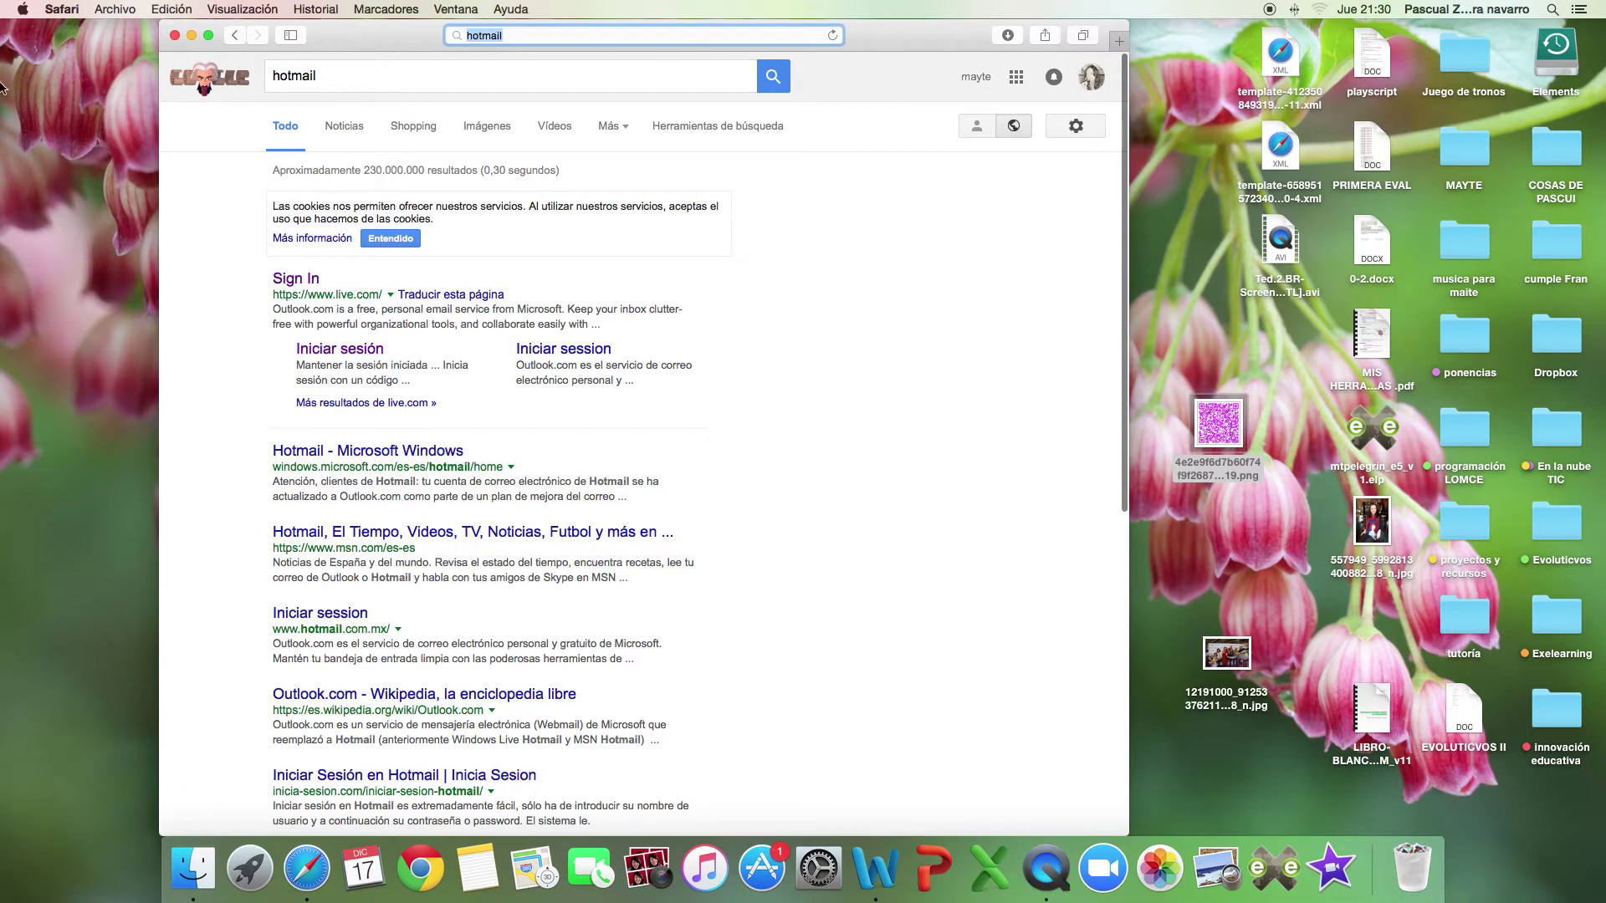
pyautogui.click(277, 278)
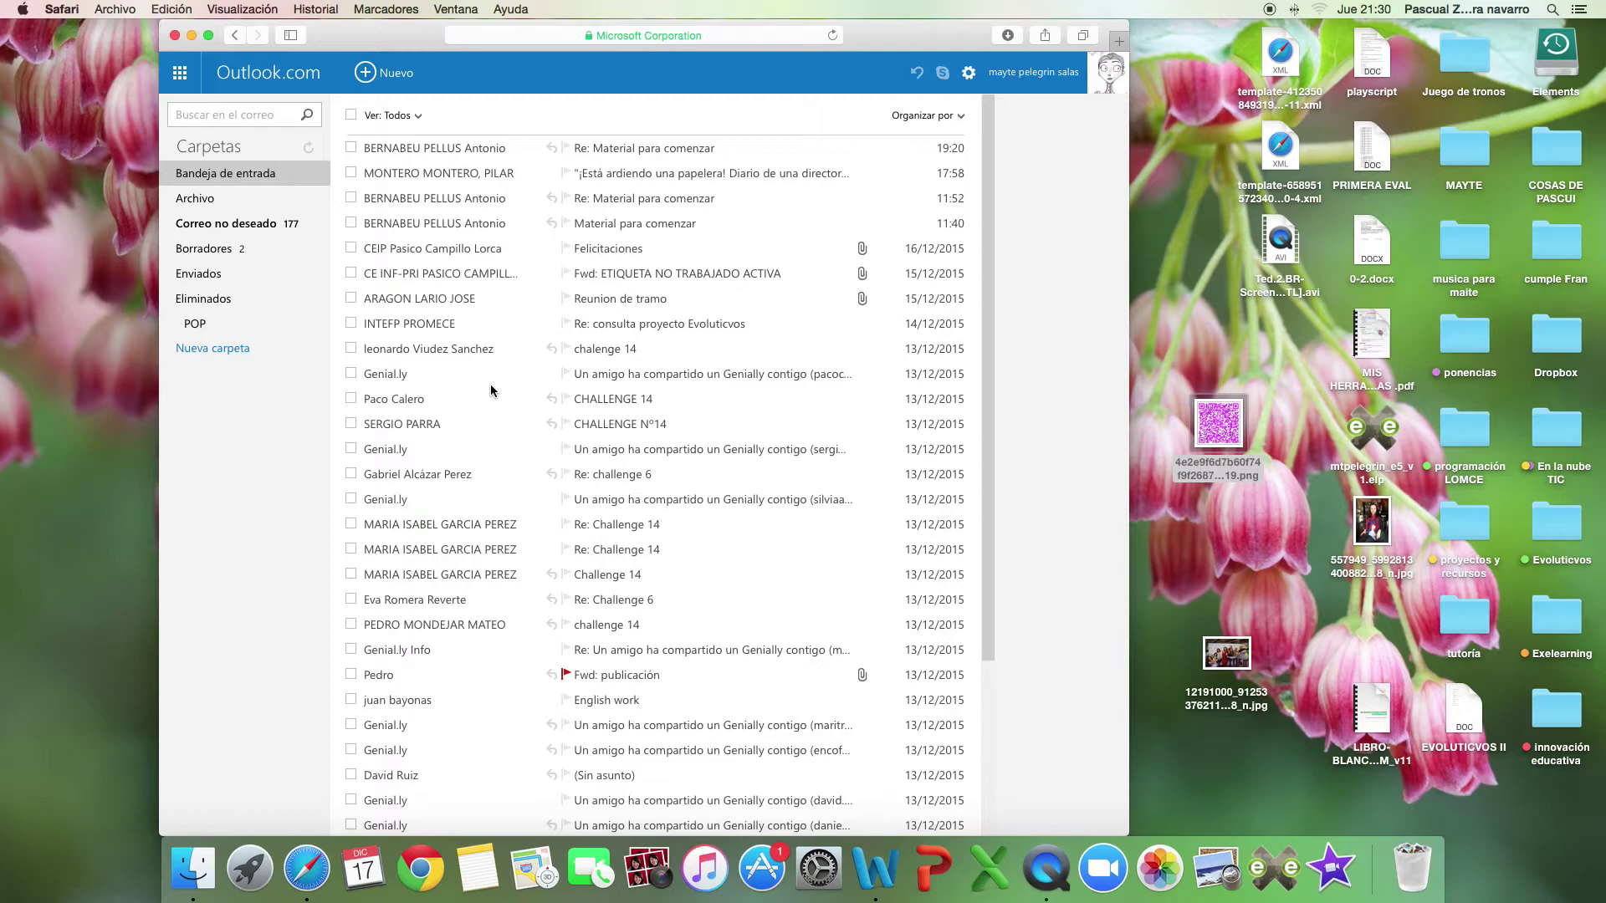
pyautogui.click(400, 78)
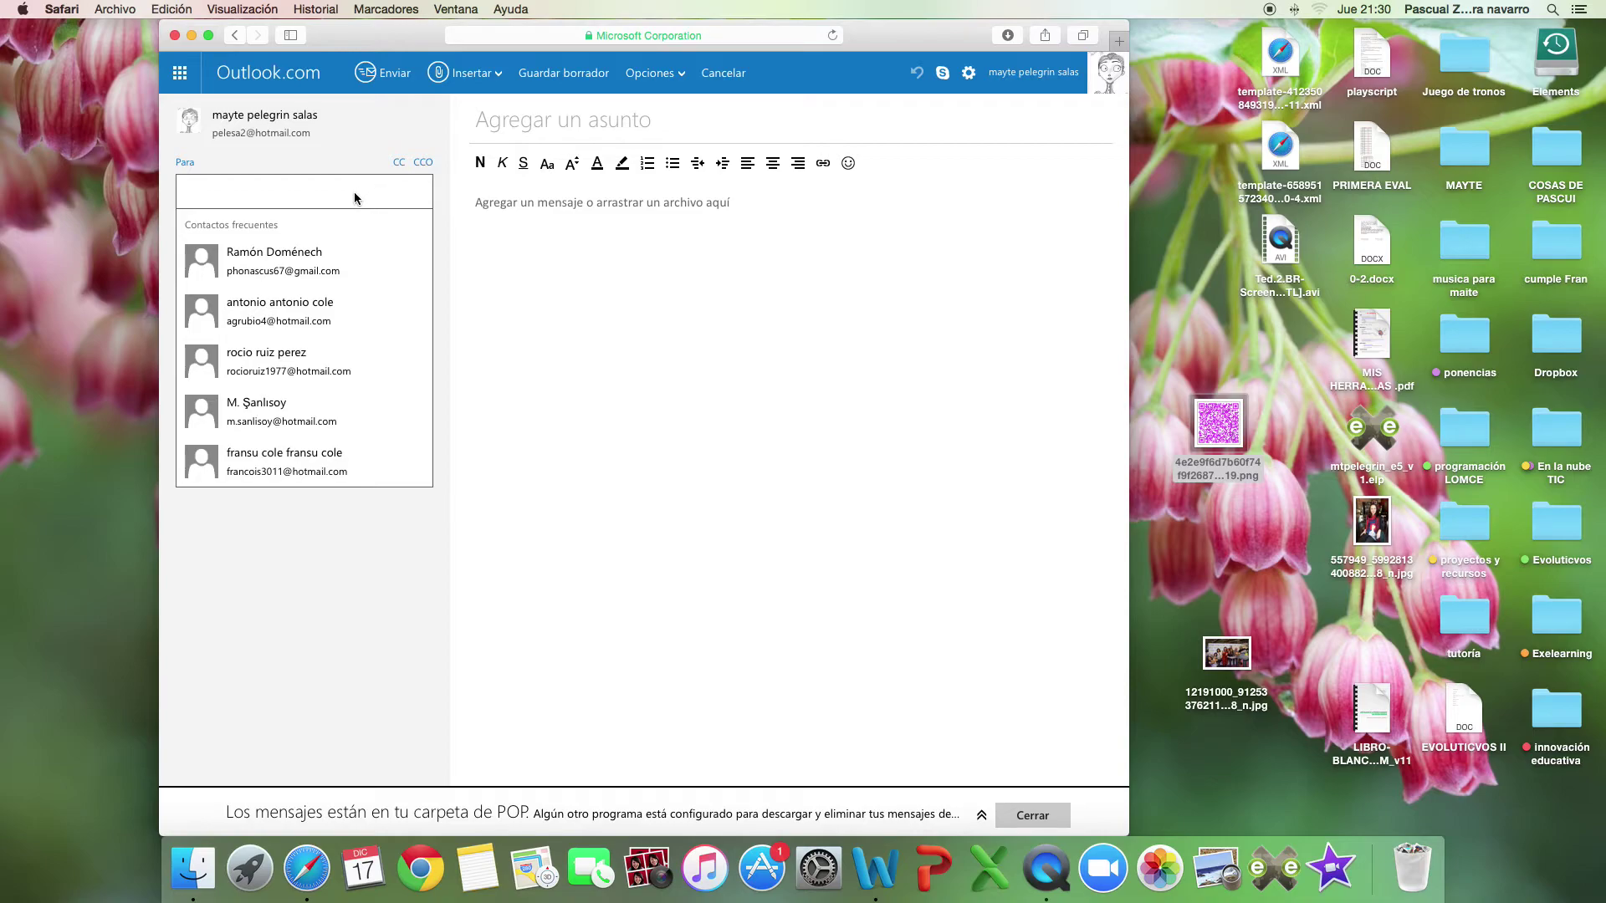
pyautogui.write('pelesa')
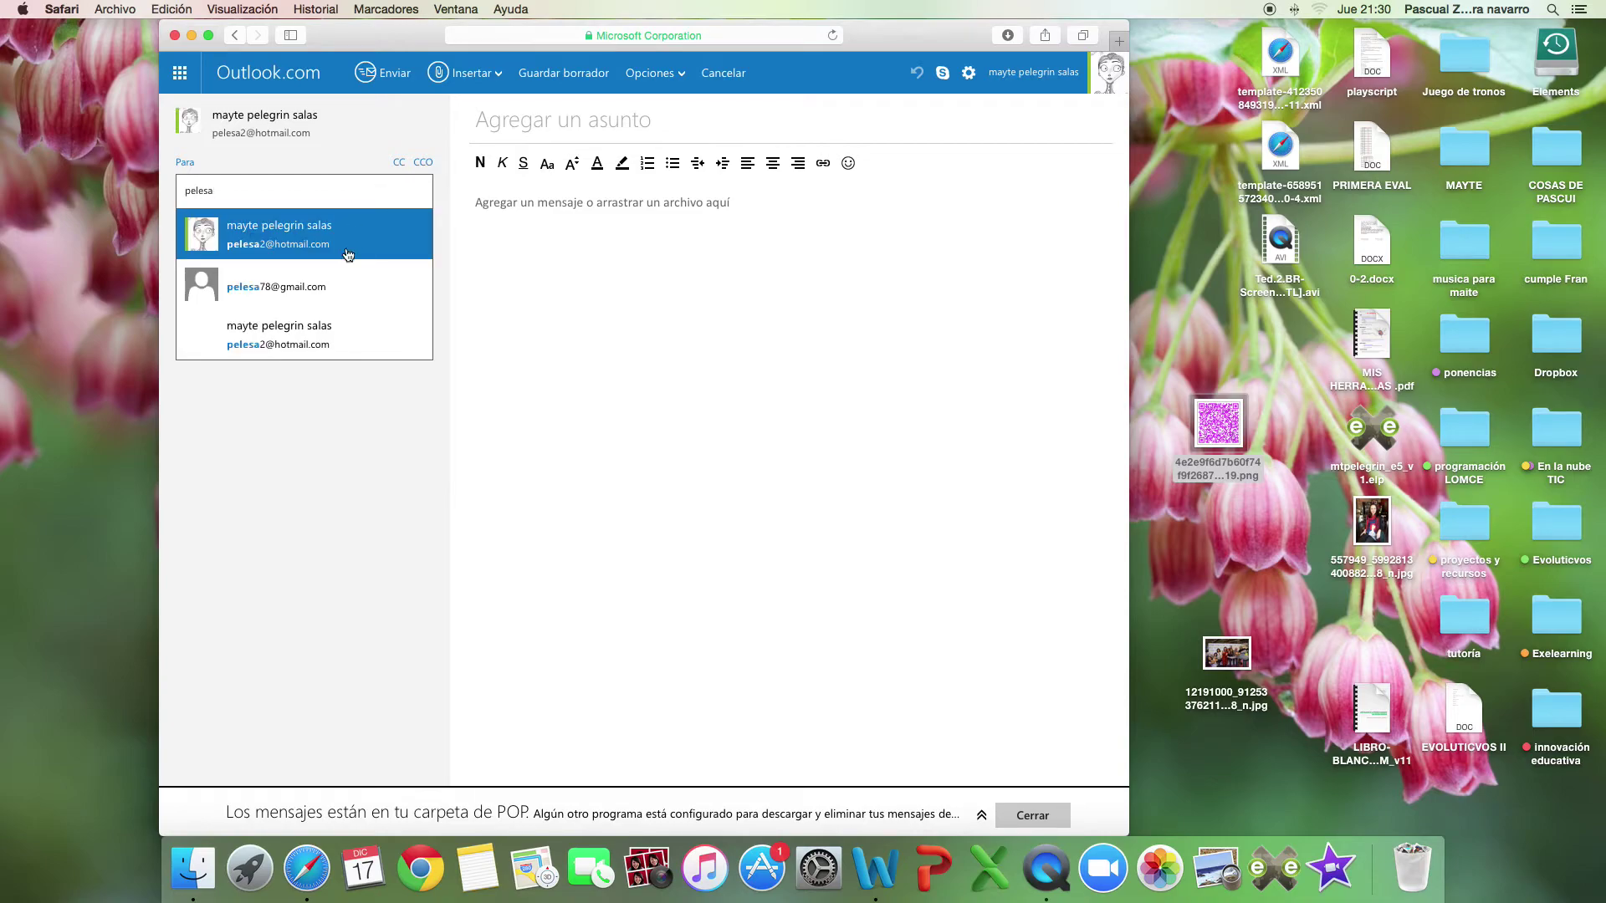
# - Address the email to the 'pelesa' contact and set the subject to 'Challenge'
pyautogui.click(348, 255)
pyautogui.click(598, 127)
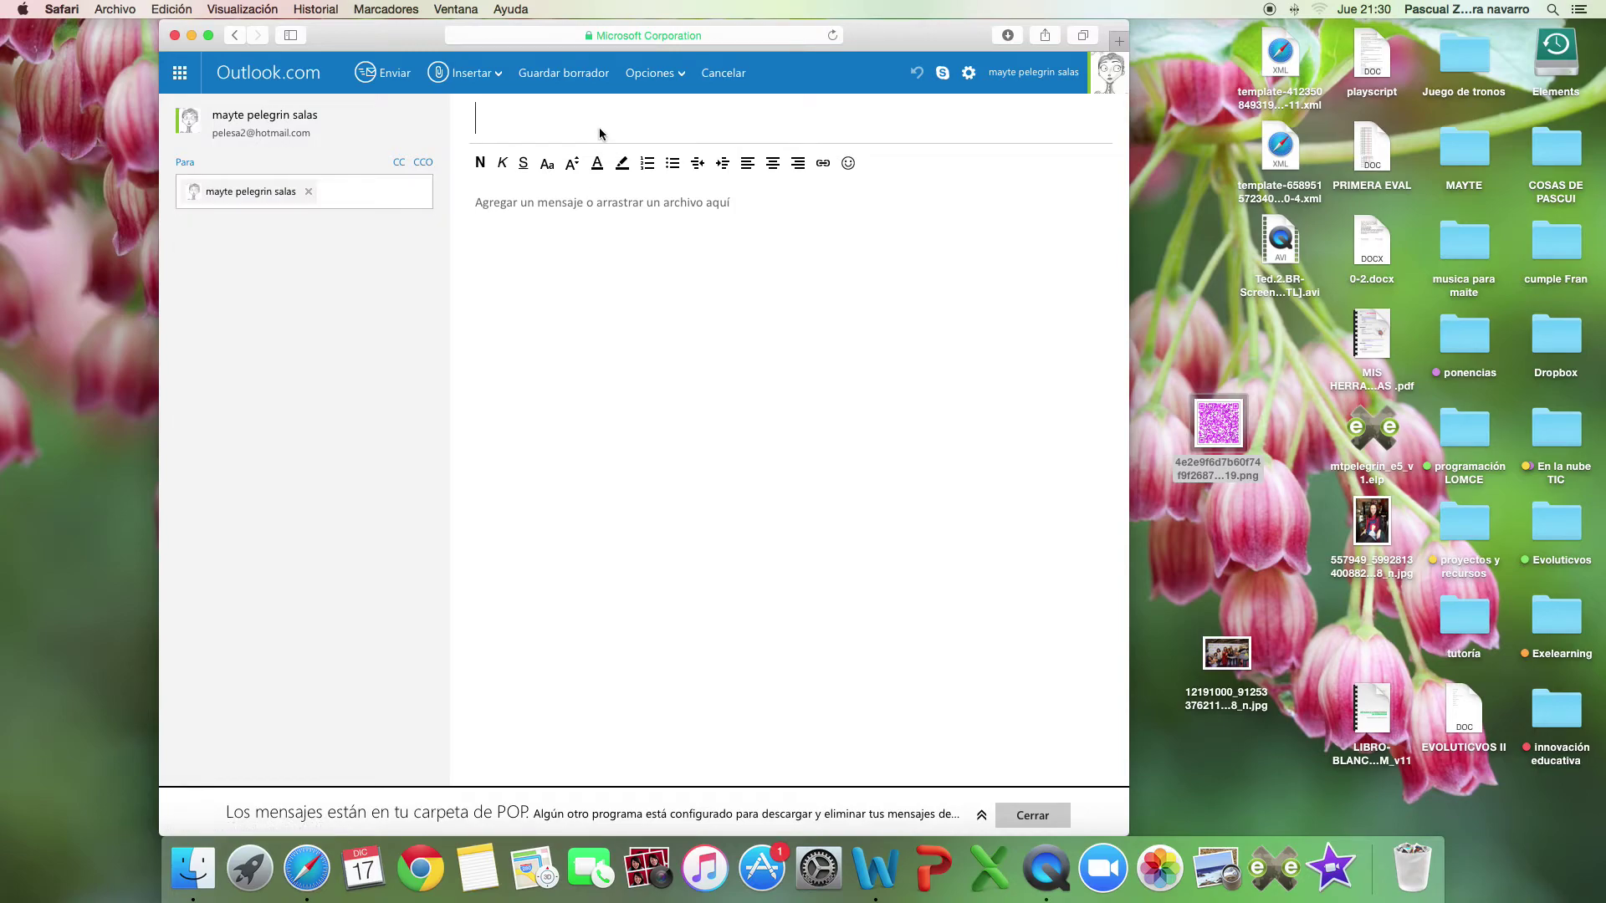
pyautogui.write('Q')
pyautogui.write('W')
pyautogui.press('BackSpace')
pyautogui.write('R co')
pyautogui.write('de')
pyautogui.press('BackSpace')
pyautogui.press('BackSpace')
pyautogui.press('BackSpace')
pyautogui.press('BackSpace')
pyautogui.write('Challenge')
# - Write the teacher greeting, the name line with class 5thB, the QR code challenge sentence and 'bye!!'
pyautogui.click(598, 216)
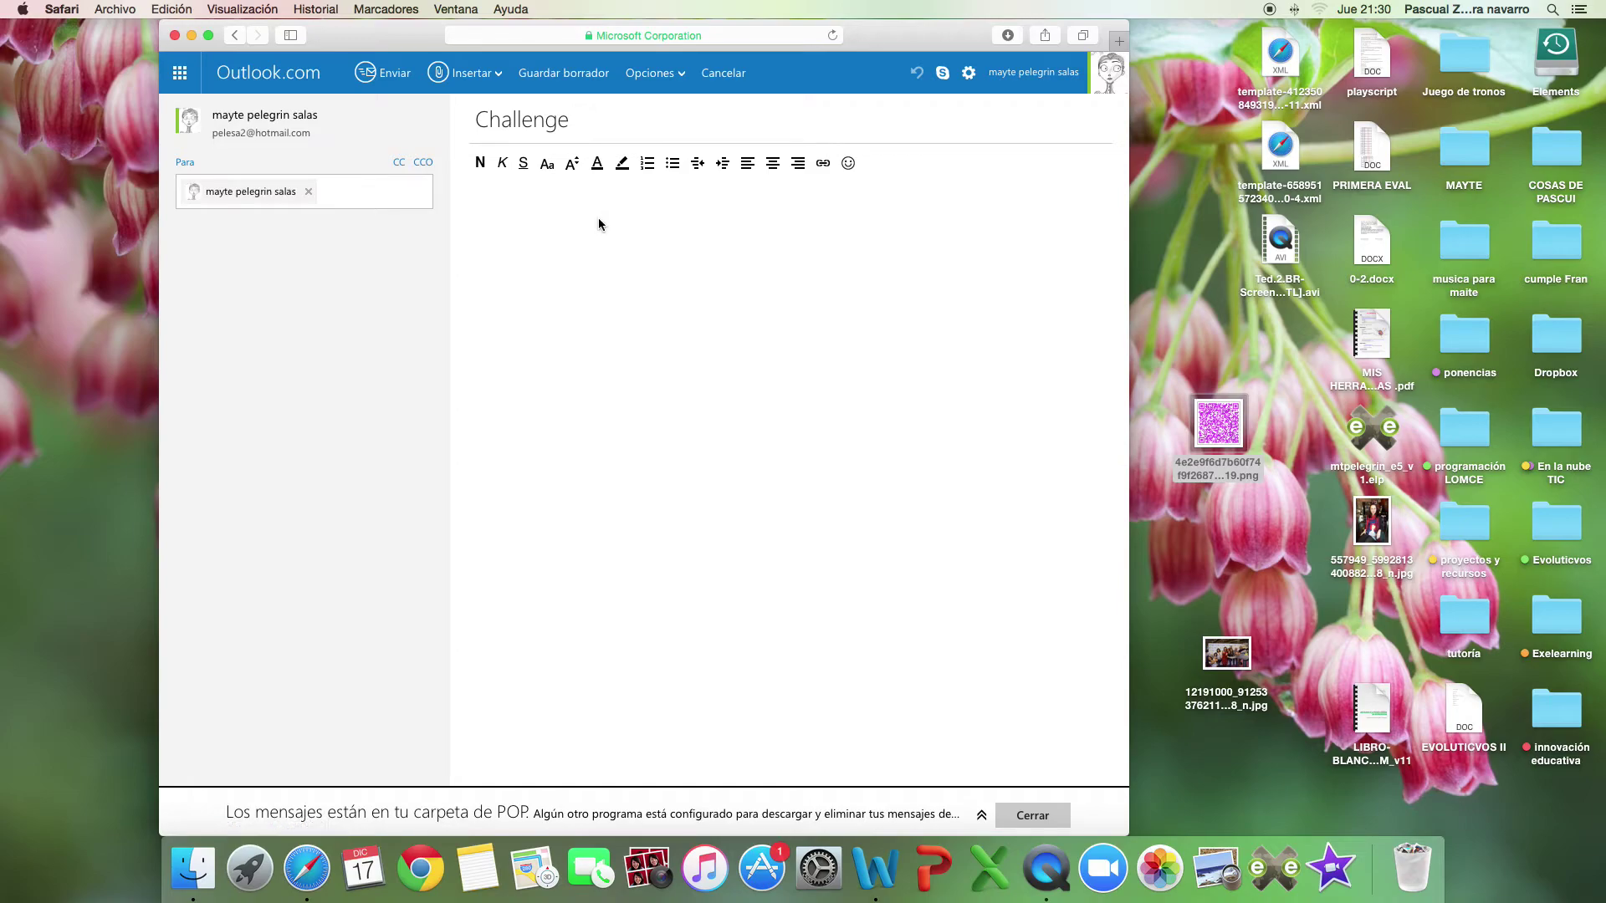
pyautogui.write('Hello t')
pyautogui.write('eacher!! ')
pyautogui.write('My name is ------ I am in')
pyautogui.write('5thB')
pyautogui.press('Return')
pyautogui.press('BackSpace')
pyautogui.write('B')
pyautogui.write('his is my')
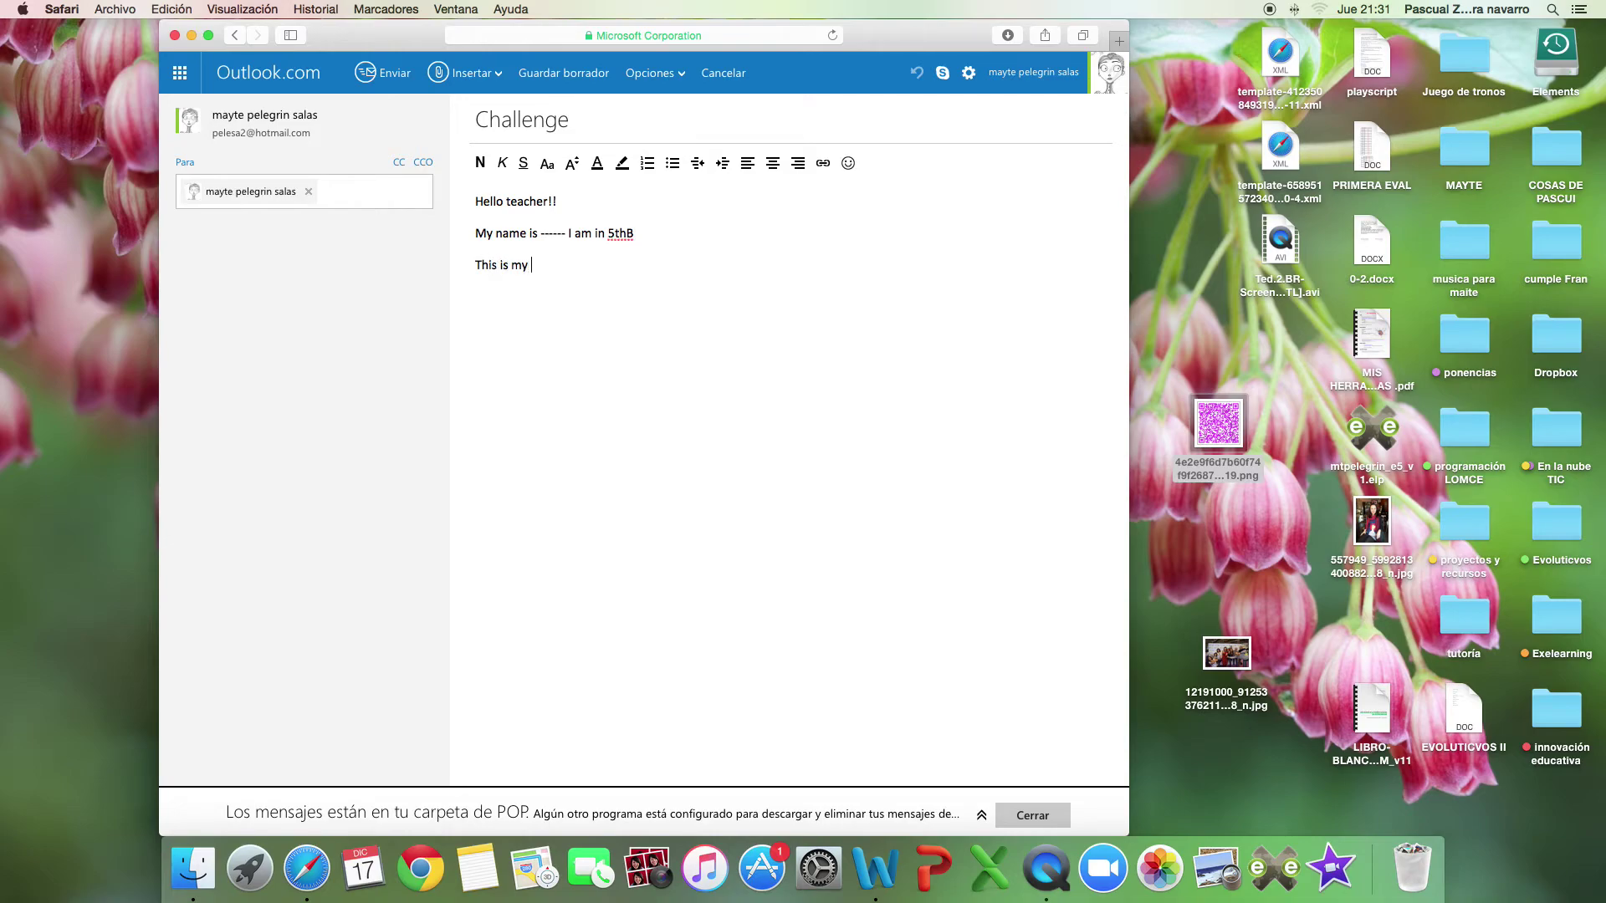
pyautogui.write(' chal')
pyautogui.write('lenge')
pyautogui.write(' mu')
pyautogui.write('Q')
pyautogui.write('R code. I')
pyautogui.write('hope you ')
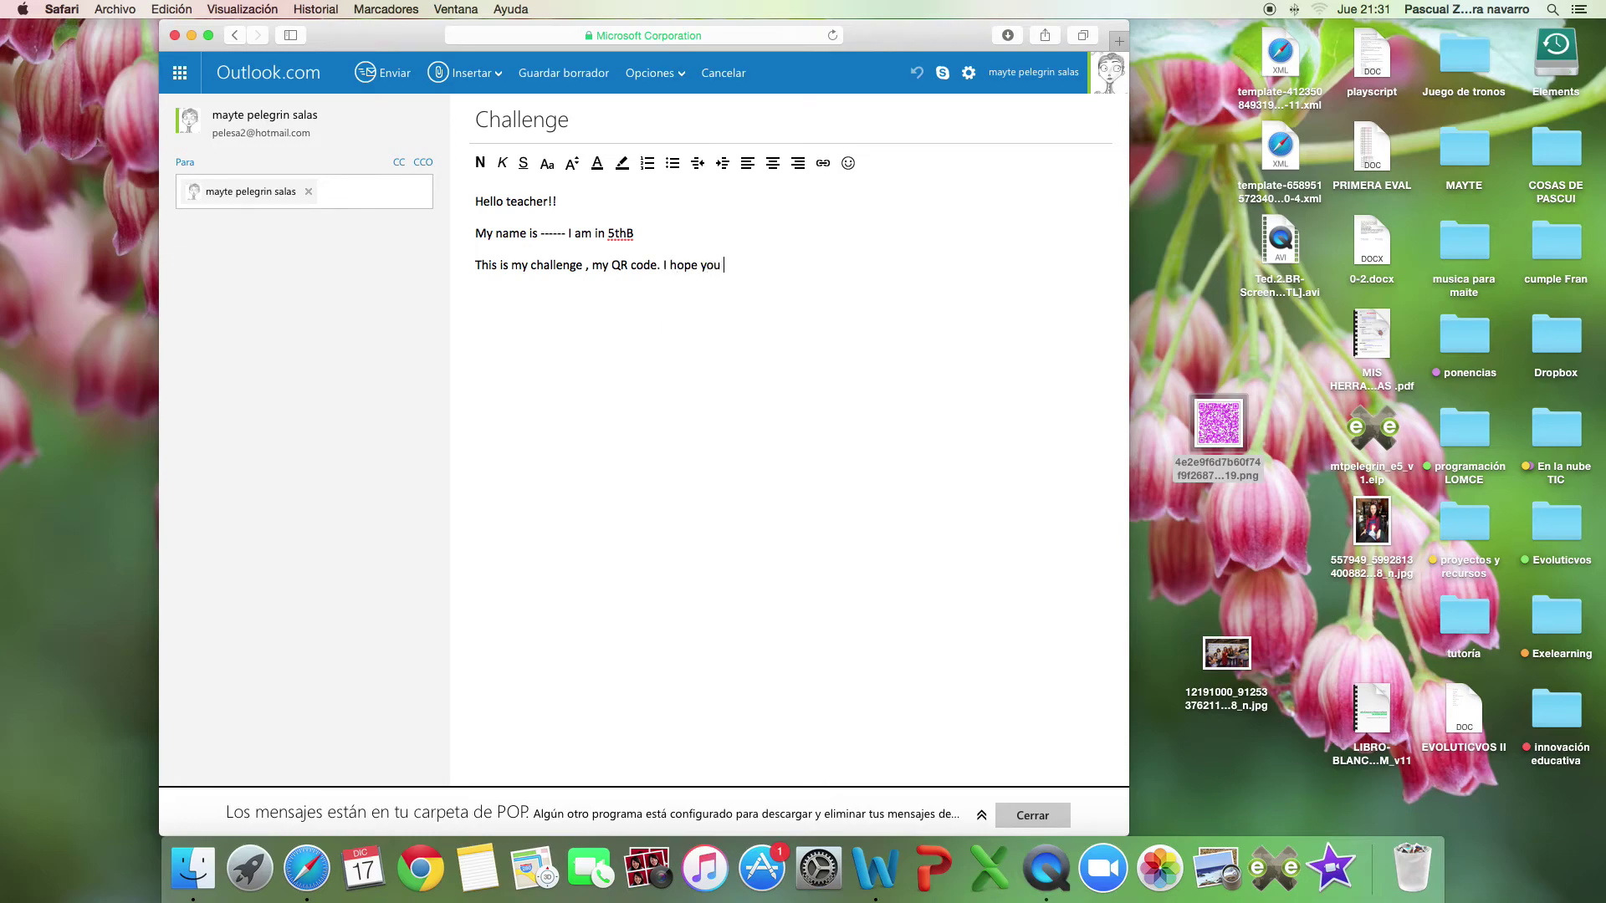
pyautogui.write('ike ')
pyautogui.write('bye')
pyautogui.write('!!')
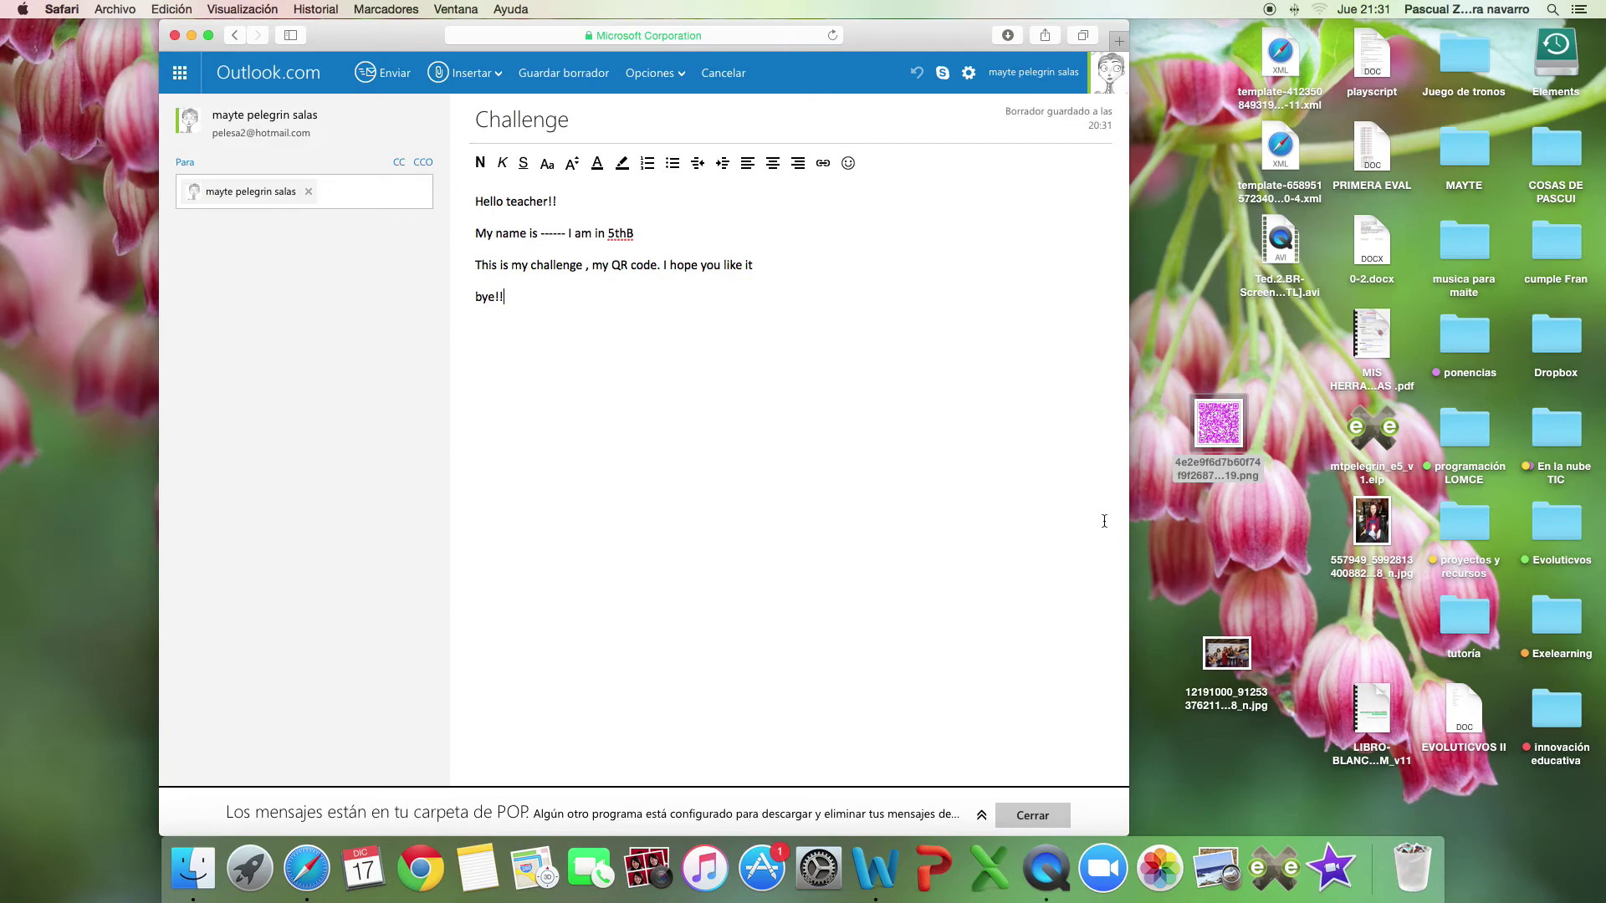
# - Attach the magenta QR code PNG from the desktop and send the email with 'Enviar'
pyautogui.moveTo(1217, 424); pyautogui.dragTo(563, 149)
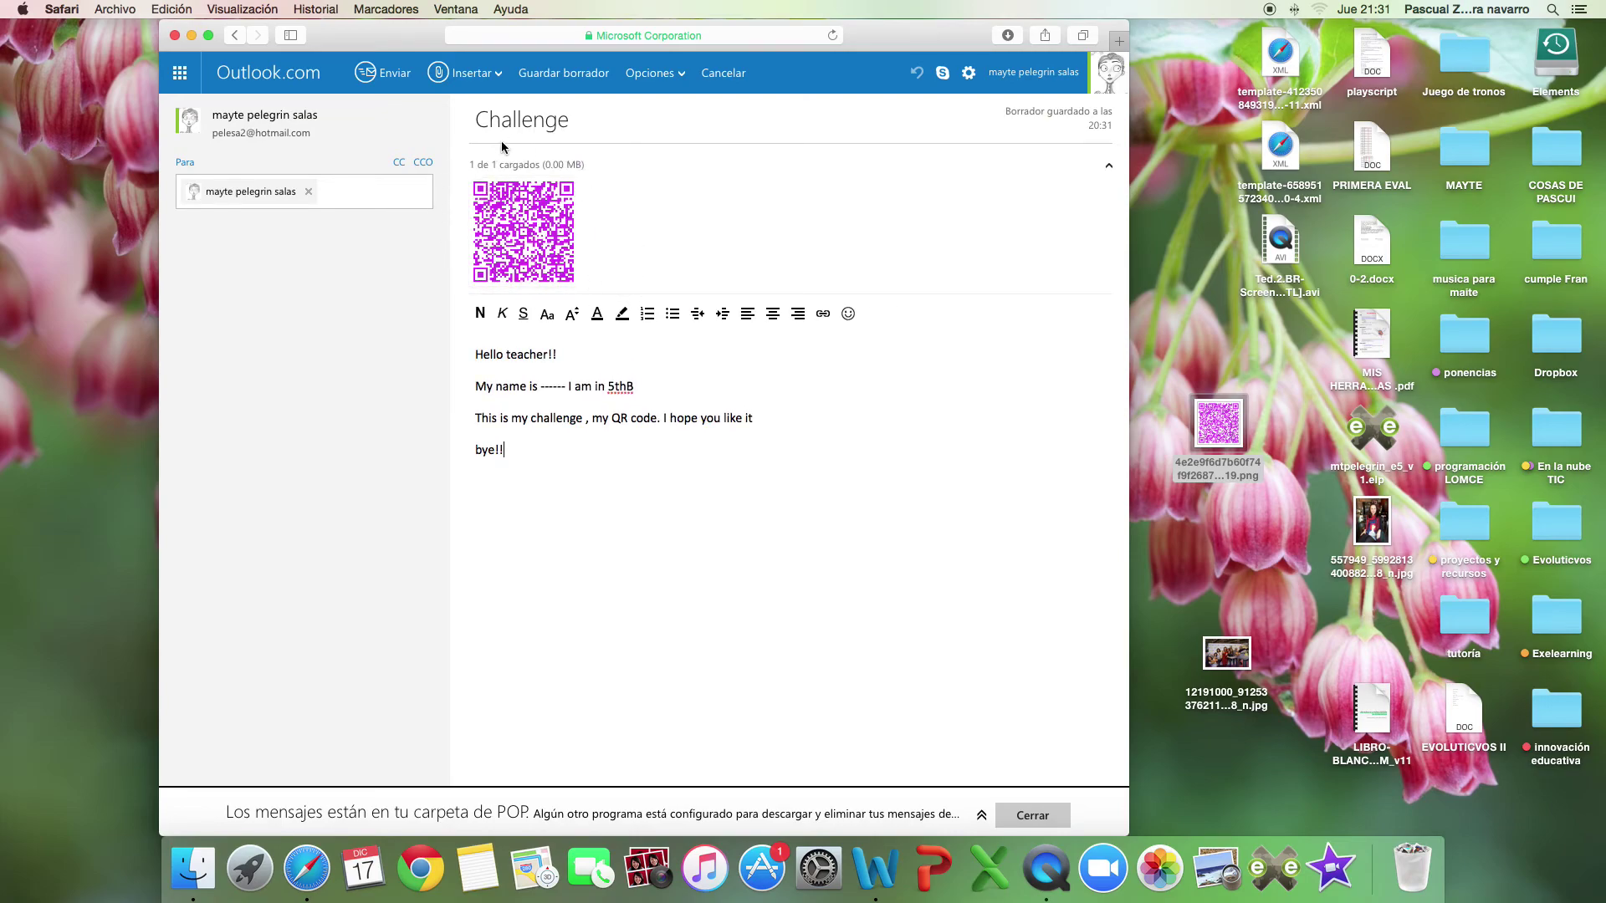
pyautogui.click(393, 69)
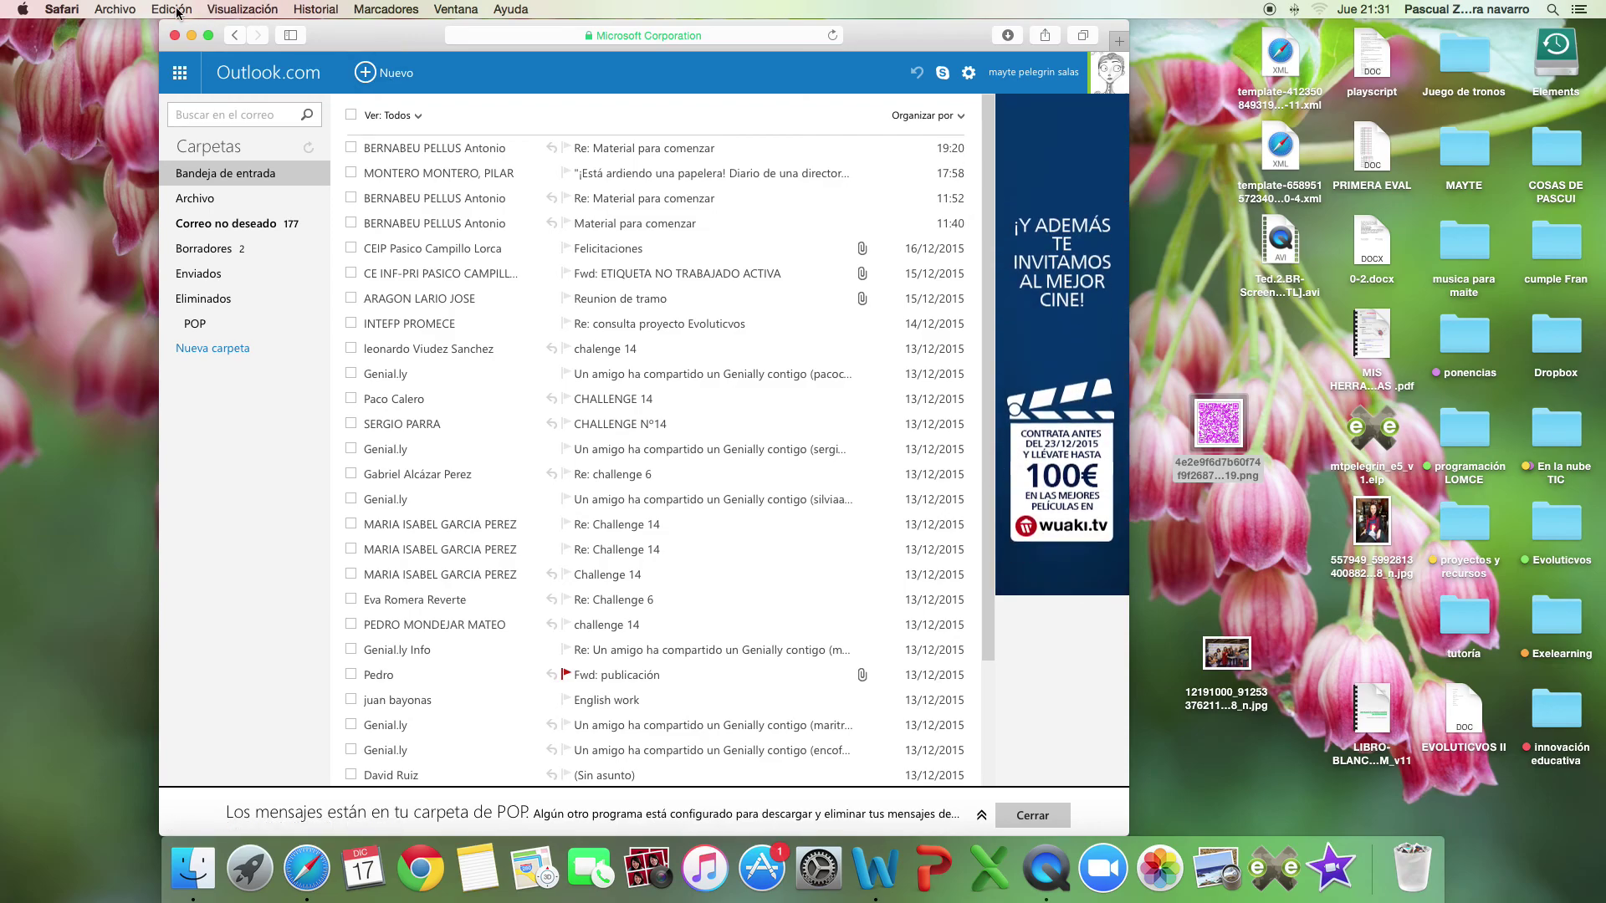
pyautogui.rightClick(1046, 872)
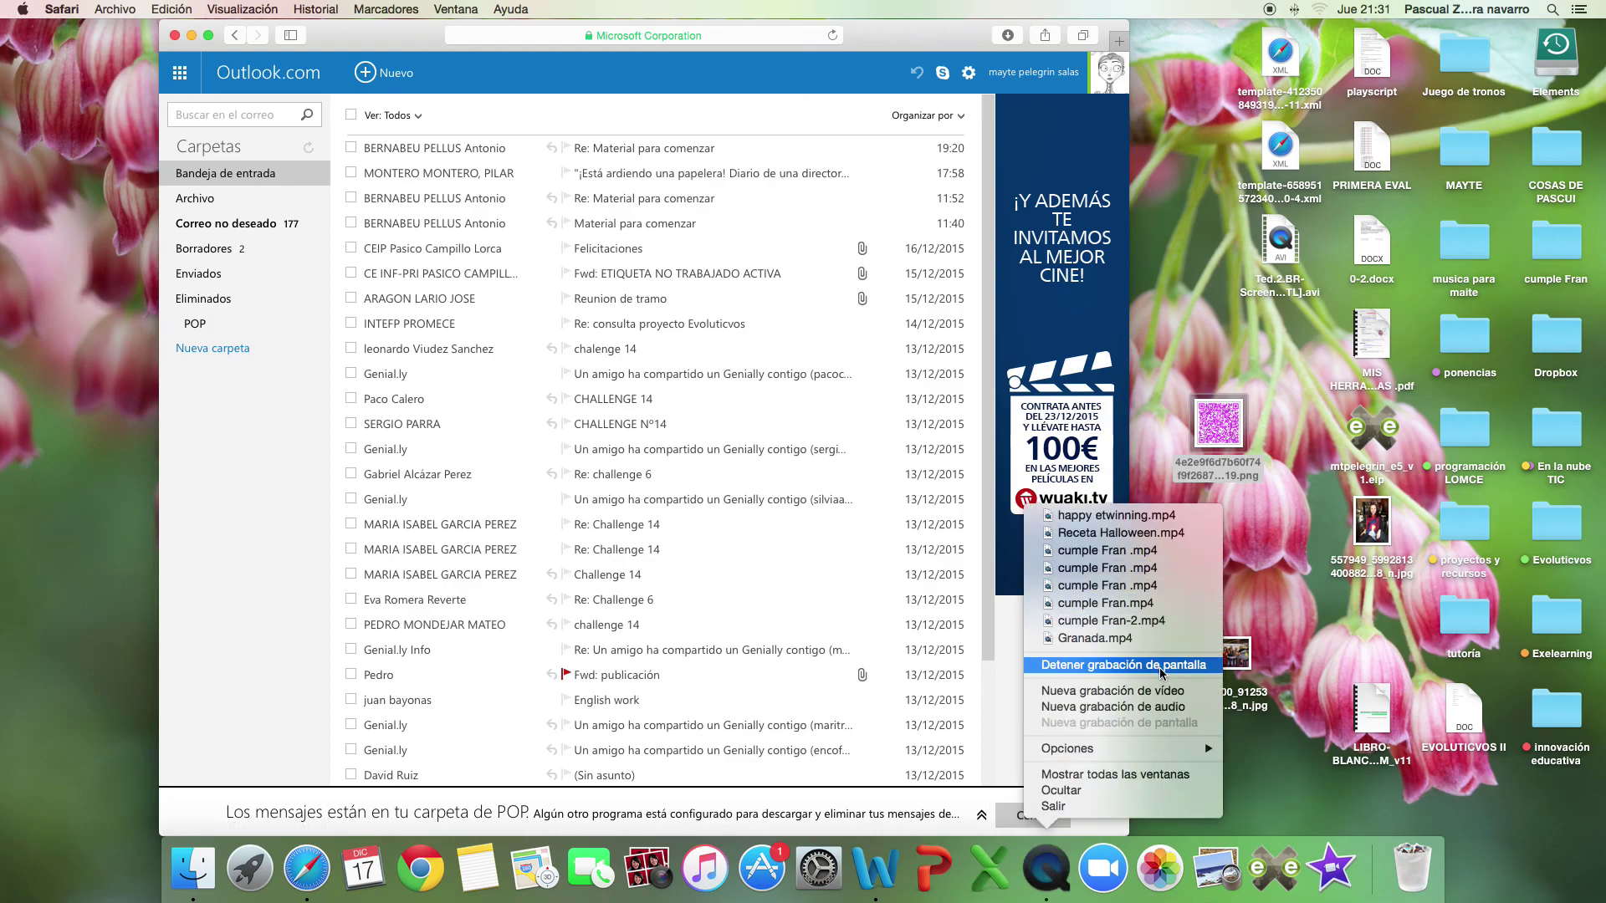